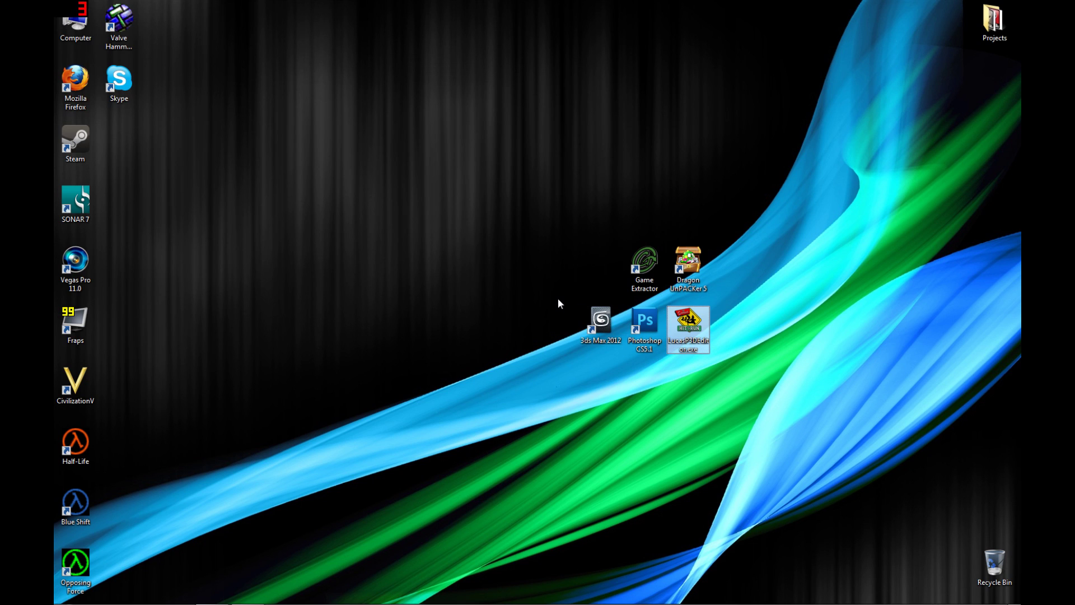
Open the CotT folder on Local Disk (D:) in the file explorer
{"action": "double_click", "coordinate": [72, 36]}
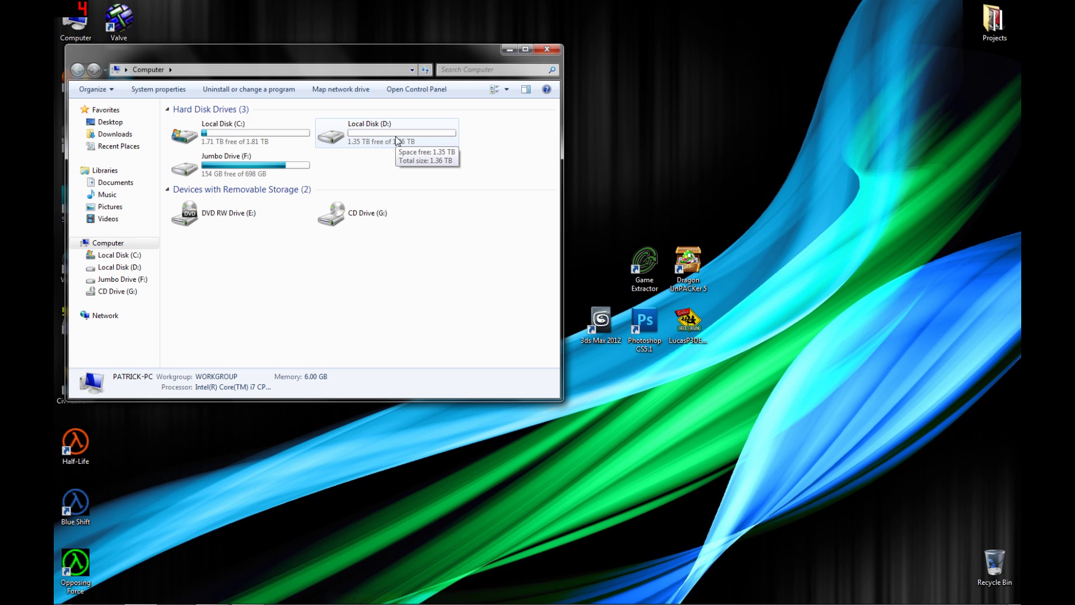
{"action": "double_click", "coordinate": [396, 140]}
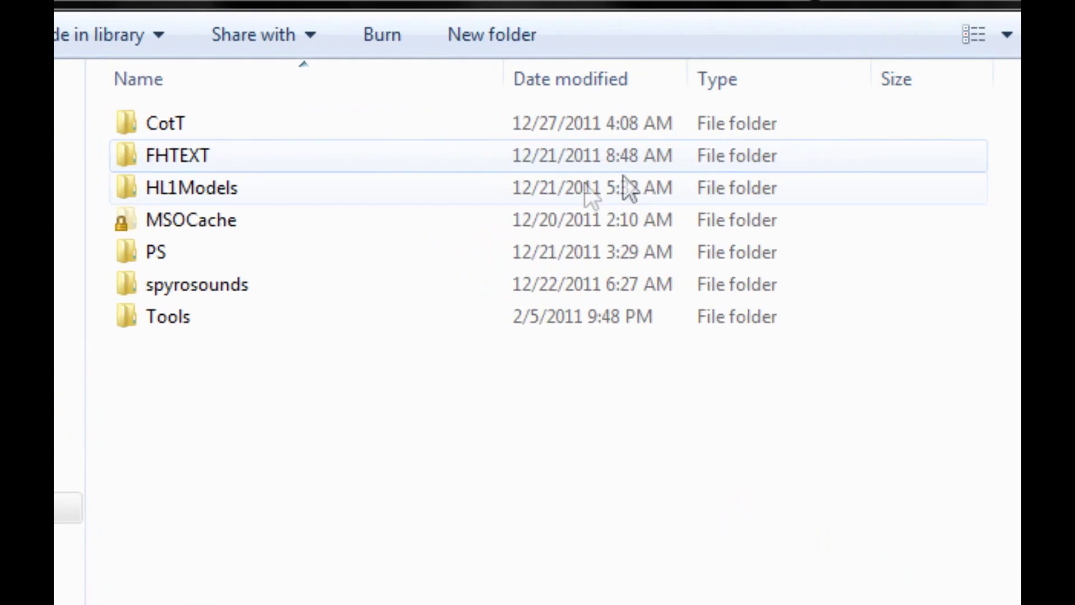
{"action": "double_click", "coordinate": [170, 129]}
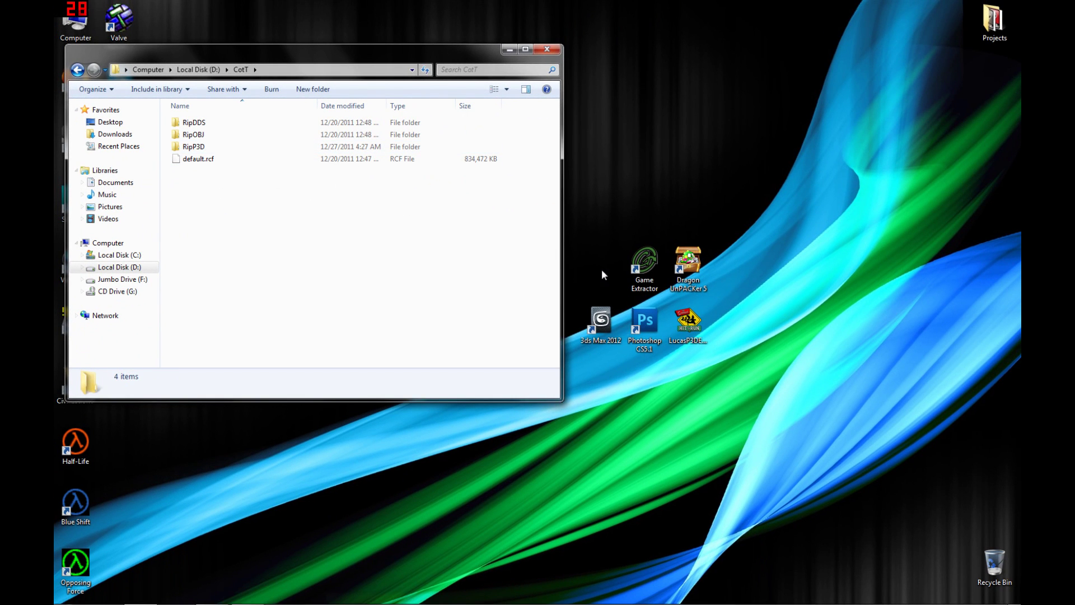
Launch Game Extractor and load the archive default.rcf from D:\CotT
{"action": "double_click", "coordinate": [645, 263]}
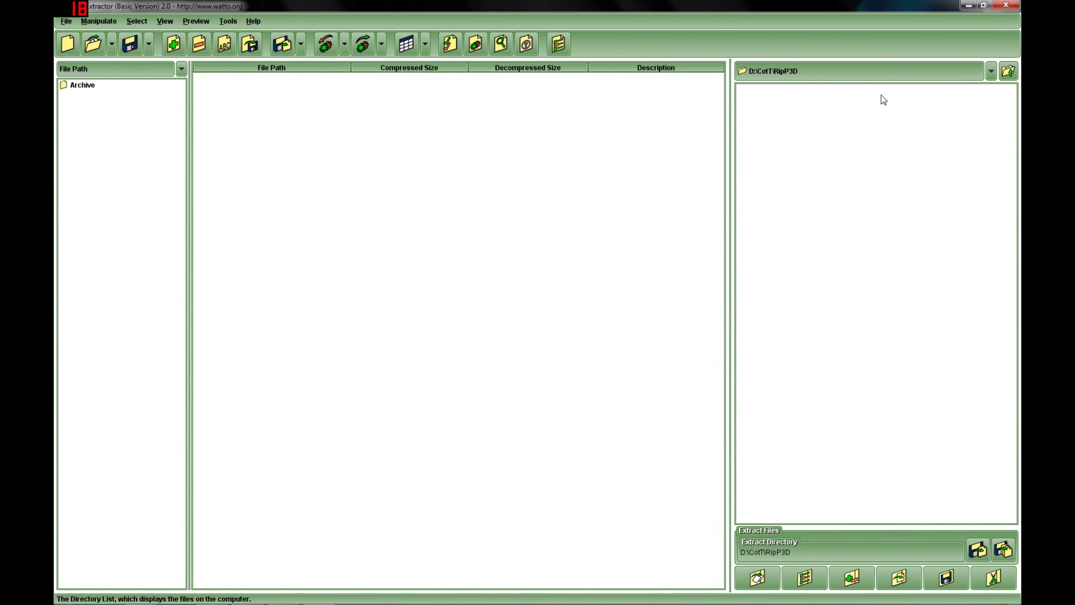
{"action": "left_click", "coordinate": [1013, 75]}
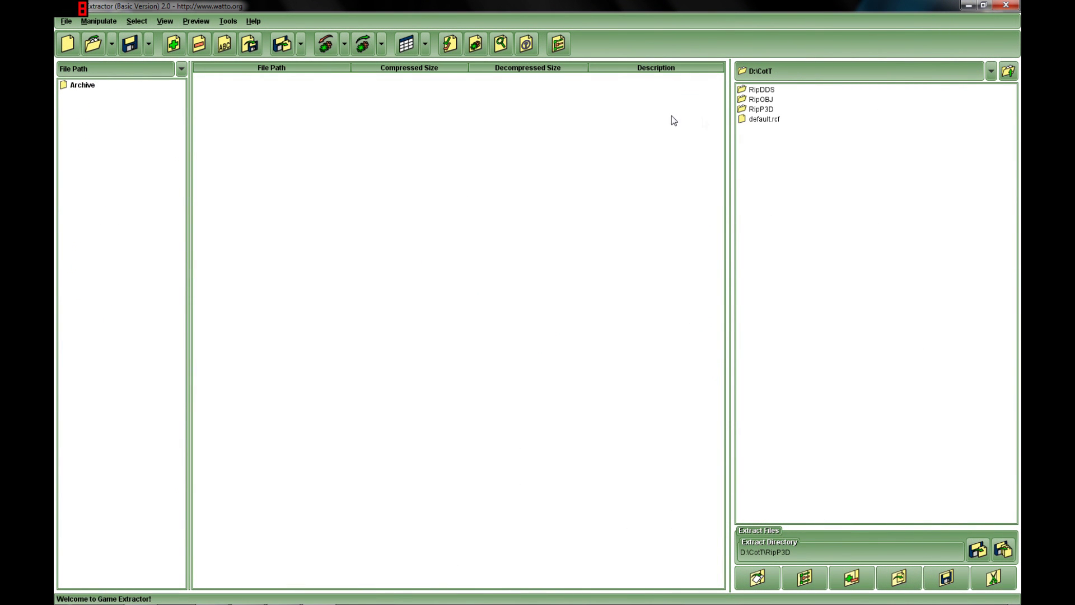
{"action": "double_click", "coordinate": [765, 120]}
{"action": "left_click", "coordinate": [541, 338]}
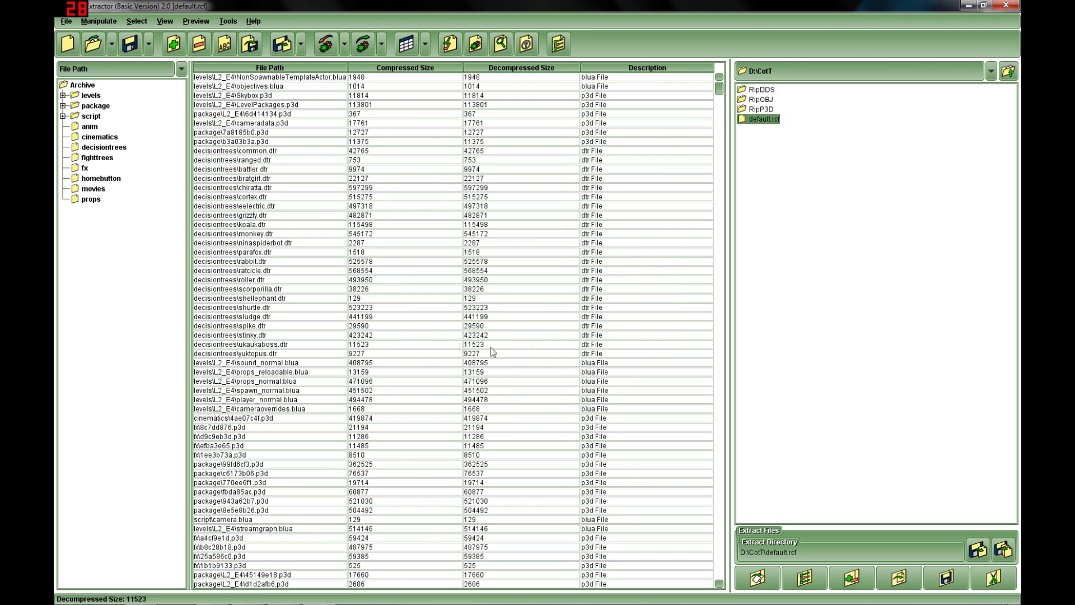
Expand the package folder and select all package .p3d files in the file list, from package\103751d1.p3d through the last SoundTest file
{"action": "mouse_move", "coordinate": [719, 89]}
{"action": "left_mouse_down"}
{"action": "mouse_move", "coordinate": [714, 458]}
{"action": "mouse_move", "coordinate": [719, 89]}
{"action": "left_mouse_up"}
{"action": "left_click", "coordinate": [62, 105]}
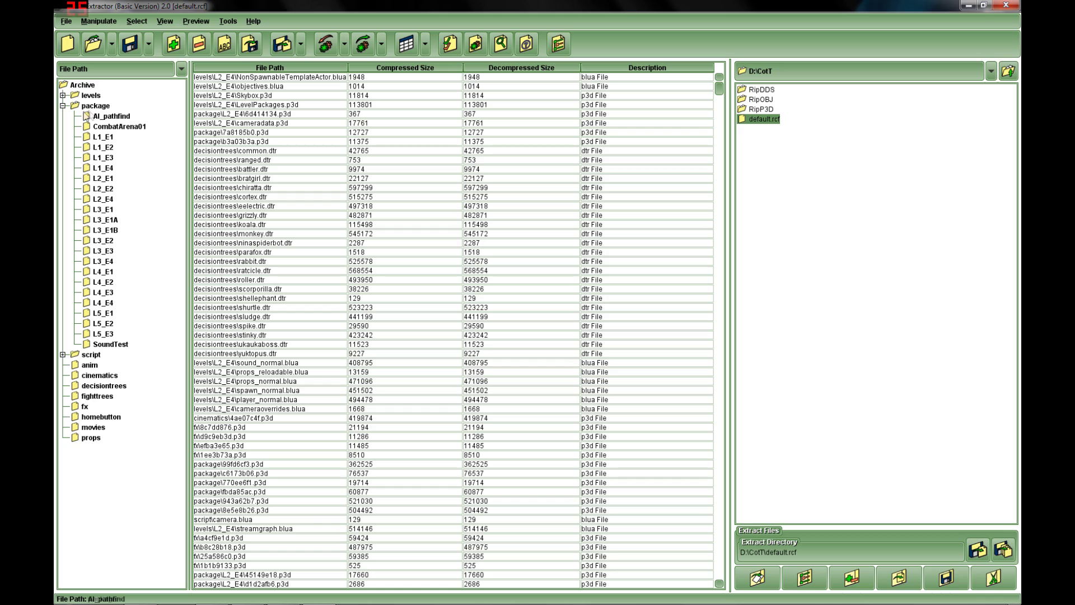
{"action": "left_click_drag", "start_coordinate": [719, 88], "coordinate": [727, 374]}
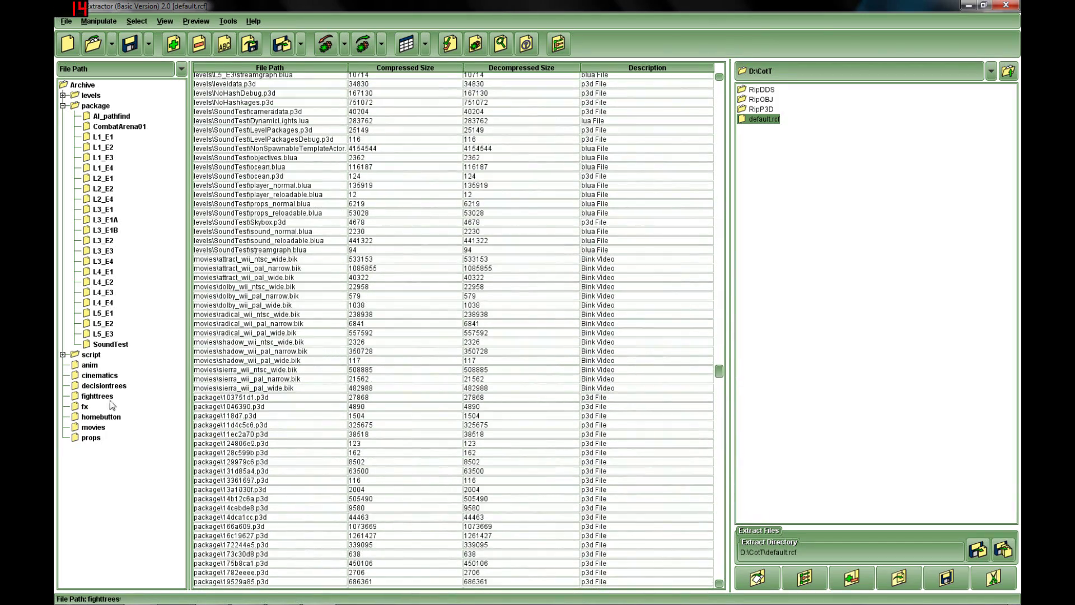
{"action": "left_click", "coordinate": [199, 398]}
{"action": "scroll", "coordinate": [721, 371], "scroll_direction": "down", "scroll_amount": 2}
{"action": "left_click_drag", "start_coordinate": [721, 372], "coordinate": [721, 562]}
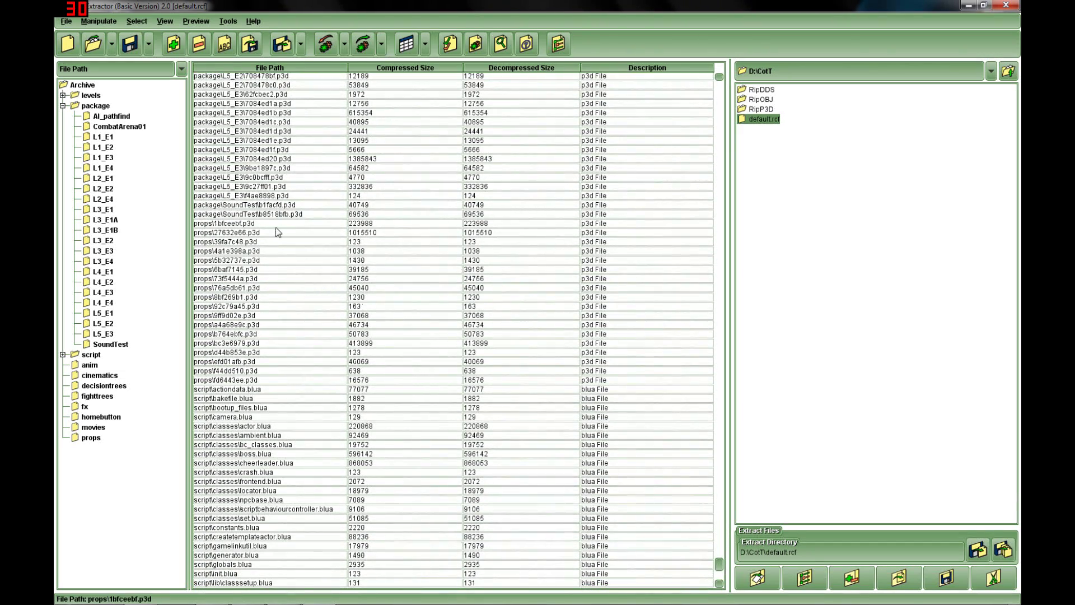
{"action": "left_click", "coordinate": [274, 217], "text": "shift"}
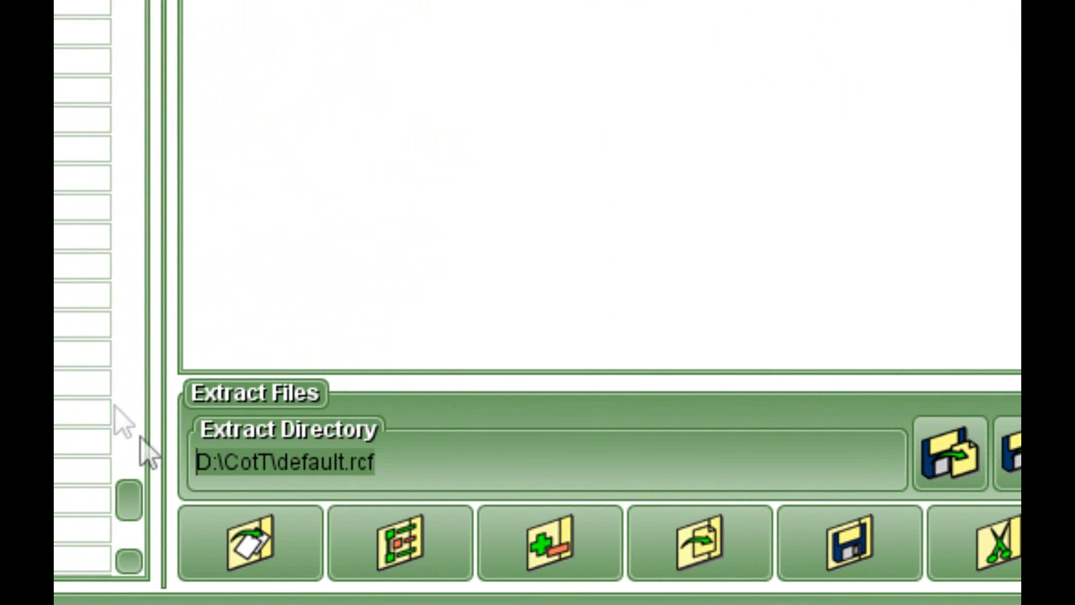
Set the extract directory to D:\CotT\RipP3D, extract the selected files there and minimize Game Extractor
{"action": "type", "text": "D:\\CotT\\RipP3D"}
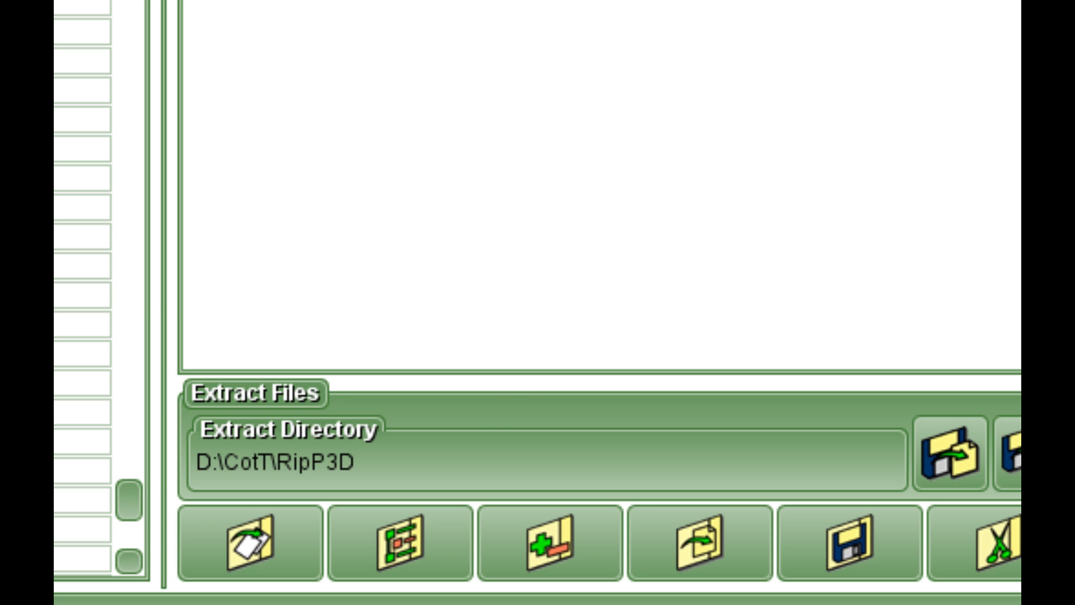
{"action": "left_click_drag", "start_coordinate": [125, 512], "coordinate": [124, 477]}
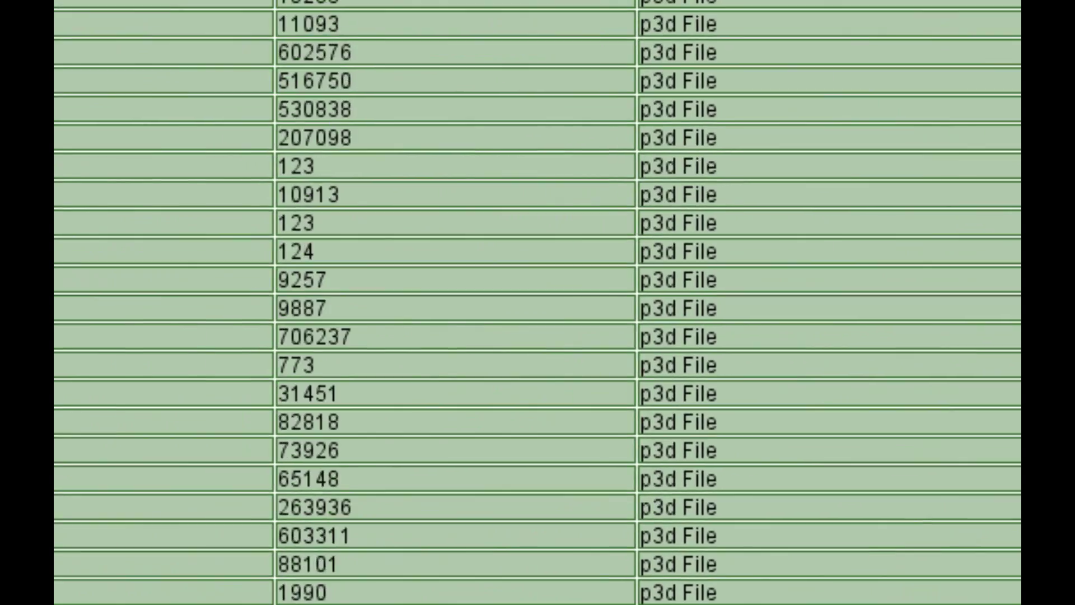
{"action": "right_click", "coordinate": [84, 67]}
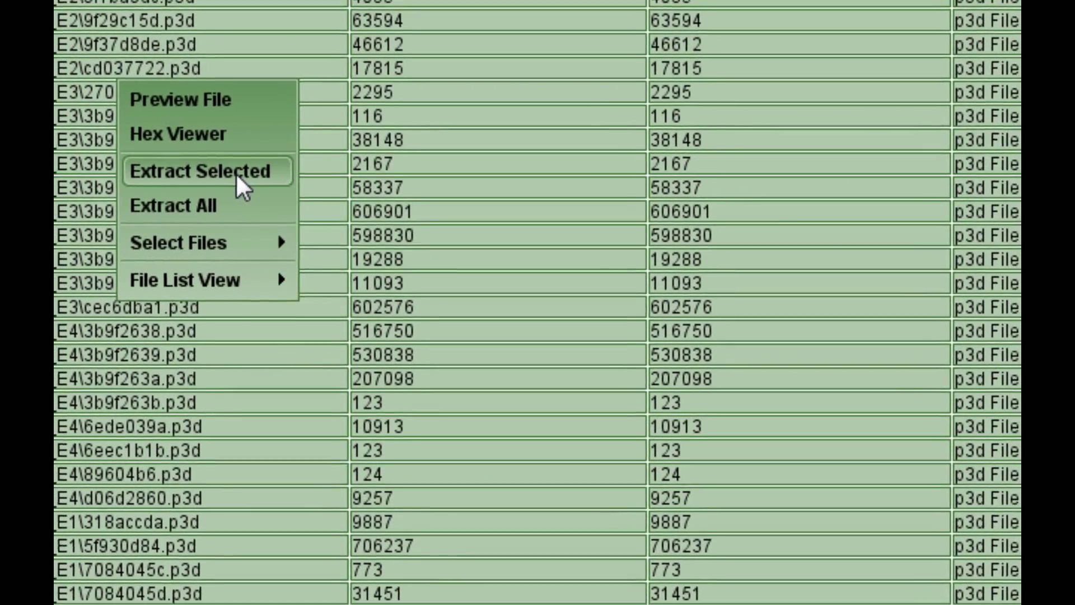
{"action": "left_click", "coordinate": [224, 171]}
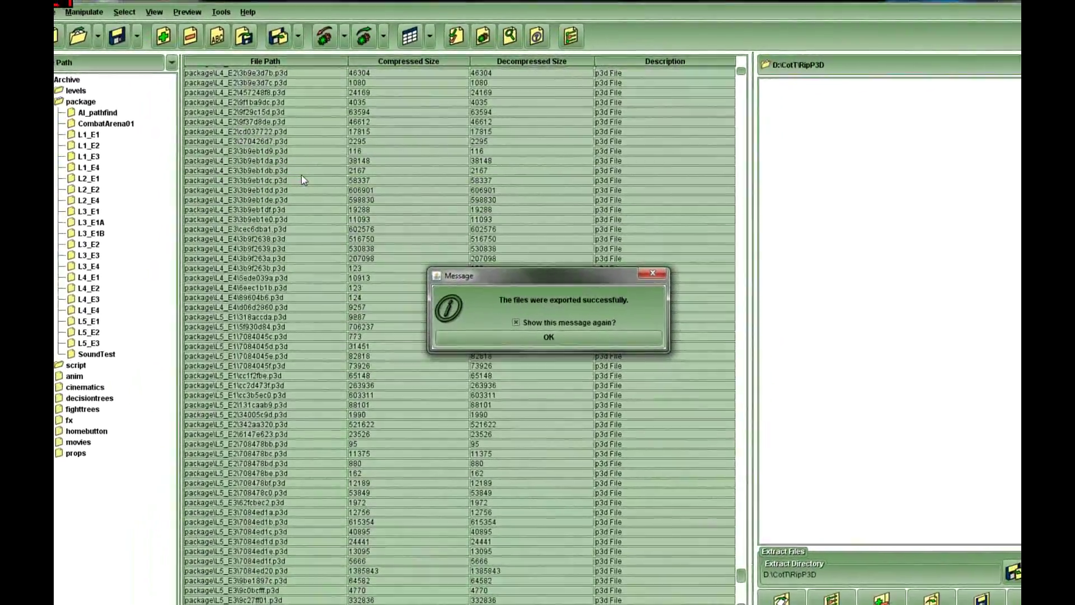
{"action": "key", "text": "Return"}
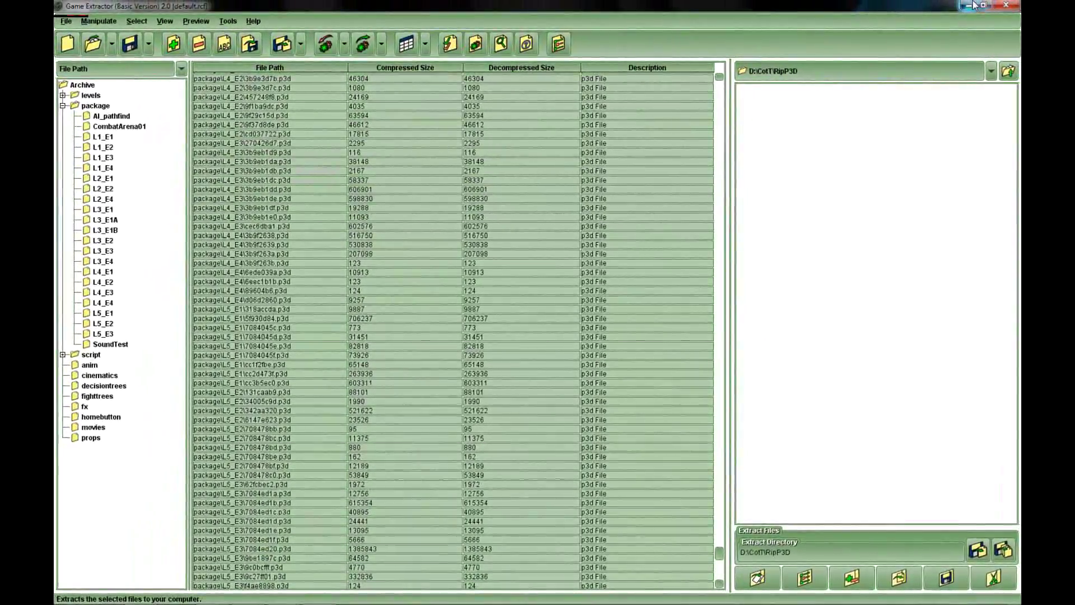
{"action": "left_click", "coordinate": [977, 4]}
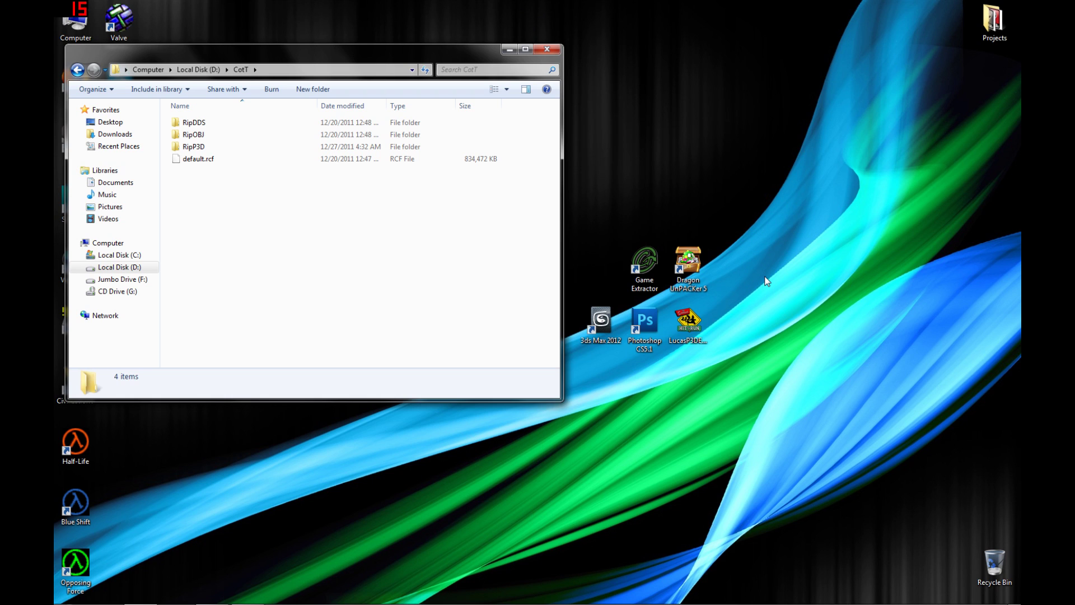
Launch Dragon UnPACKer with English as its language
{"action": "double_click", "coordinate": [688, 260]}
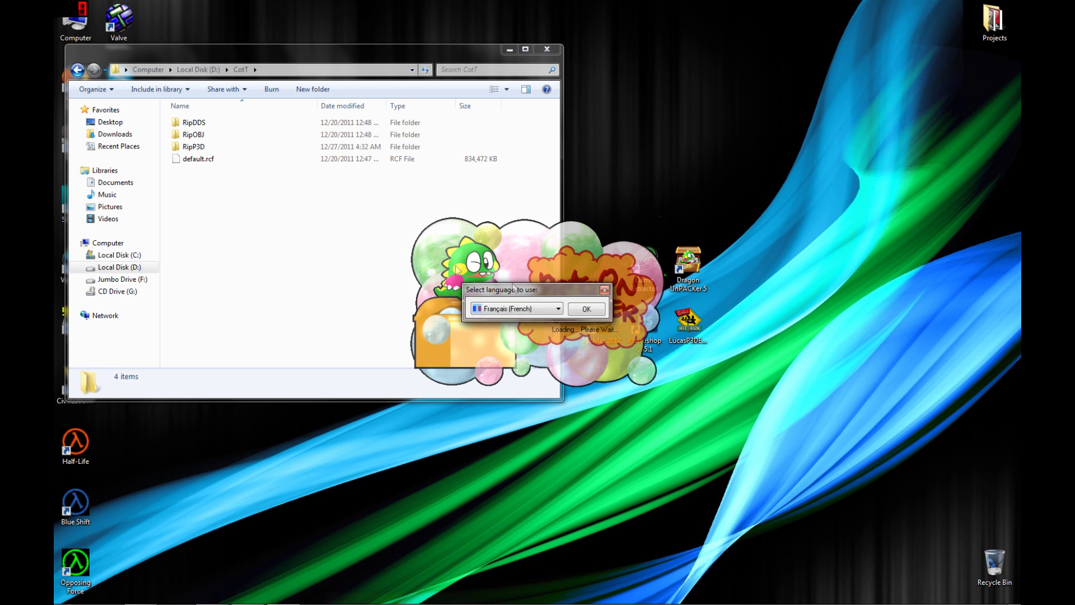
{"action": "left_click", "coordinate": [557, 309]}
{"action": "left_click", "coordinate": [538, 332]}
{"action": "left_click", "coordinate": [588, 310]}
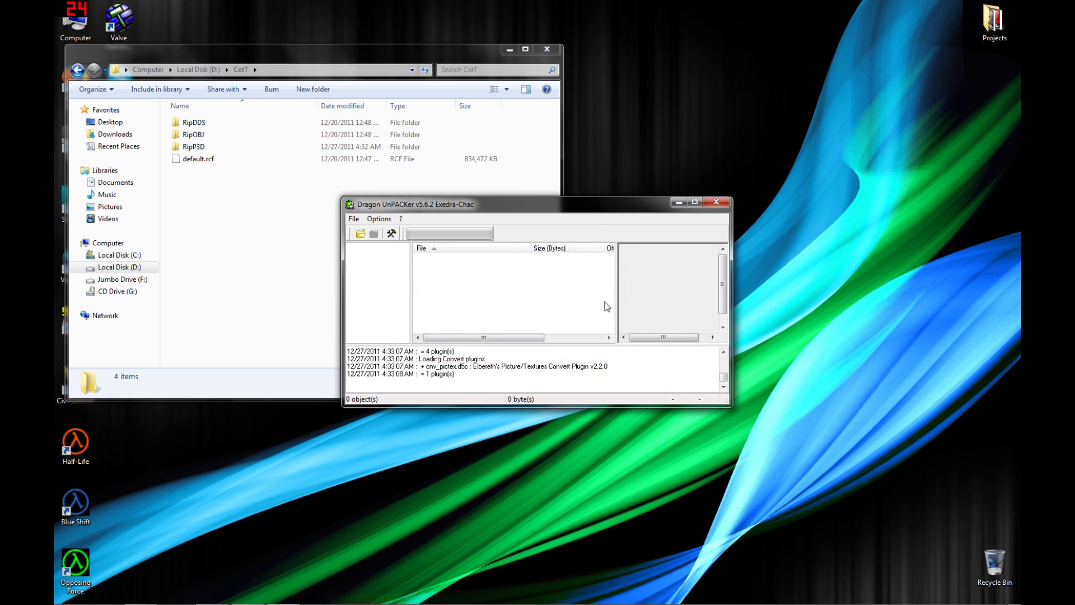
Enlarge the Dragon UnPACKer window so it fills most of the desktop beside the CotT folder window
{"action": "left_click", "coordinate": [695, 202]}
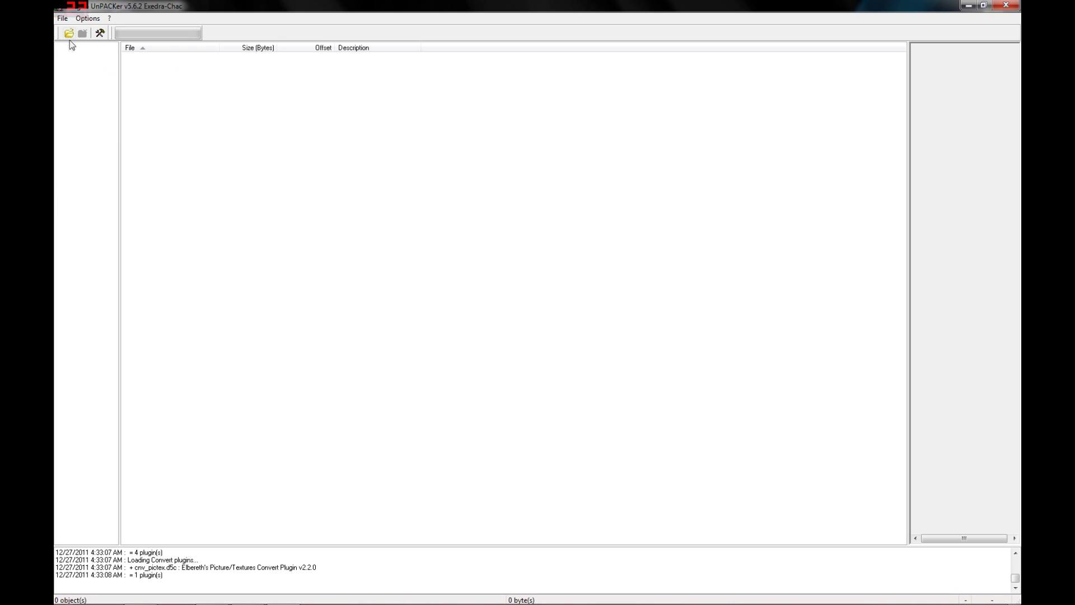
{"action": "left_click", "coordinate": [984, 6]}
{"action": "left_click_drag", "start_coordinate": [427, 205], "coordinate": [518, 206]}
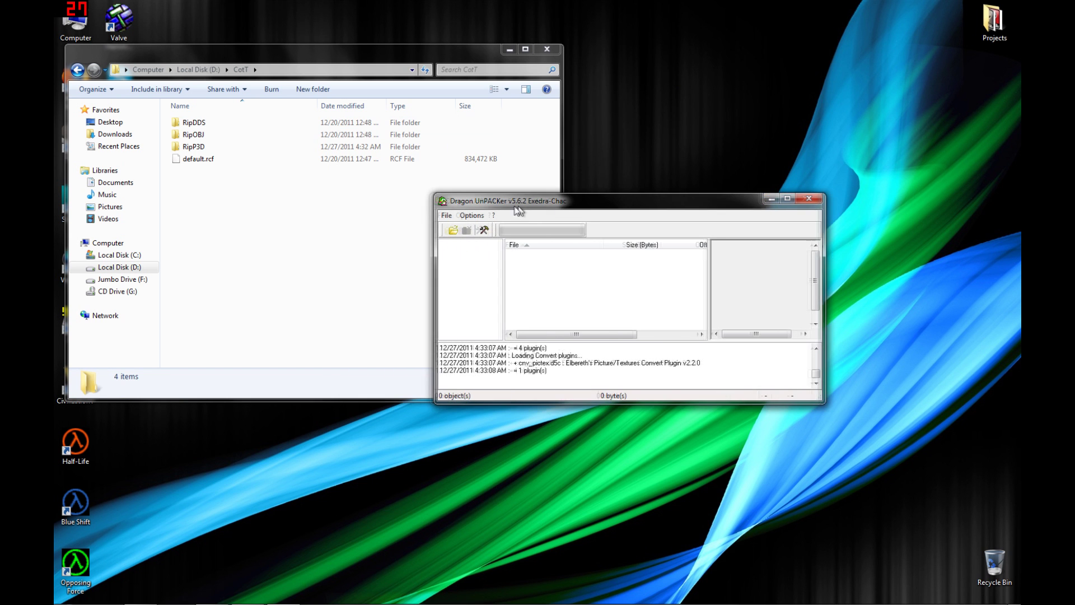
{"action": "left_click_drag", "start_coordinate": [819, 401], "coordinate": [910, 566]}
{"action": "left_click_drag", "start_coordinate": [433, 196], "coordinate": [289, 86]}
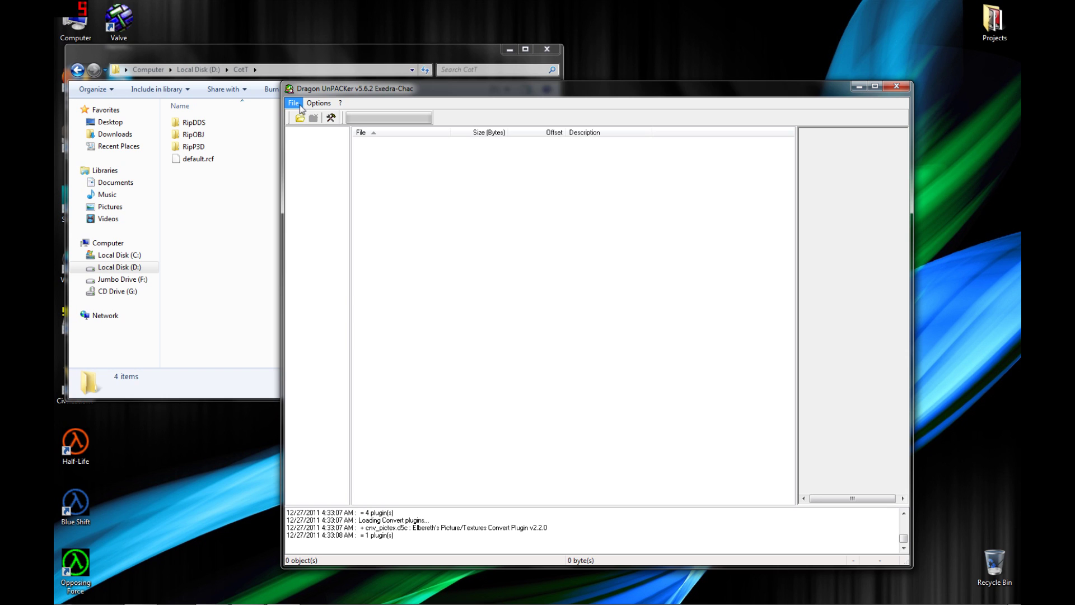
Open HyperRipper and set its search source to D:\CotT\default.rcf
{"action": "left_click", "coordinate": [296, 104]}
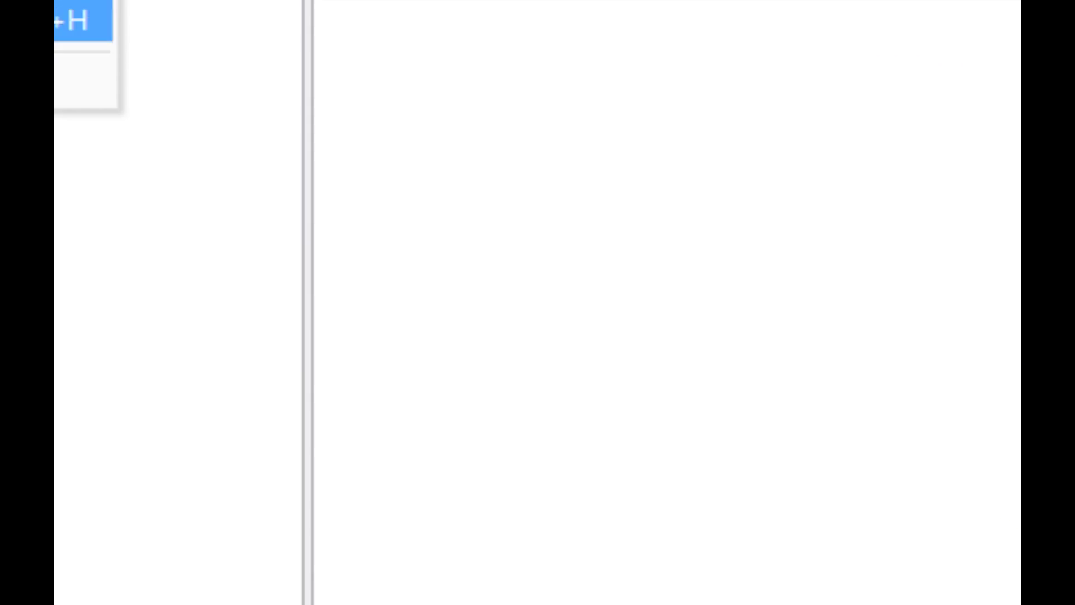
{"action": "left_click", "coordinate": [83, 21]}
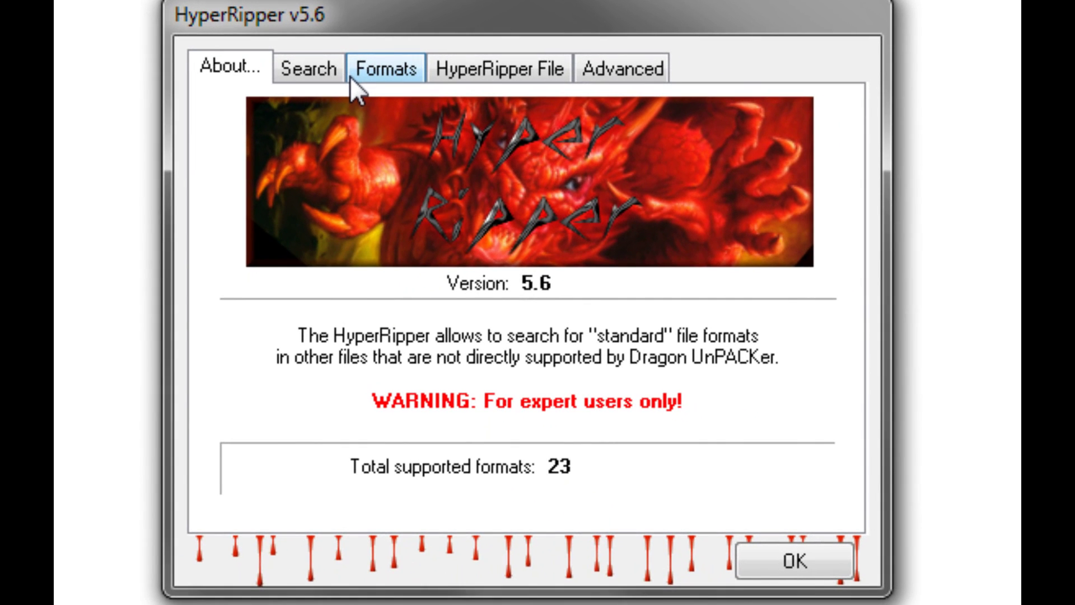
{"action": "left_click", "coordinate": [313, 76]}
{"action": "left_click", "coordinate": [811, 191]}
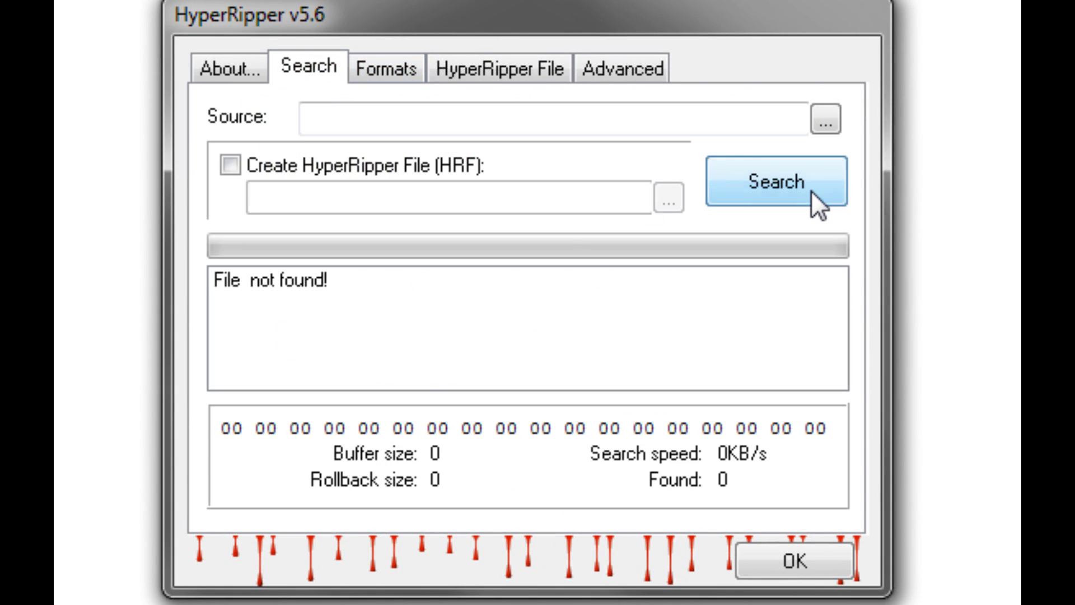
{"action": "left_click", "coordinate": [827, 118]}
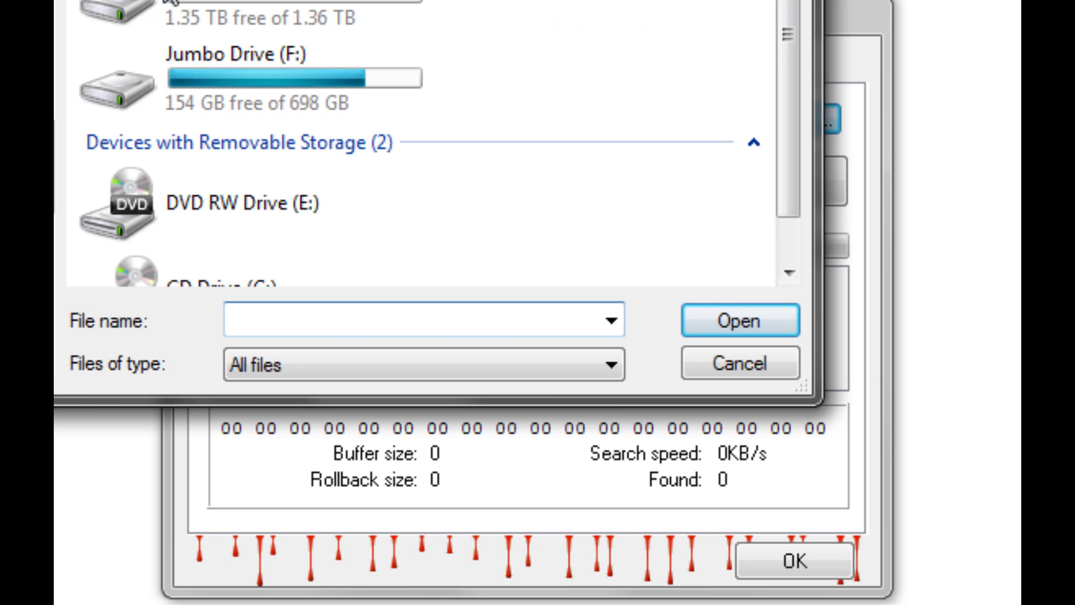
{"action": "double_click", "coordinate": [237, 10]}
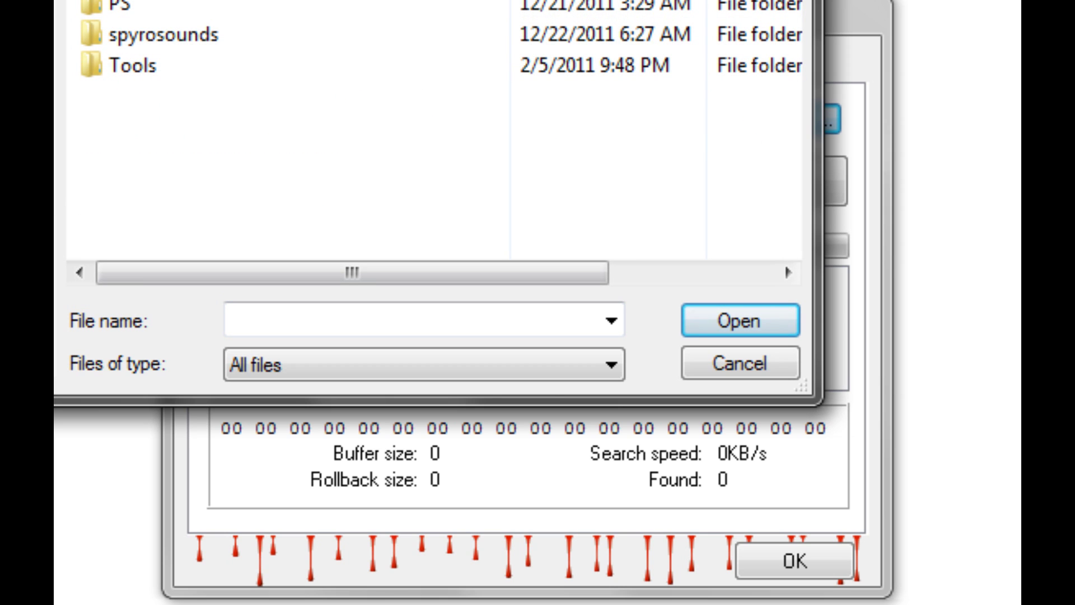
{"action": "type", "text": "default.rcf"}
{"action": "key", "text": "Return"}
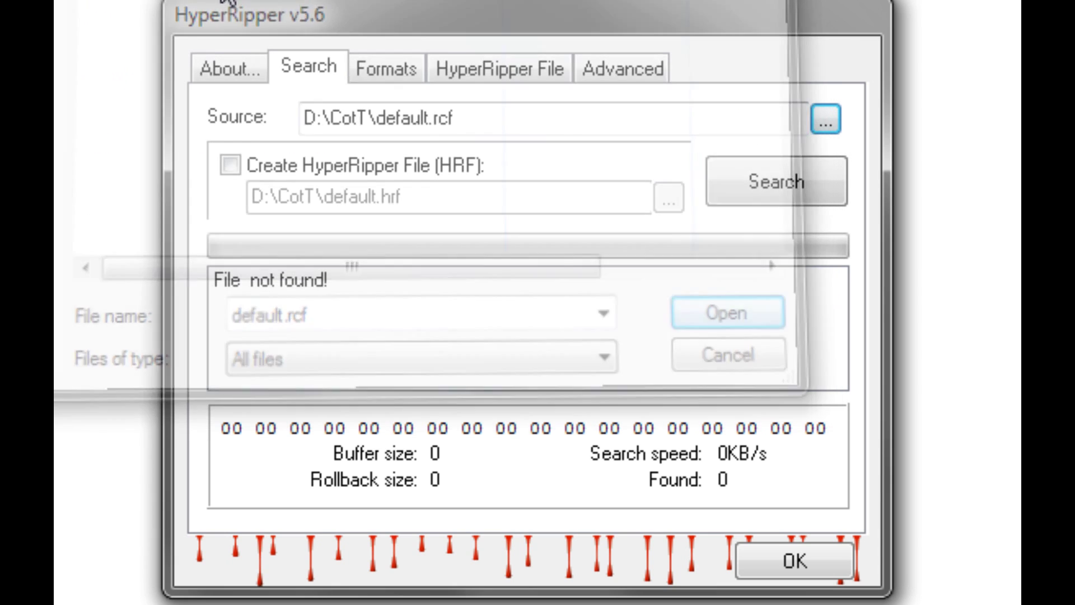
Clear all HyperRipper formats and enable only DDS (DirectX Texture)
{"action": "left_click", "coordinate": [407, 75]}
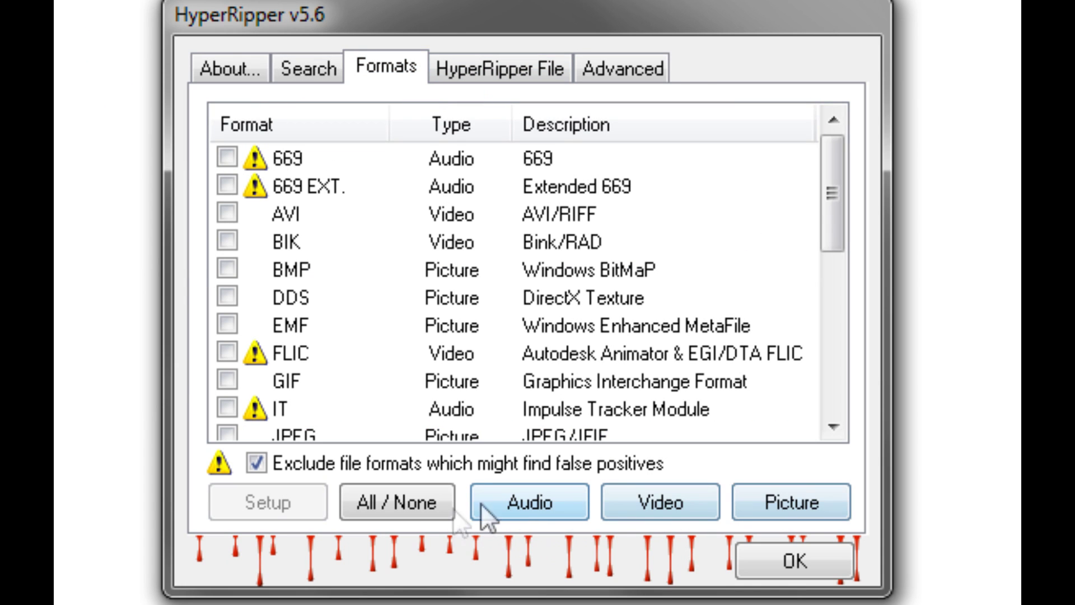
{"action": "left_click", "coordinate": [417, 514]}
{"action": "left_click", "coordinate": [416, 514]}
{"action": "left_click_drag", "start_coordinate": [827, 206], "coordinate": [834, 253]}
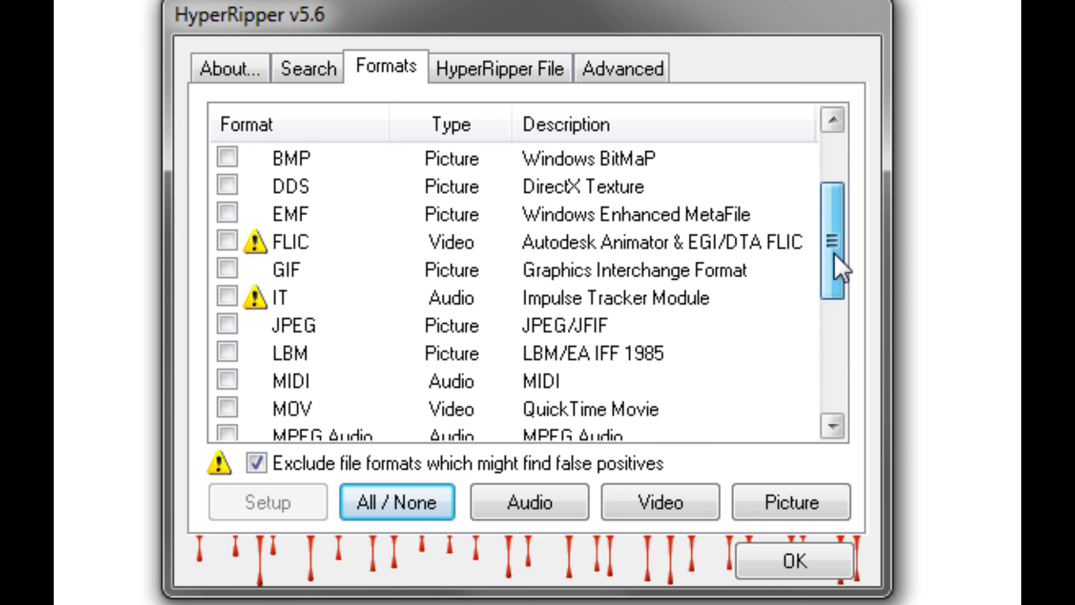
{"action": "left_click", "coordinate": [228, 185]}
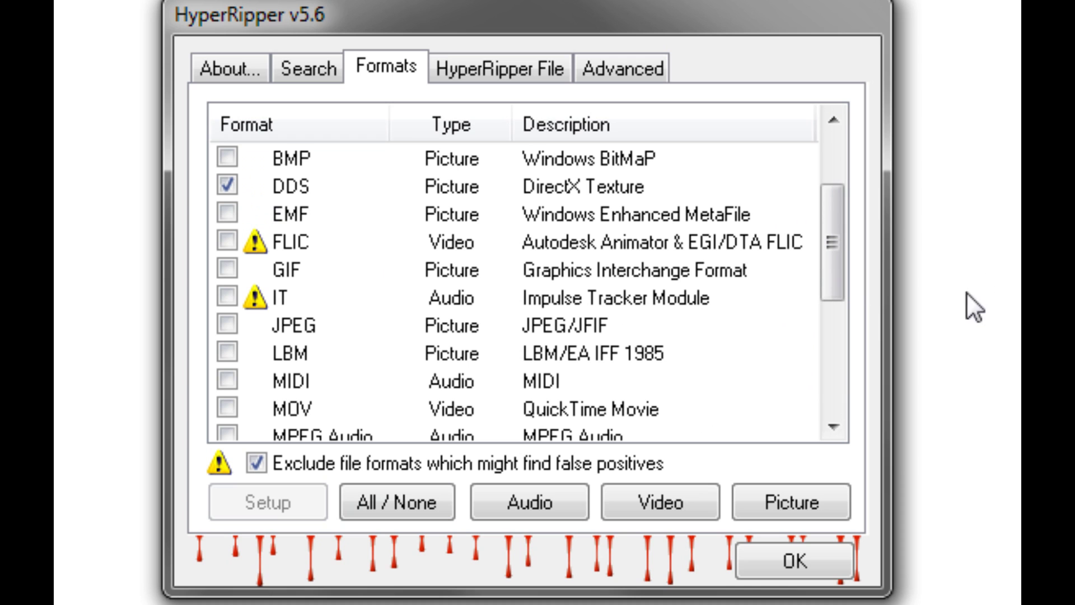
Run the HyperRipper search on default.rcf and close the HyperRipper dialog
{"action": "left_click", "coordinate": [311, 63]}
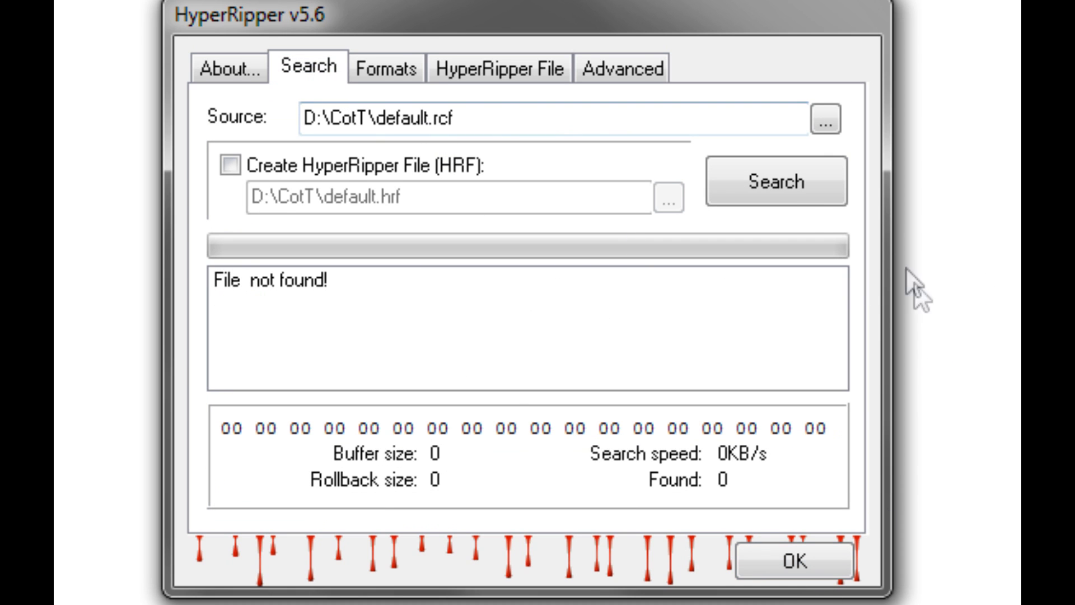
{"action": "left_click", "coordinate": [800, 199]}
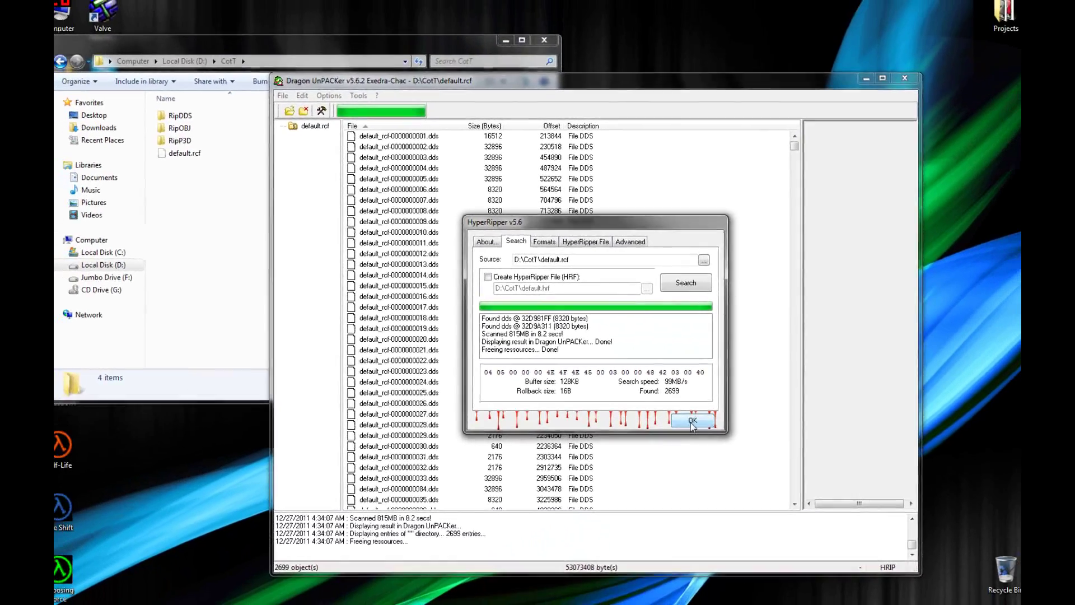
{"action": "left_click", "coordinate": [696, 428]}
Preview default_rcf-0000000003.dds, maximize the window and widen the preview pane to about half its width
{"action": "left_click", "coordinate": [396, 144]}
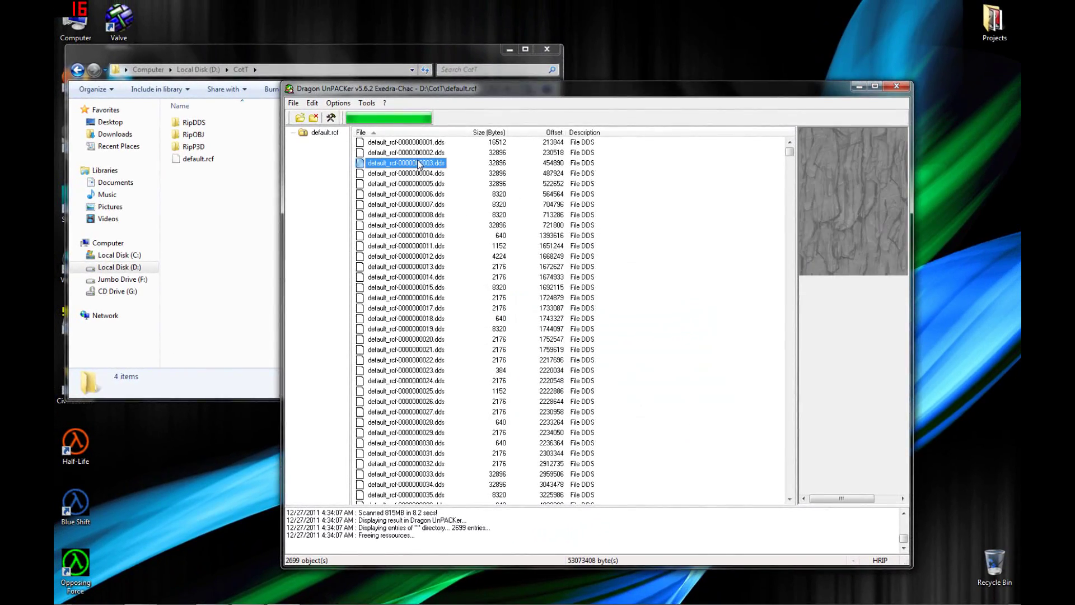
{"action": "left_click", "coordinate": [875, 86]}
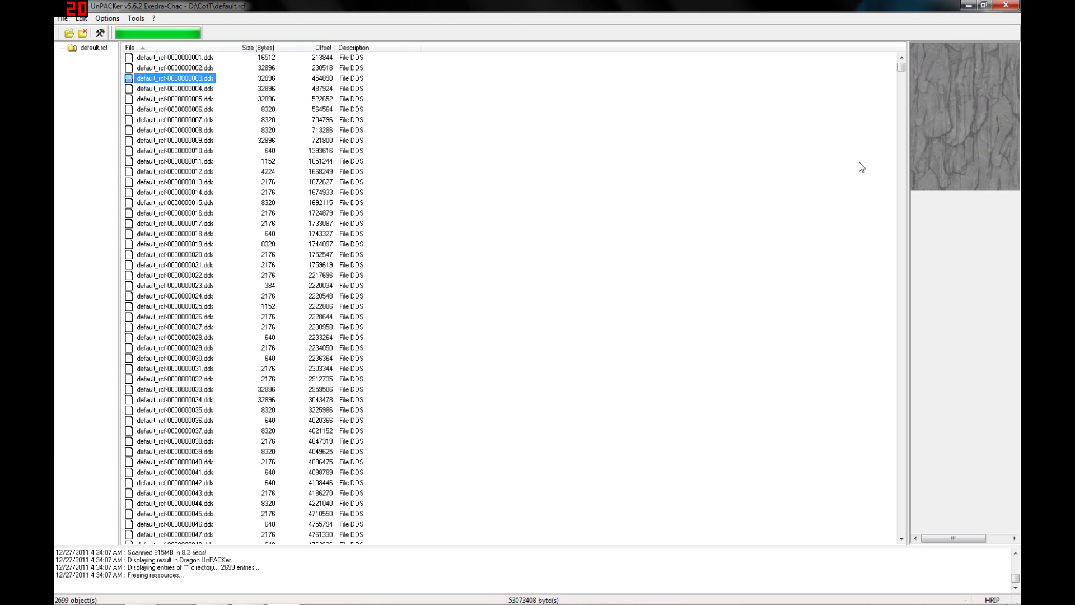
{"action": "left_click_drag", "start_coordinate": [911, 197], "coordinate": [575, 203]}
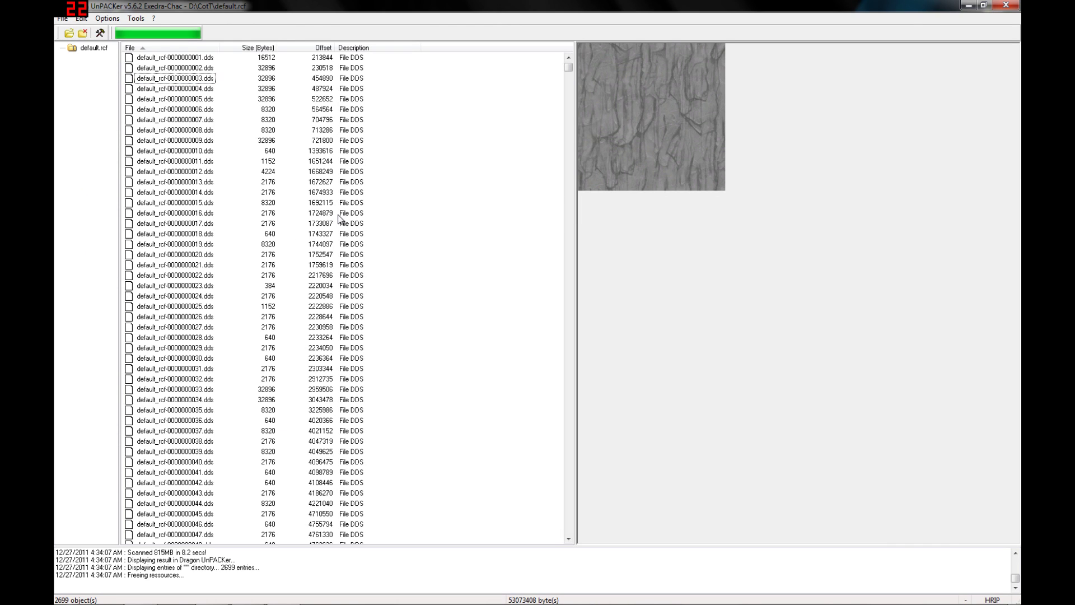
Preview the extracted DDS textures one after another from default_rcf-0000000003.dds through default_rcf-0000000053.dds
{"action": "key", "text": "Down"}
{"action": "key", "text": "Down"}
{"action": "key", "text": "Down"}
{"action": "key", "text": "Down"}
{"action": "key", "text": "Down"}
{"action": "key", "text": "Down"}
{"action": "key", "text": "Down"}
{"action": "key", "text": "Down"}
{"action": "key", "text": "Down"}
{"action": "key", "text": "Down"}
{"action": "key", "text": "Down"}
{"action": "key", "text": "Down"}
{"action": "key", "text": "Down"}
{"action": "key", "text": "Down"}
{"action": "key", "text": "Down"}
{"action": "key", "text": "Down"}
{"action": "key", "text": "Down"}
{"action": "key", "text": "Down"}
{"action": "key", "text": "Down"}
{"action": "key", "text": "Down"}
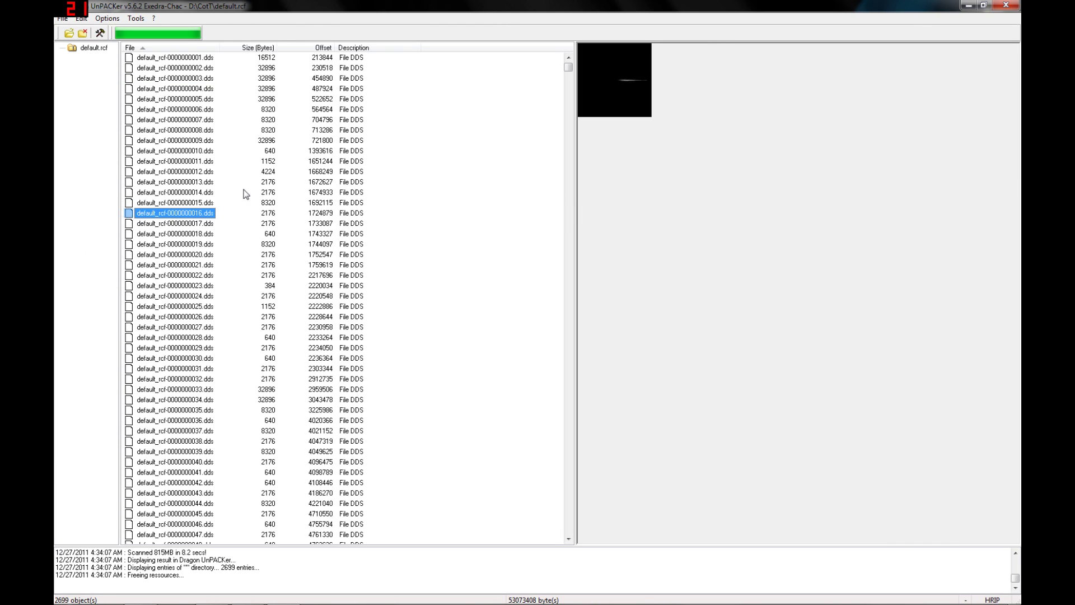
{"action": "key", "text": "Down"}
{"action": "key", "text": "Down"}
{"action": "key", "text": "Down"}
{"action": "key", "text": "Down"}
{"action": "key", "text": "Down"}
{"action": "key", "text": "Down"}
{"action": "key", "text": "Down"}
{"action": "key", "text": "Down"}
{"action": "key", "text": "Down"}
{"action": "key", "text": "Down"}
{"action": "key", "text": "Down"}
{"action": "key", "text": "Down"}
{"action": "key", "text": "Down"}
{"action": "key", "text": "Down"}
{"action": "key", "text": "Down"}
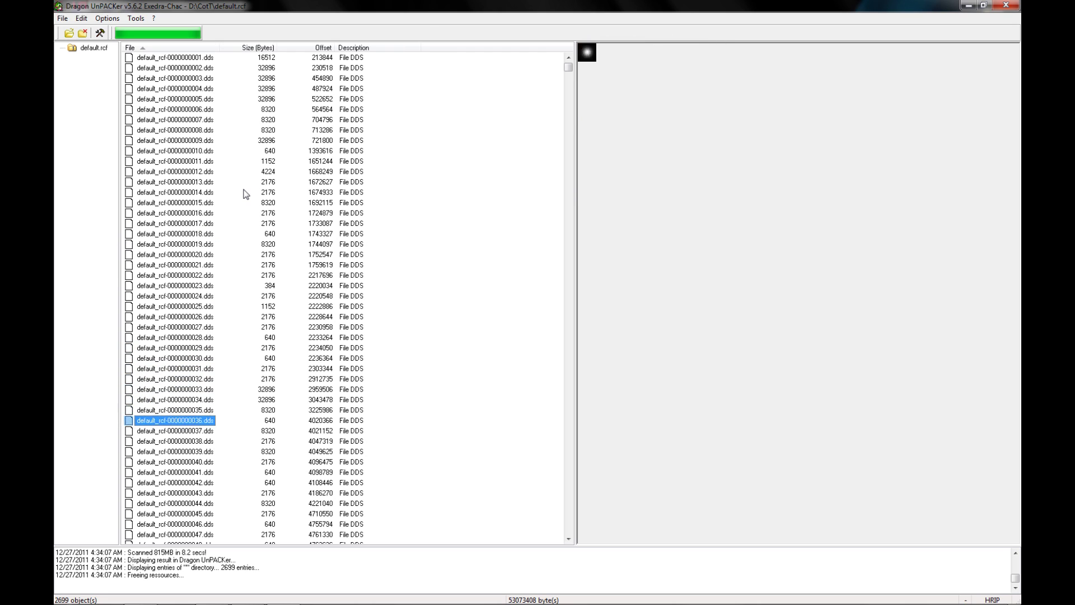
{"action": "key", "text": "Down"}
{"action": "key", "text": "Down"}
{"action": "key", "text": "Down"}
{"action": "key", "text": "Down"}
{"action": "key", "text": "Down"}
{"action": "key", "text": "Down"}
{"action": "key", "text": "Down"}
{"action": "key", "text": "Down"}
{"action": "key", "text": "Down"}
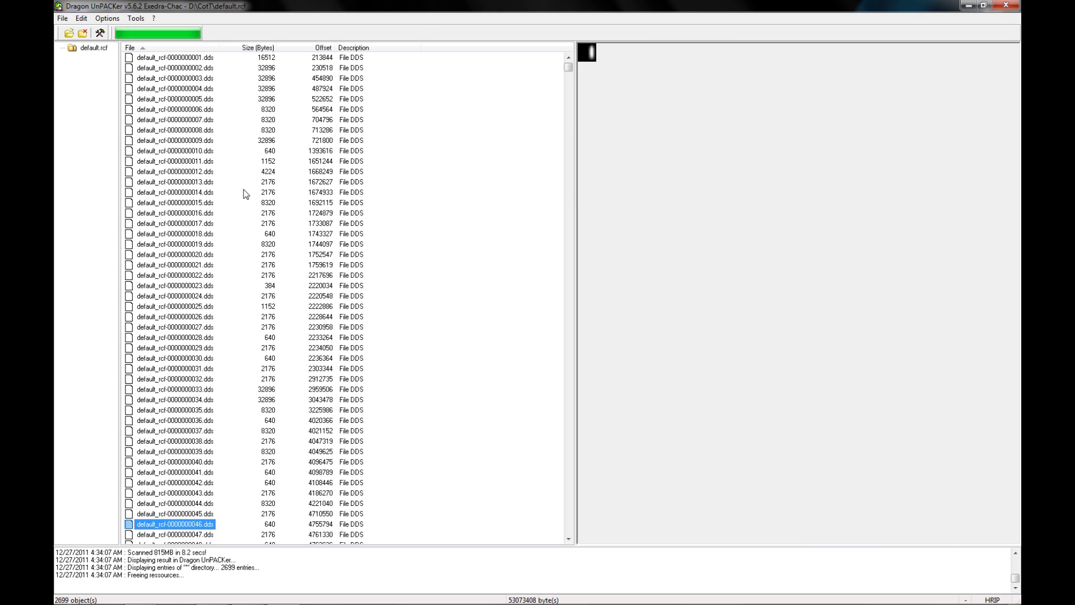
{"action": "key", "text": "Down"}
{"action": "key", "text": "Down"}
{"action": "key", "text": "Down"}
{"action": "key", "text": "Down"}
{"action": "key", "text": "Down"}
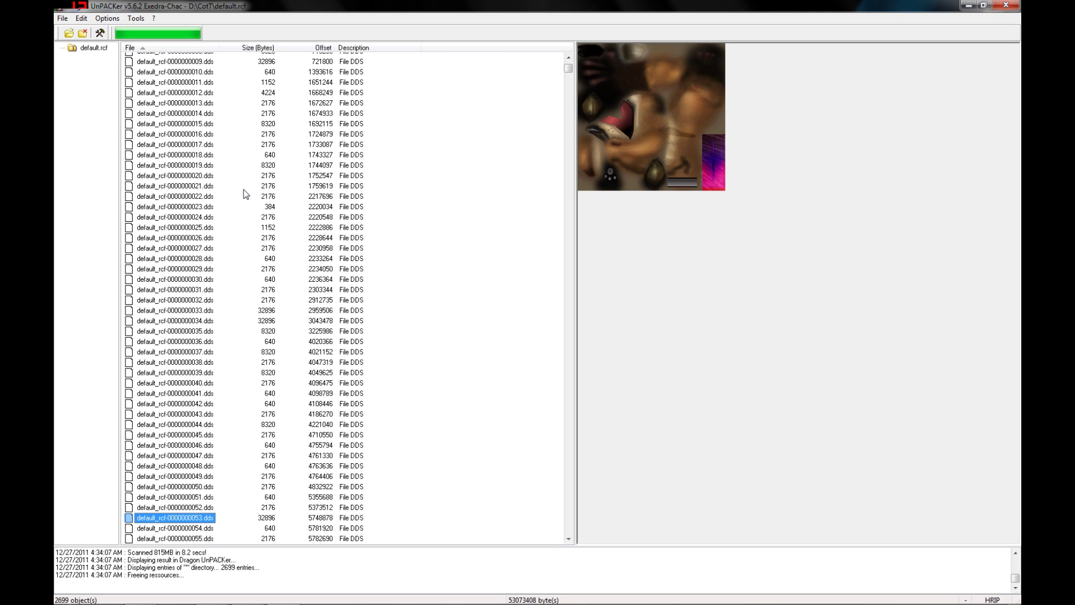
Preview the textures up to default_rcf-0000000060.dds, and return to default_rcf-0000000058.dds
{"action": "key", "text": "Down"}
{"action": "key", "text": "Down"}
{"action": "key", "text": "Down"}
{"action": "key", "text": "Down"}
{"action": "key", "text": "Down"}
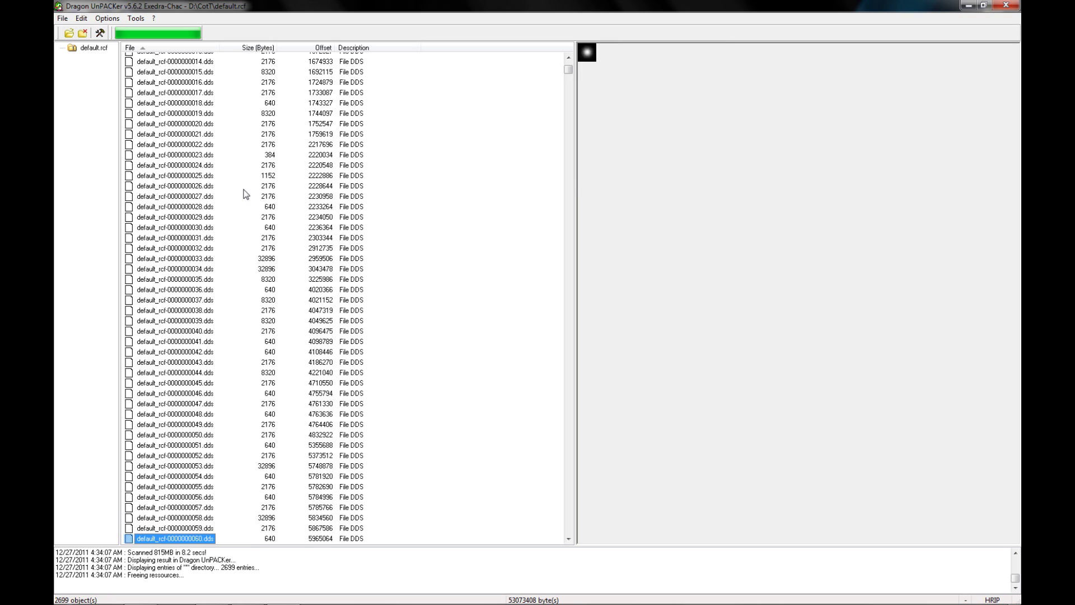
{"action": "key", "text": "Down"}
{"action": "key", "text": "Down"}
{"action": "key", "text": "Down"}
{"action": "key", "text": "Down"}
{"action": "key", "text": "Down"}
{"action": "key", "text": "Down"}
{"action": "key", "text": "Down"}
{"action": "key", "text": "Down"}
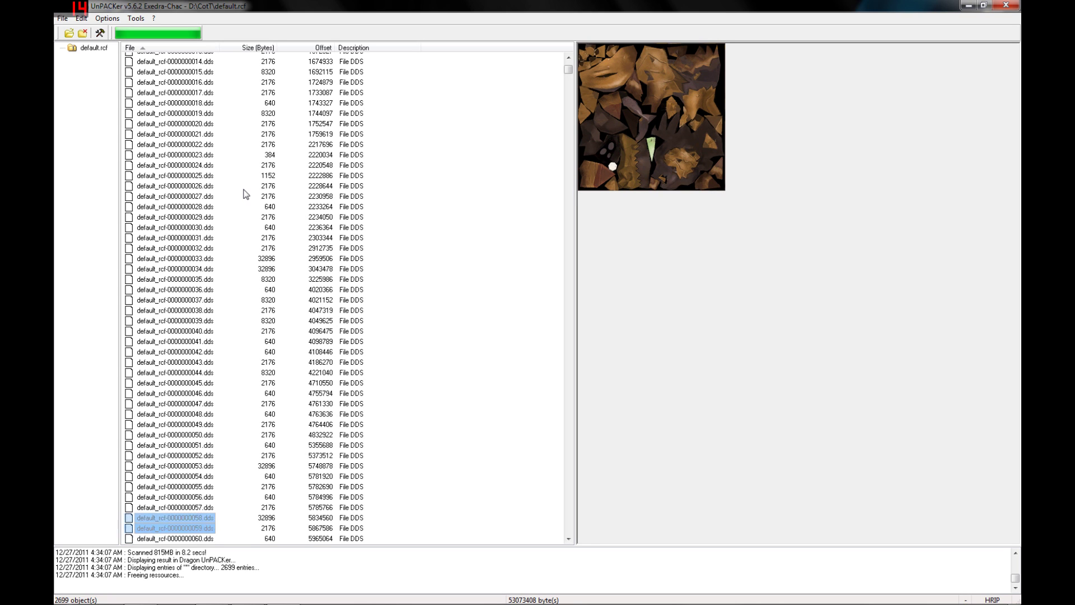
{"action": "key", "text": "Up"}
{"action": "key", "text": "Up"}
Browse the texture previews from default_rcf-0000000058.dds onward and stop at default_rcf-0000000279.dds
{"action": "key", "text": "Down"}
{"action": "key", "text": "Down"}
{"action": "key", "text": "Down"}
{"action": "key", "text": "Down"}
{"action": "key", "text": "Down"}
{"action": "key", "text": "Down"}
{"action": "key", "text": "Down"}
{"action": "key", "text": "Down"}
{"action": "key", "text": "Down"}
{"action": "key", "text": "Down"}
{"action": "key", "text": "Down"}
{"action": "key", "text": "Down"}
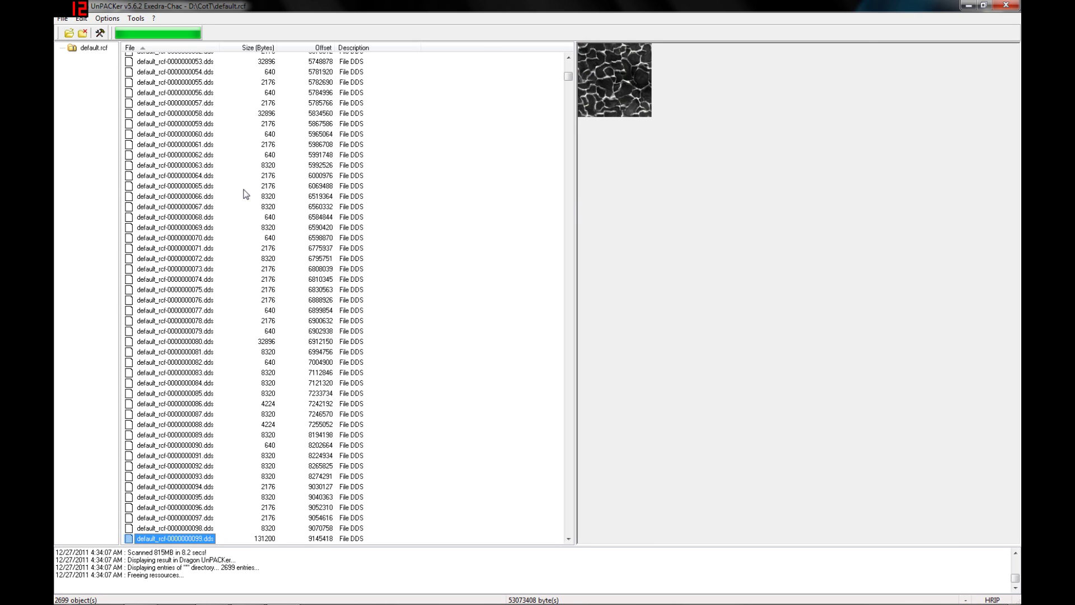
{"action": "key", "text": "Down"}
{"action": "key", "text": "Down"}
{"action": "key", "text": "Down"}
{"action": "key", "text": "Down"}
{"action": "key", "text": "Down"}
{"action": "key", "text": "Down"}
{"action": "key", "text": "Down"}
{"action": "key", "text": "Down"}
{"action": "key", "text": "Down"}
{"action": "key", "text": "Down"}
{"action": "key", "text": "Down"}
{"action": "key", "text": "Down"}
{"action": "key", "text": "Down"}
{"action": "key", "text": "Down"}
{"action": "key", "text": "Down"}
{"action": "key", "text": "Down"}
{"action": "key", "text": "Down"}
{"action": "key", "text": "Down"}
{"action": "key", "text": "Down"}
{"action": "key", "text": "Down"}
{"action": "key", "text": "Down"}
{"action": "key", "text": "Down"}
{"action": "key", "text": "Down"}
{"action": "key", "text": "Down"}
{"action": "key", "text": "Down"}
{"action": "key", "text": "Down"}
{"action": "key", "text": "Down"}
{"action": "key", "text": "Down"}
{"action": "key", "text": "Down"}
{"action": "key", "text": "Down"}
{"action": "key", "text": "Down"}
{"action": "key", "text": "Down"}
{"action": "key", "text": "Down"}
{"action": "key", "text": "Down"}
{"action": "key", "text": "Down"}
{"action": "key", "text": "Down"}
{"action": "key", "text": "Down"}
{"action": "key", "text": "Down"}
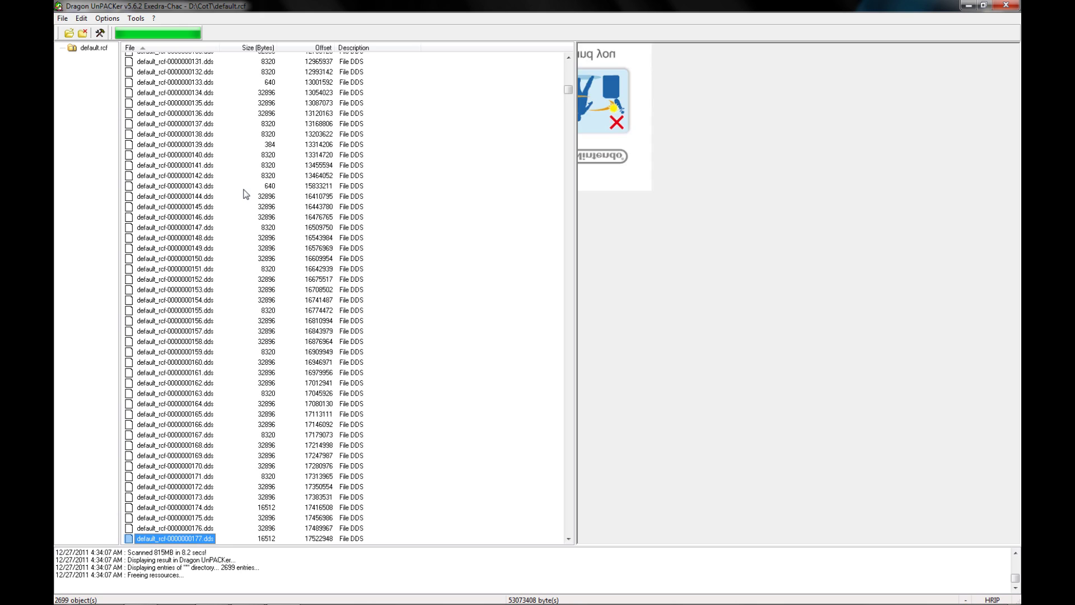
{"action": "key", "text": "Down"}
{"action": "key", "text": "Down"}
{"action": "key", "text": "Down"}
{"action": "key", "text": "Down"}
{"action": "key", "text": "Down"}
{"action": "key", "text": "Down"}
{"action": "key", "text": "Down"}
{"action": "key", "text": "Down"}
{"action": "key", "text": "Down"}
{"action": "key", "text": "Down"}
{"action": "key", "text": "Down"}
{"action": "key", "text": "Down"}
{"action": "key", "text": "Down"}
{"action": "key", "text": "Down"}
{"action": "key", "text": "Down"}
{"action": "key", "text": "Down"}
{"action": "key", "text": "Down"}
{"action": "key", "text": "Down"}
{"action": "key", "text": "Down"}
{"action": "key", "text": "Down"}
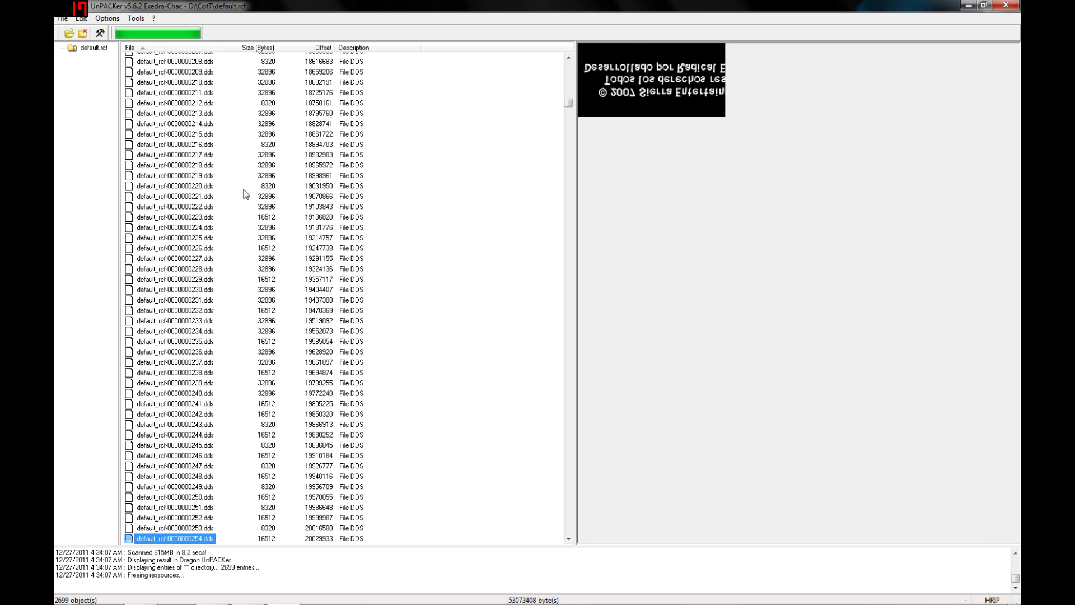
{"action": "key", "text": "Down"}
{"action": "key", "text": "Down"}
{"action": "key", "text": "Down"}
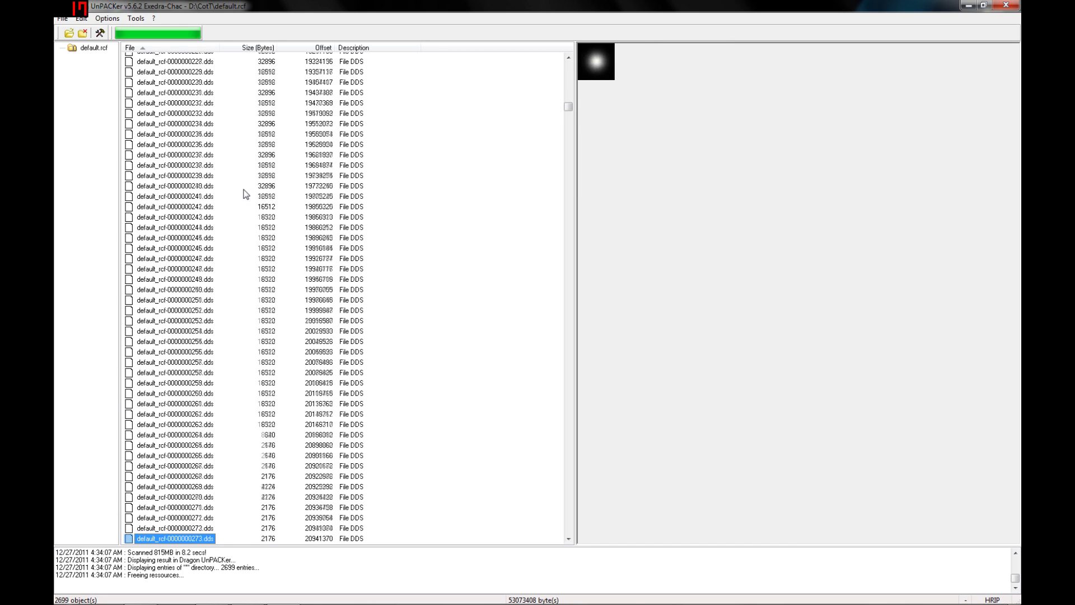
{"action": "key", "text": "Up"}
{"action": "key", "text": "Up"}
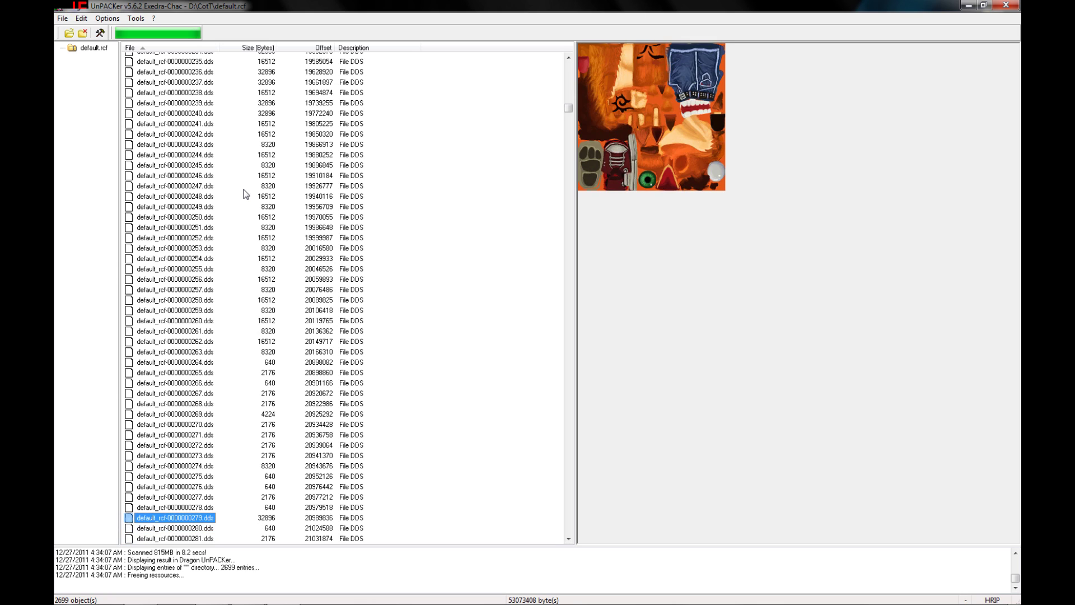
Browse the texture previews from default_rcf-0000000279.dds onward past default_rcf-0000000359.dds, and return to default_rcf-0000000358.dds
{"action": "key", "text": "Down"}
{"action": "key", "text": "Down"}
{"action": "key", "text": "Down"}
{"action": "key", "text": "Down"}
{"action": "key", "text": "Down"}
{"action": "key", "text": "Down"}
{"action": "key", "text": "Down"}
{"action": "key", "text": "Down"}
{"action": "key", "text": "Down"}
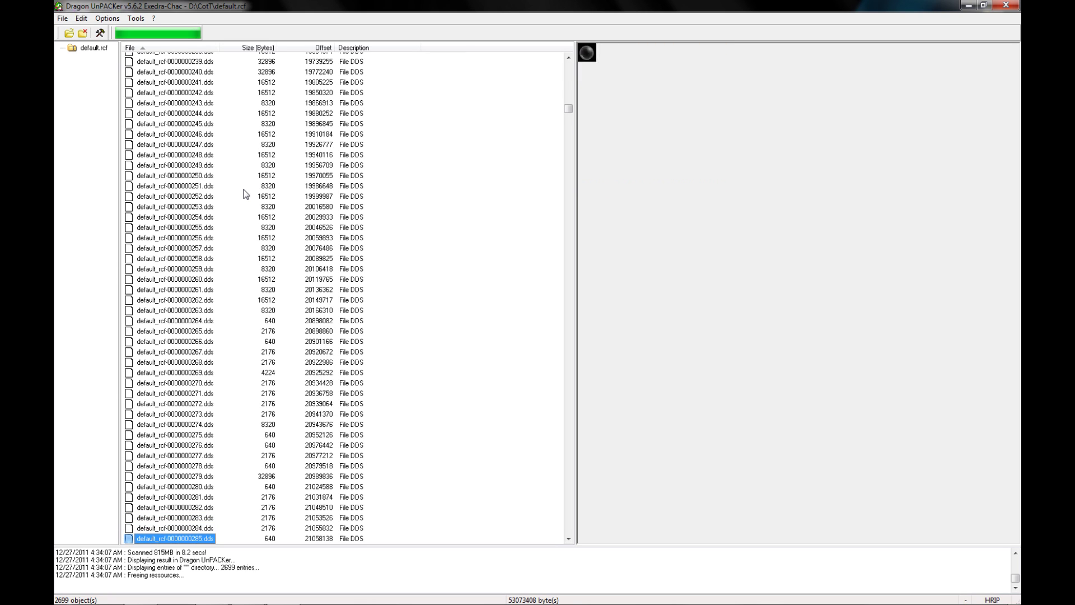
{"action": "key", "text": "Down"}
{"action": "key", "text": "Down"}
{"action": "key", "text": "Down"}
{"action": "key", "text": "Down"}
{"action": "key", "text": "Down"}
{"action": "key", "text": "Down"}
{"action": "key", "text": "Down"}
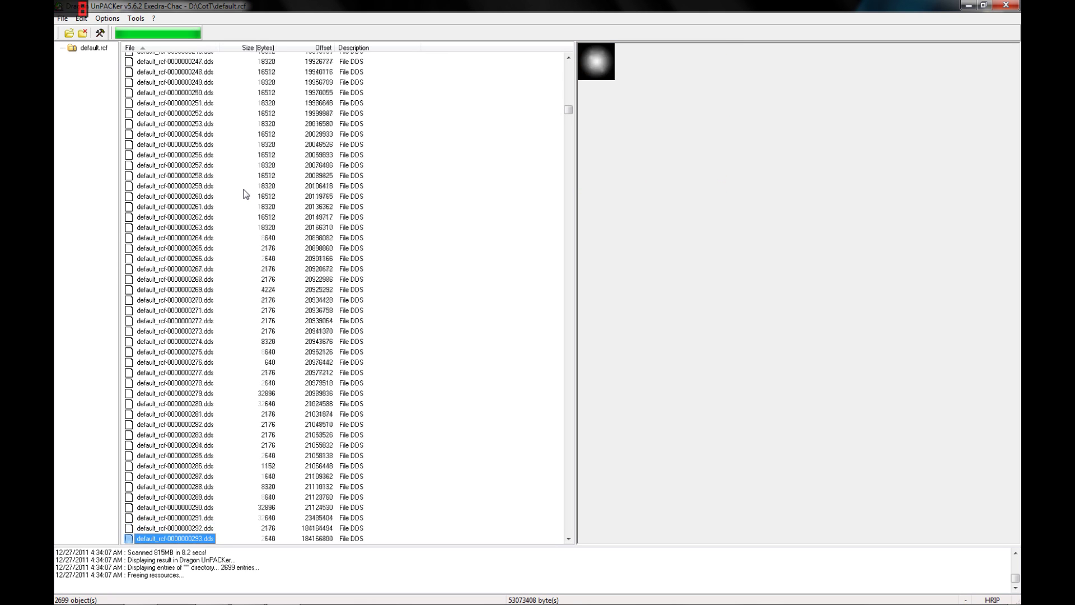
{"action": "key", "text": "Down"}
{"action": "key", "text": "Down"}
{"action": "key", "text": "Down"}
{"action": "key", "text": "Down"}
{"action": "key", "text": "Down"}
{"action": "key", "text": "Down"}
{"action": "key", "text": "Down"}
{"action": "key", "text": "Down"}
{"action": "key", "text": "Down"}
{"action": "key", "text": "Down"}
{"action": "key", "text": "Down"}
{"action": "key", "text": "Down"}
{"action": "key", "text": "Down"}
{"action": "key", "text": "Down"}
{"action": "key", "text": "Down"}
{"action": "key", "text": "Down"}
{"action": "key", "text": "Down"}
{"action": "key", "text": "Down"}
{"action": "key", "text": "Down"}
{"action": "key", "text": "Down"}
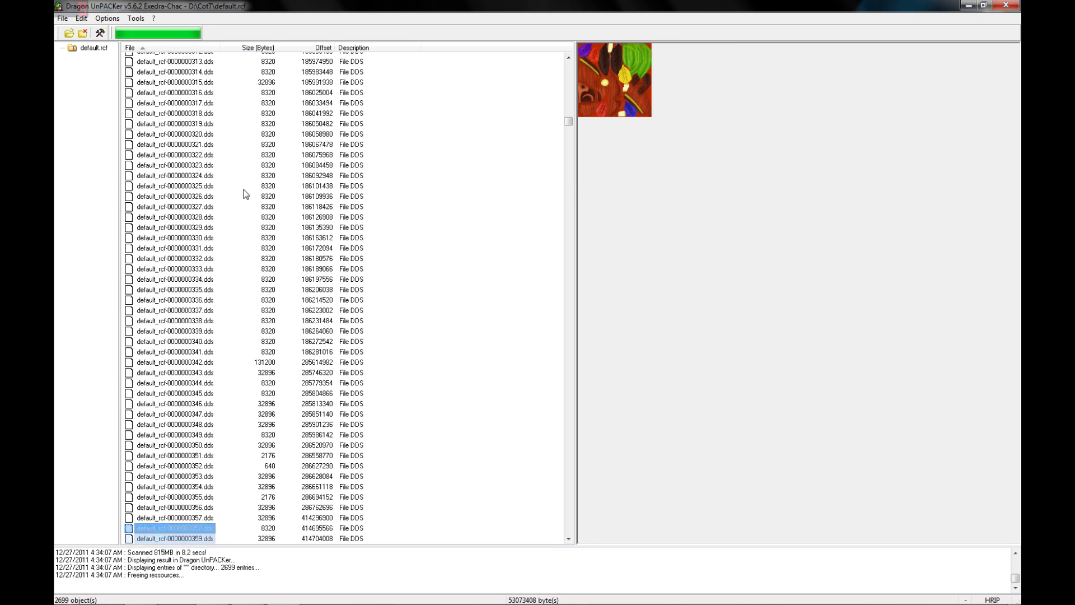
{"action": "key", "text": "Down"}
{"action": "key", "text": "Down"}
{"action": "key", "text": "Down"}
{"action": "key", "text": "Up"}
{"action": "key", "text": "Up"}
{"action": "key", "text": "Up"}
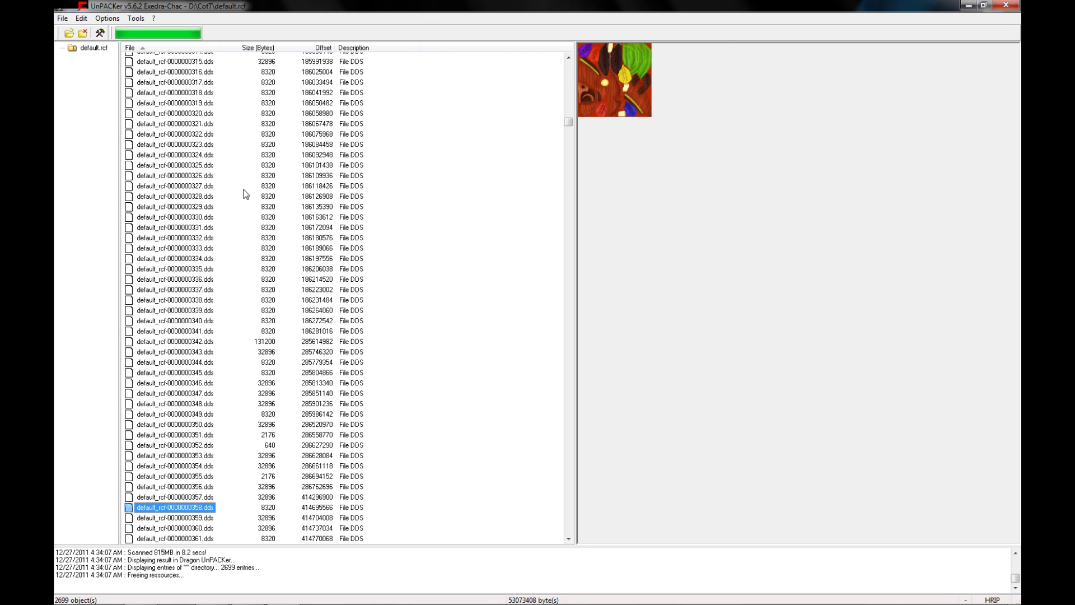
Preview the textures after default_rcf-0000000358.dds one by one, stopping at default_rcf-0000000377.dds
{"action": "key", "text": "Down"}
{"action": "key", "text": "Down"}
{"action": "key", "text": "Down"}
{"action": "key", "text": "Down"}
{"action": "key", "text": "Down"}
{"action": "key", "text": "Down"}
{"action": "key", "text": "Down"}
{"action": "key", "text": "Down"}
{"action": "key", "text": "Up"}
{"action": "key", "text": "Up"}
{"action": "key", "text": "Down"}
{"action": "key", "text": "Down"}
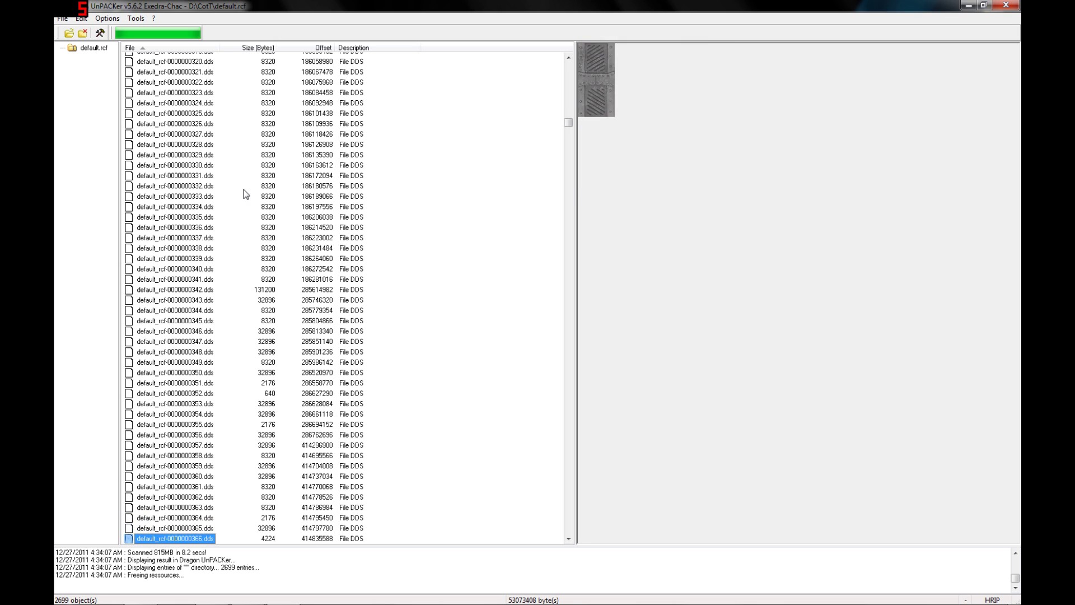
{"action": "key", "text": "Down"}
{"action": "key", "text": "Down"}
{"action": "key", "text": "Down"}
{"action": "key", "text": "Down"}
{"action": "key", "text": "Down"}
{"action": "key", "text": "Down"}
{"action": "key", "text": "Down"}
{"action": "key", "text": "Down"}
{"action": "key", "text": "Down"}
{"action": "key", "text": "Down"}
{"action": "key", "text": "Down"}
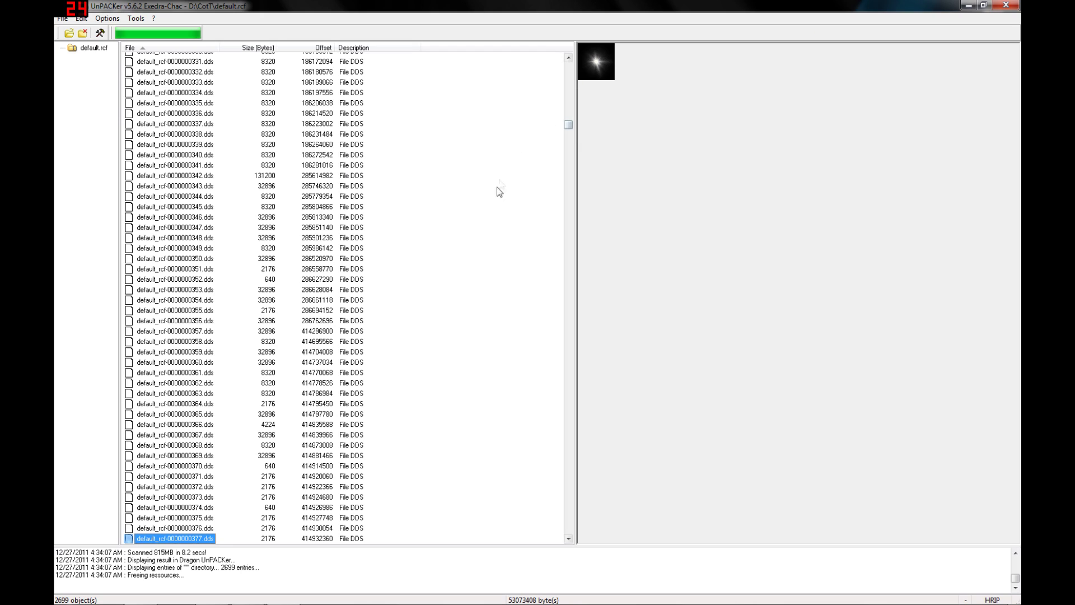
Preview earlier textures back to default_rcf-0000000362.dds and default_rcf-0000000360.dds, and show the extraction options for the latter
{"action": "left_click", "coordinate": [190, 486]}
{"action": "left_click", "coordinate": [197, 467]}
{"action": "left_click", "coordinate": [198, 435]}
{"action": "left_click", "coordinate": [199, 383]}
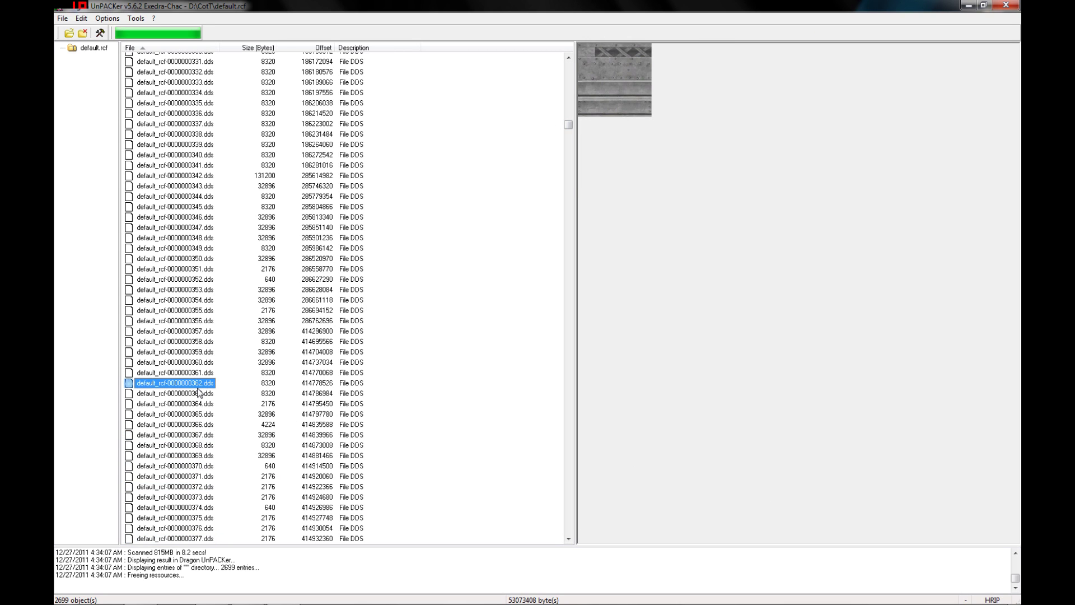
{"action": "left_click", "coordinate": [209, 363]}
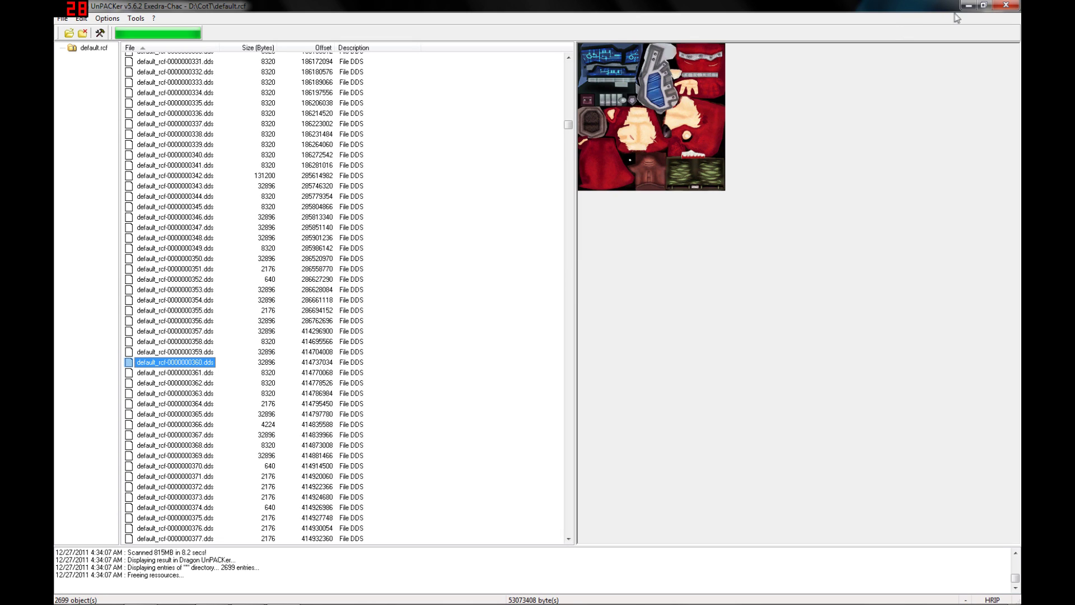
{"action": "right_click", "coordinate": [210, 362]}
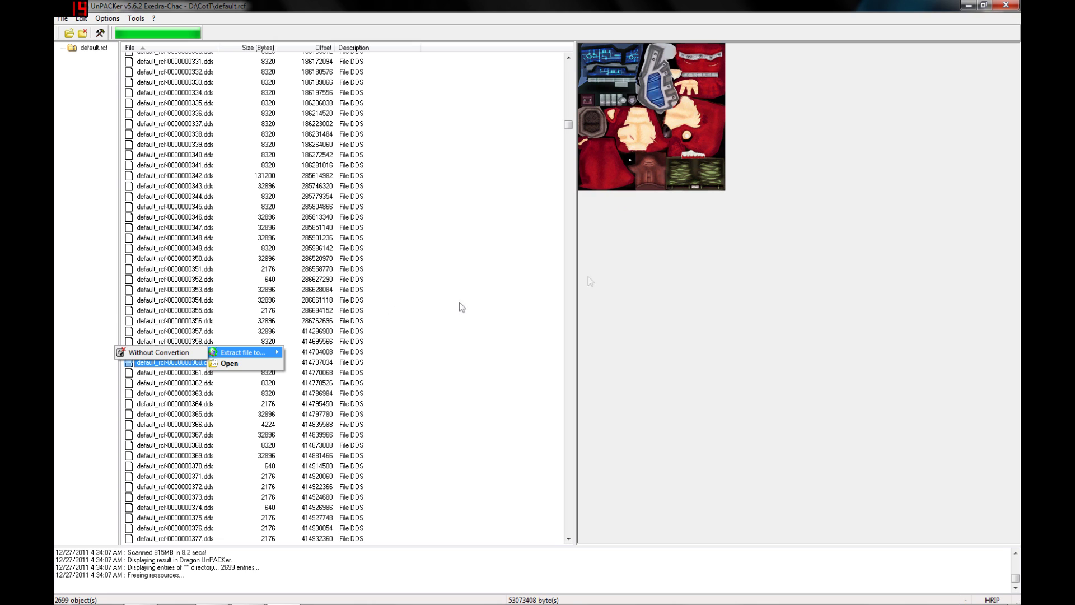
Close Dragon UnPACKer, launch Lucas' P3D Editor and place its window beside the CotT folder window
{"action": "left_click", "coordinate": [1010, 6]}
{"action": "double_click", "coordinate": [688, 320]}
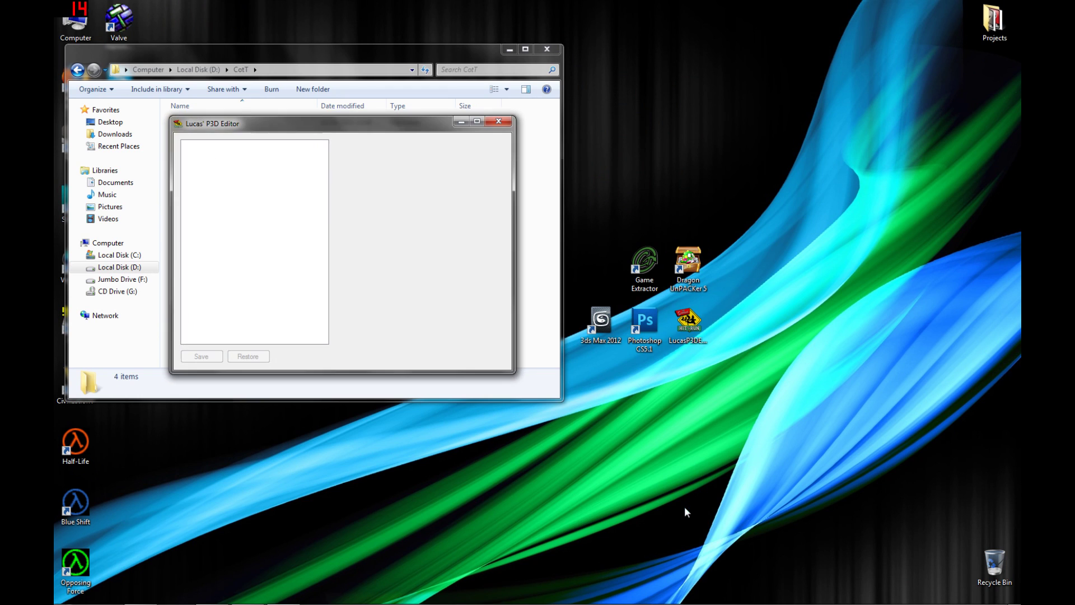
{"action": "left_click_drag", "start_coordinate": [353, 126], "coordinate": [754, 179]}
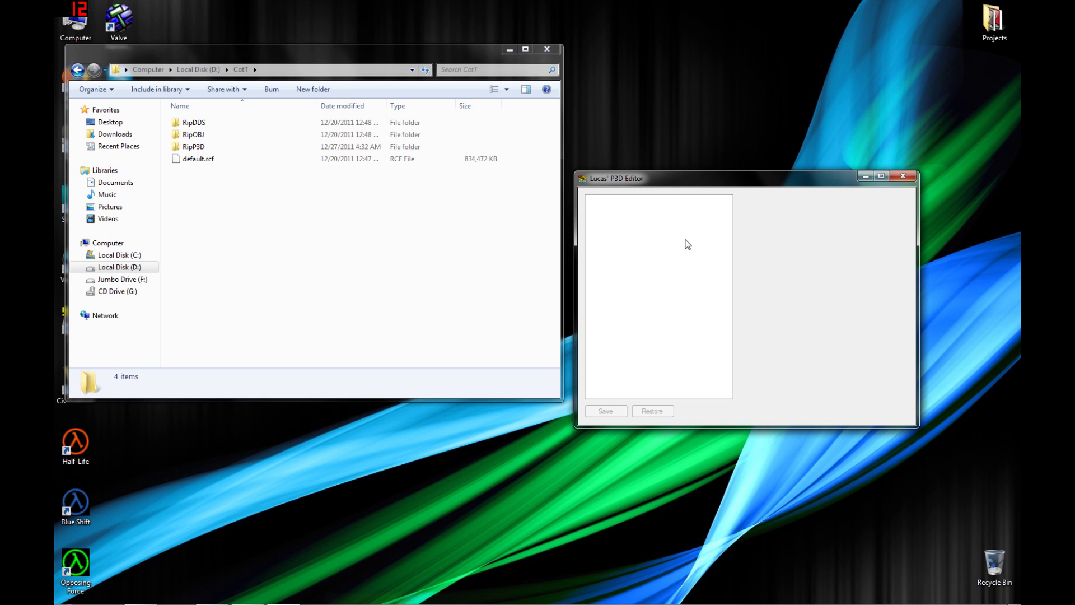
{"action": "left_click_drag", "start_coordinate": [690, 179], "coordinate": [691, 116]}
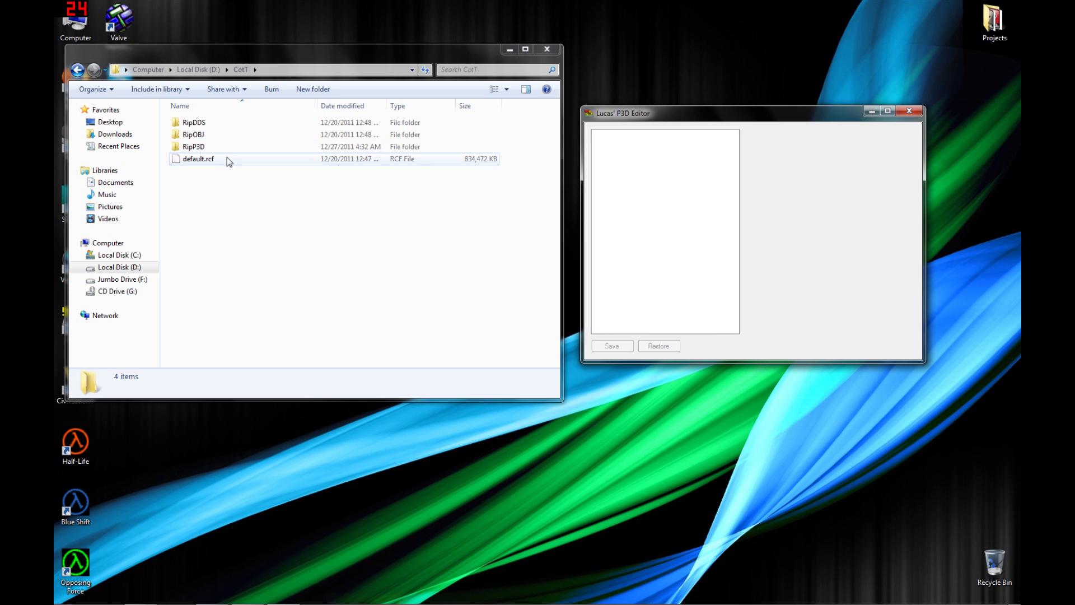
Open the L5_E3 folder inside RipP3D\package and load 9c27ff01.p3d into Lucas' P3D Editor
{"action": "double_click", "coordinate": [210, 146]}
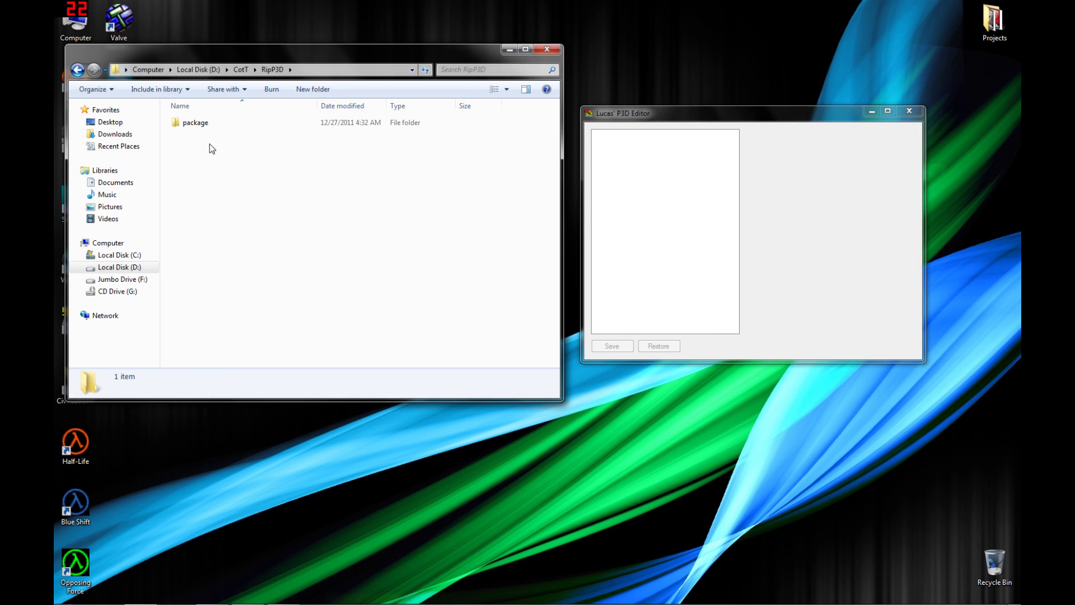
{"action": "double_click", "coordinate": [206, 124]}
{"action": "mouse_move", "coordinate": [555, 115]}
{"action": "left_mouse_down"}
{"action": "mouse_move", "coordinate": [556, 157]}
{"action": "mouse_move", "coordinate": [565, 121]}
{"action": "left_mouse_up"}
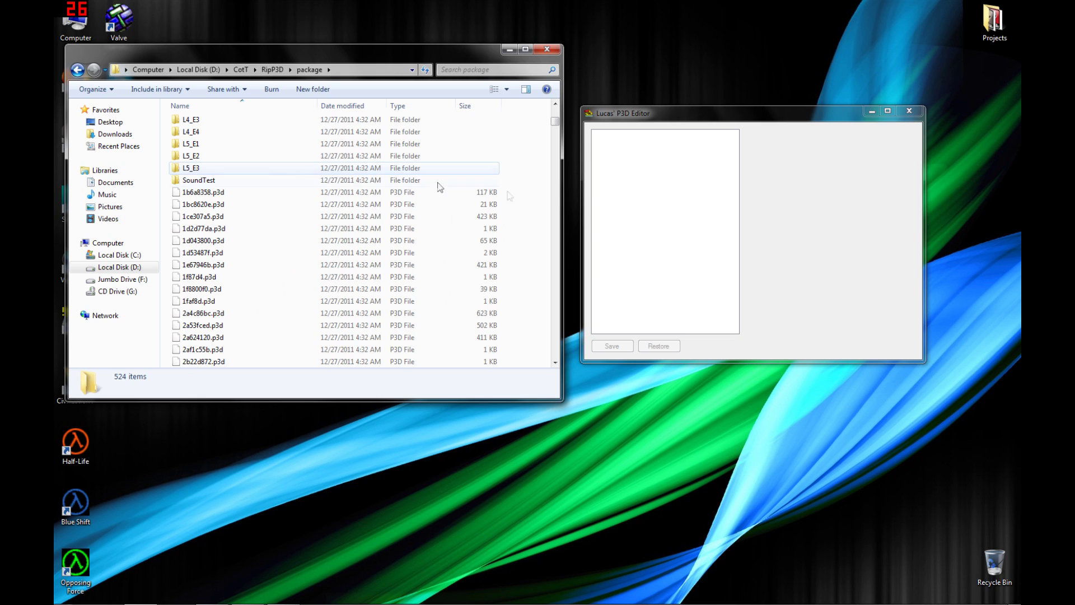
{"action": "double_click", "coordinate": [209, 169]}
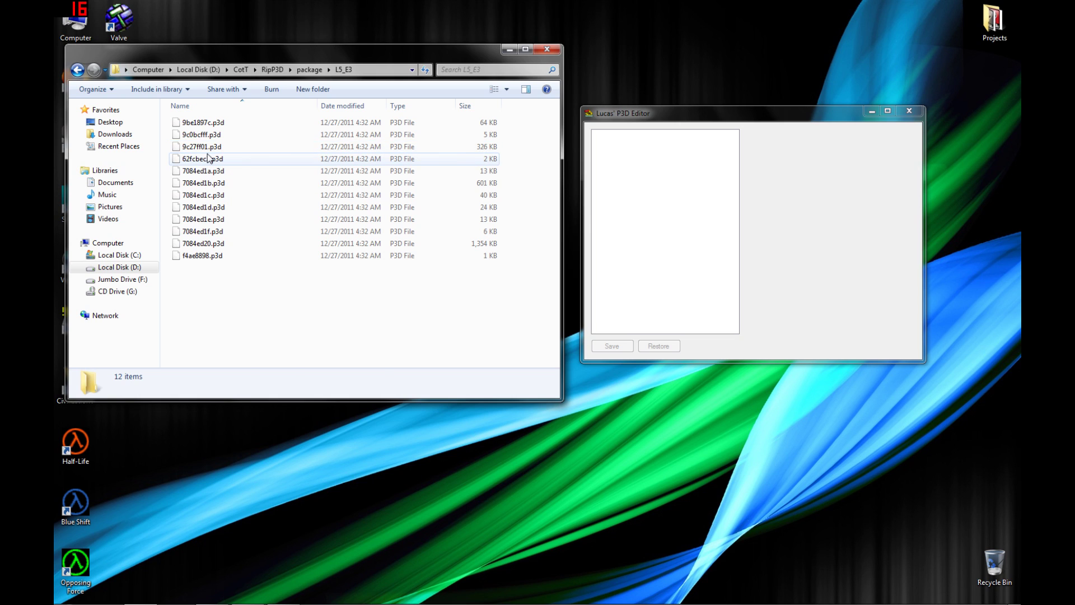
{"action": "left_click", "coordinate": [185, 147]}
{"action": "left_click_drag", "start_coordinate": [186, 152], "coordinate": [666, 199]}
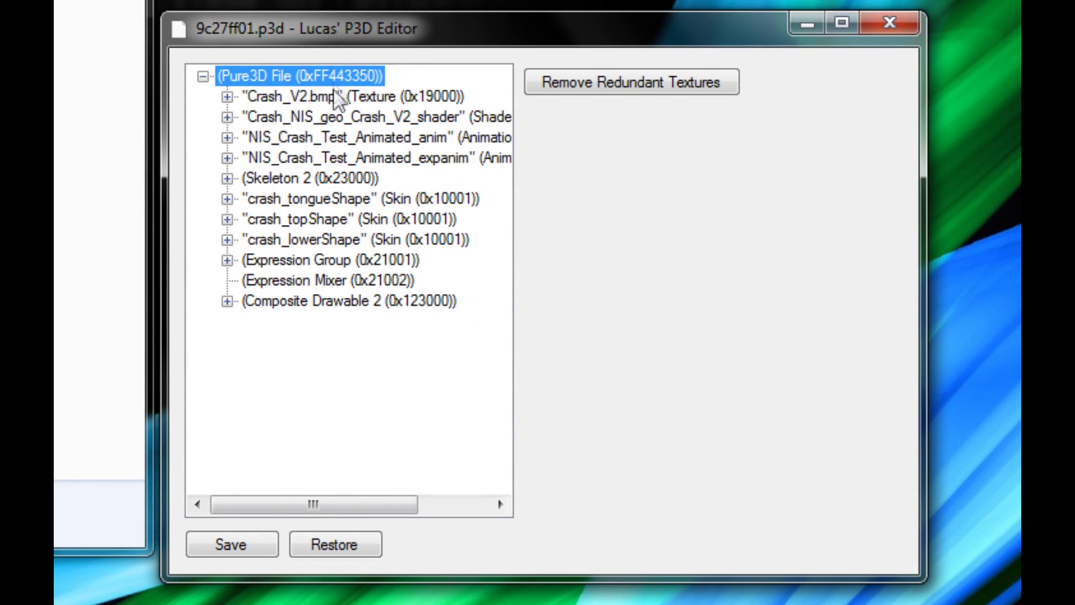
Export the Crash_V2.bmp texture to the desktop as Crash_V2_bmp.png
{"action": "left_click", "coordinate": [336, 98]}
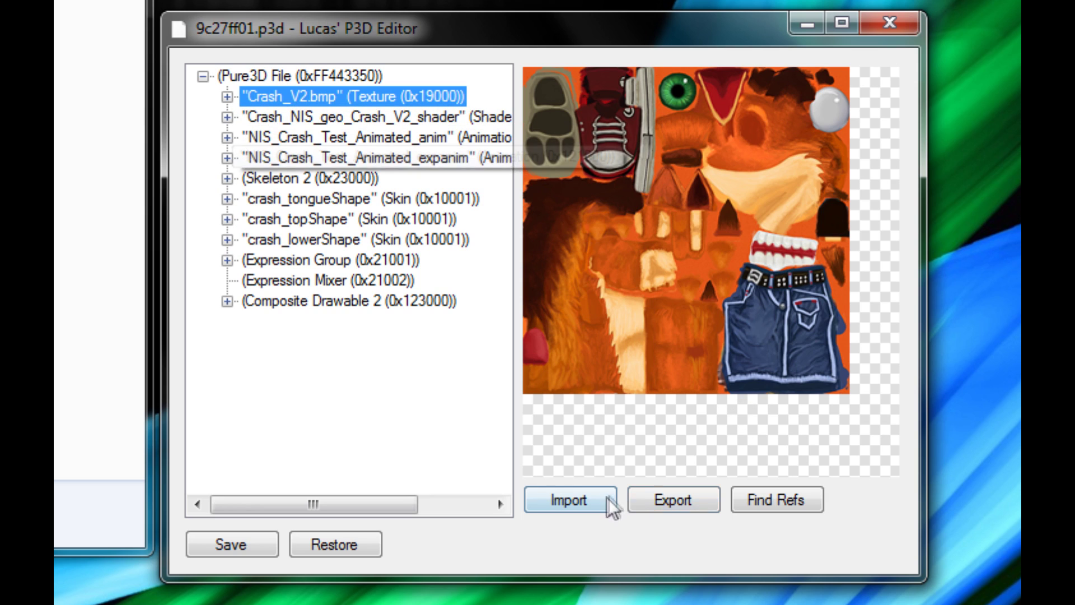
{"action": "left_click", "coordinate": [649, 504]}
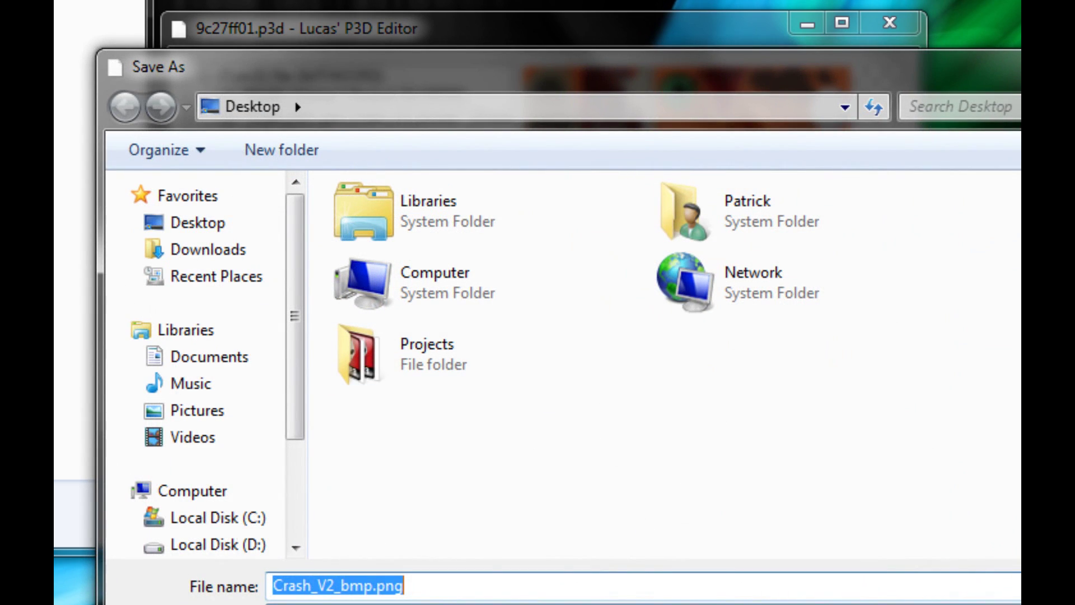
{"action": "key", "text": "Return"}
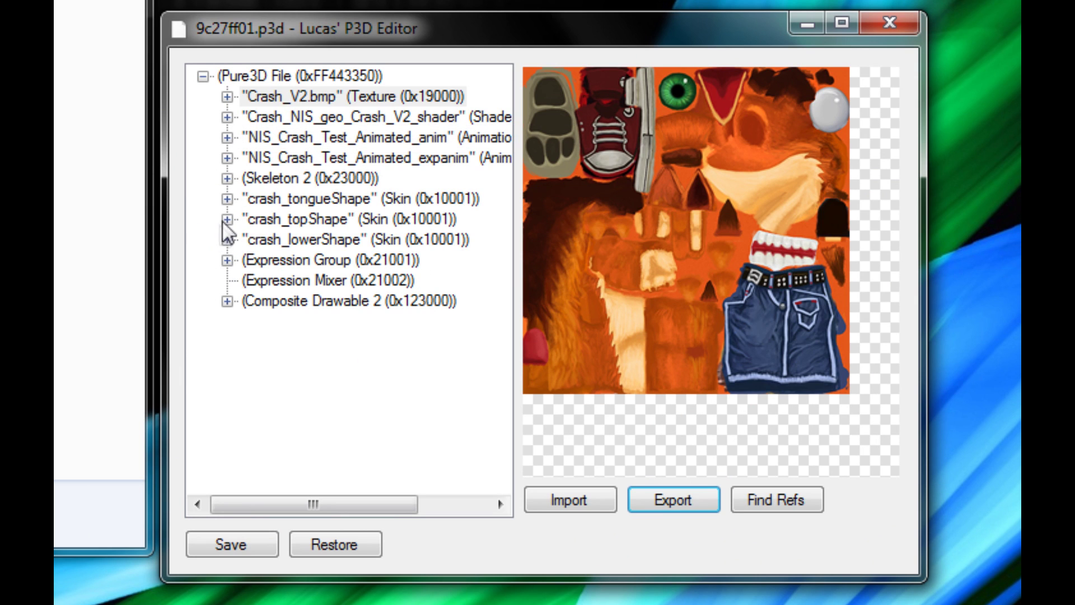
Export the crash_topShape skin to the desktop as crash_topShape.obj and select the exported OBJ file there
{"action": "left_click", "coordinate": [274, 220]}
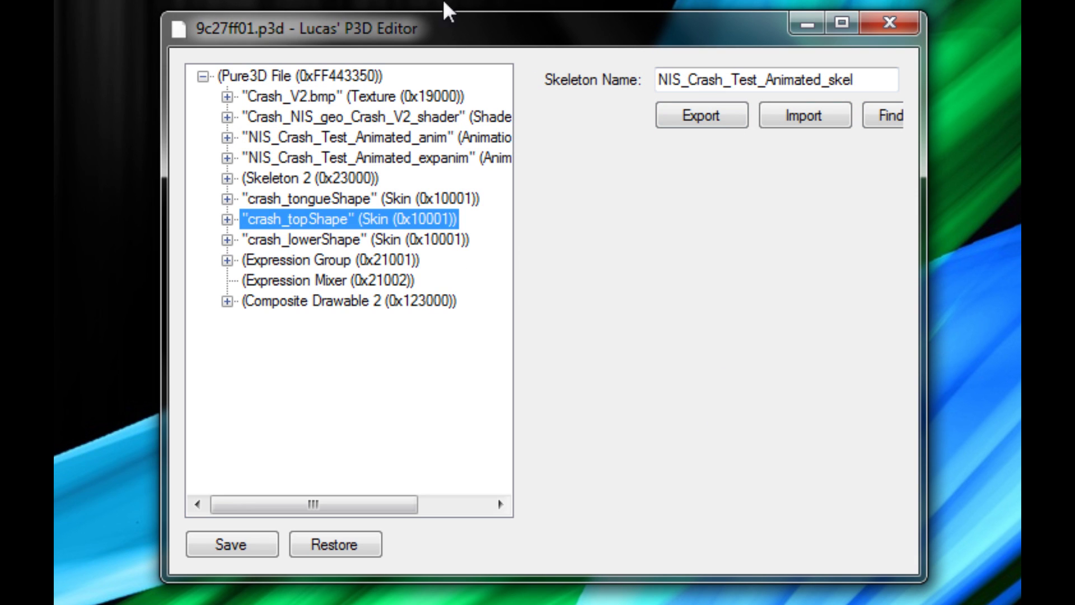
{"action": "left_click", "coordinate": [721, 116]}
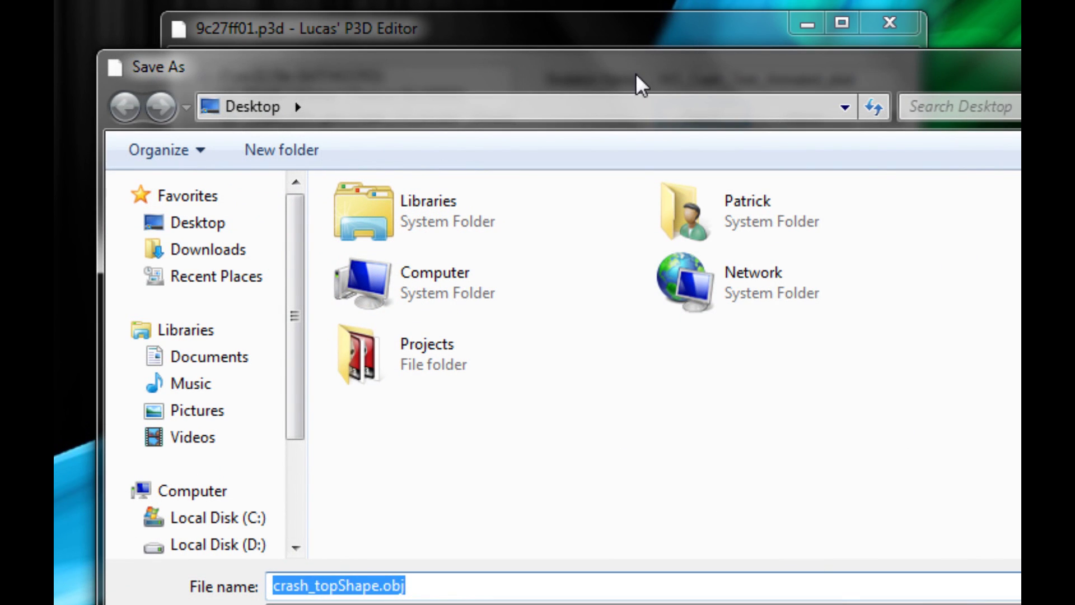
{"action": "left_click_drag", "start_coordinate": [636, 84], "coordinate": [593, 422]}
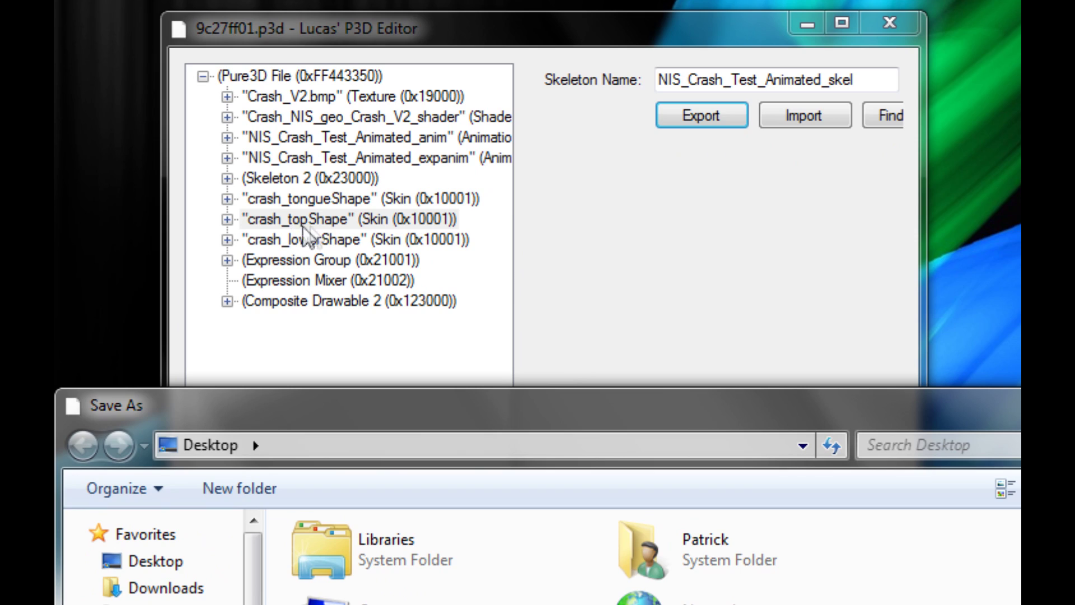
{"action": "left_click_drag", "start_coordinate": [463, 413], "coordinate": [196, 0]}
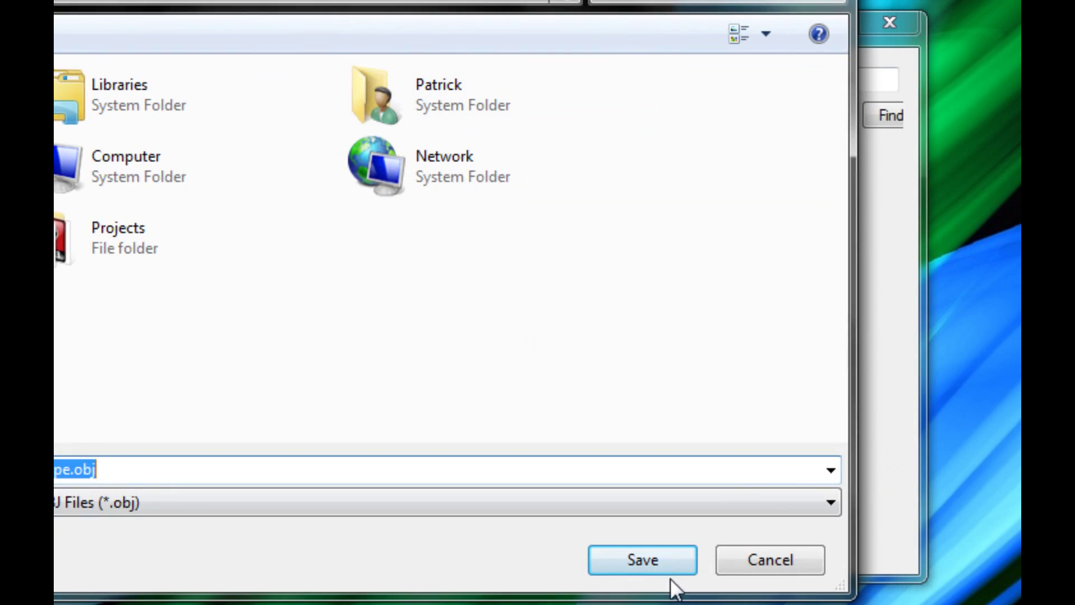
{"action": "left_click", "coordinate": [663, 566]}
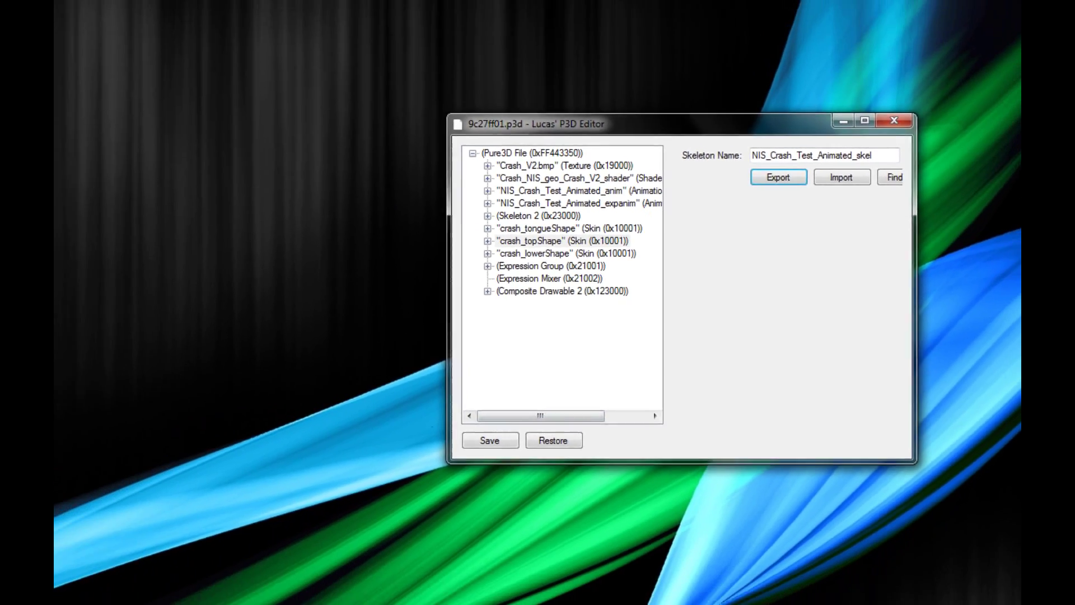
{"action": "left_click", "coordinate": [118, 267]}
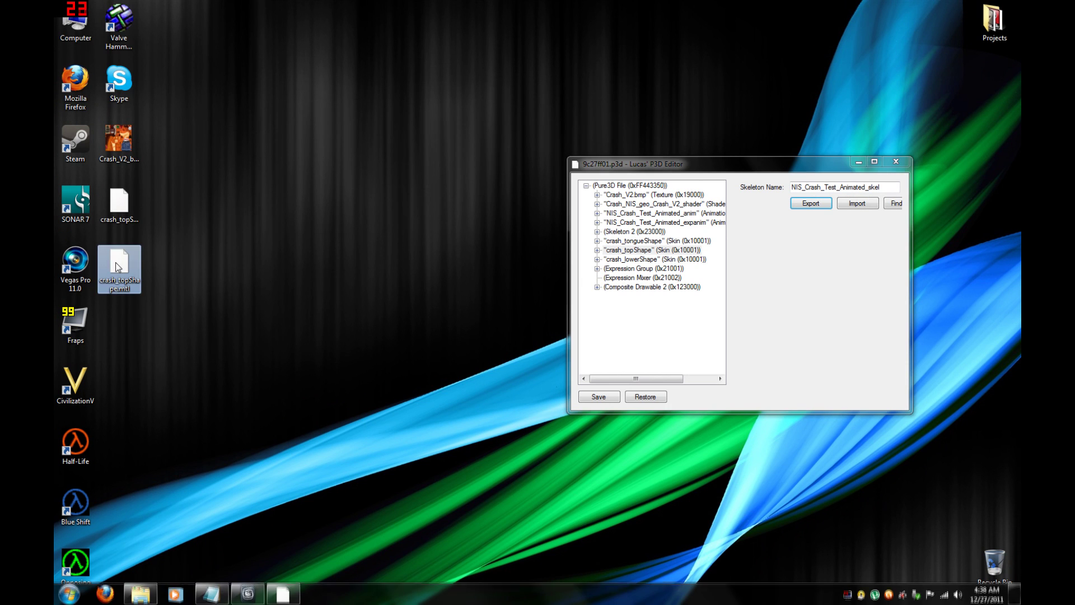
{"action": "left_click", "coordinate": [118, 202]}
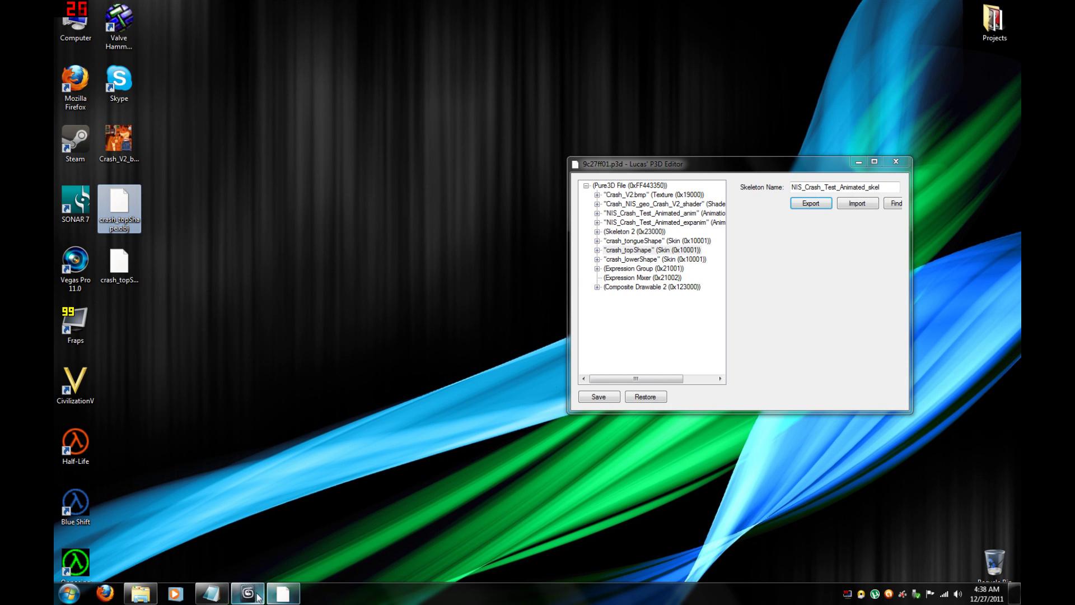
Switch to 3ds Max and import the exported crash_topShape.obj with the default OBJ import options
{"action": "left_click", "coordinate": [248, 593]}
{"action": "left_click", "coordinate": [66, 10]}
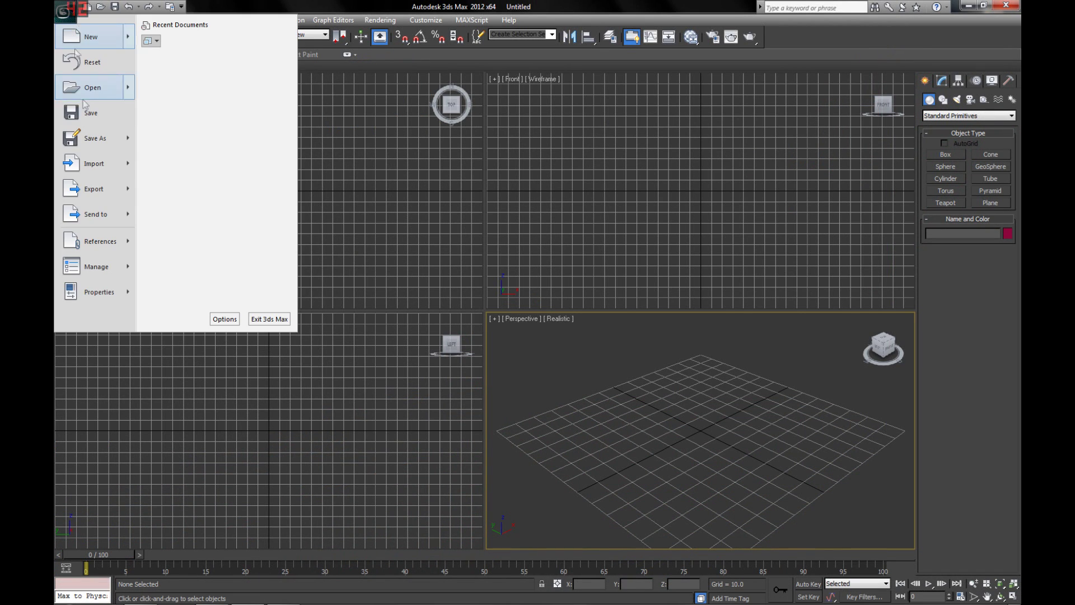
{"action": "left_click", "coordinate": [95, 163]}
{"action": "double_click", "coordinate": [123, 202]}
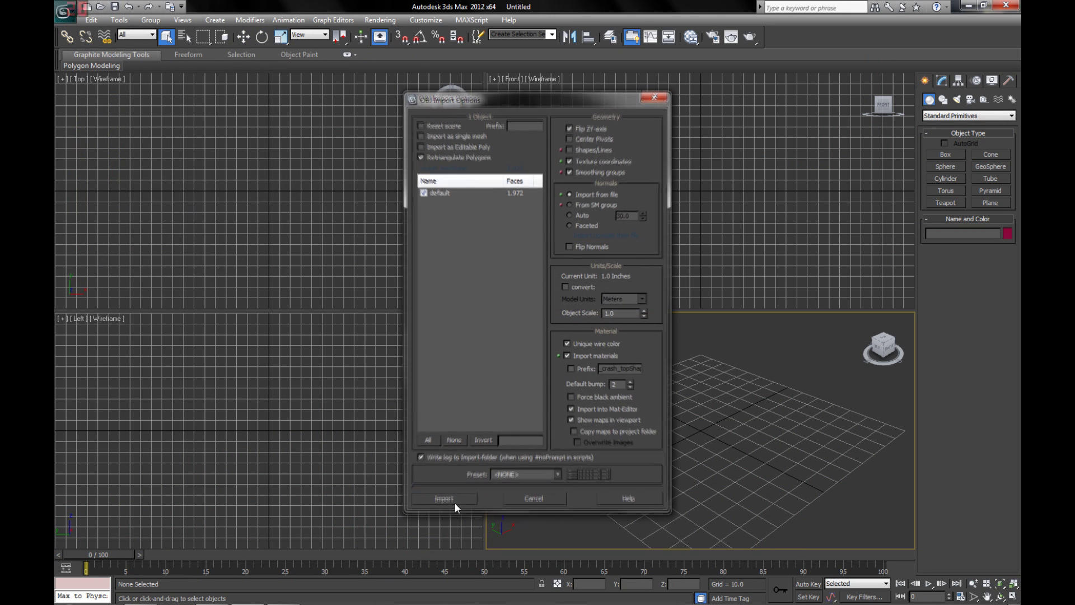
{"action": "left_click", "coordinate": [455, 500]}
Examine the imported head model from several angles in the Perspective view, including with the viewport maximized
{"action": "left_click", "coordinate": [1000, 596]}
{"action": "left_click_drag", "start_coordinate": [795, 476], "coordinate": [852, 494]}
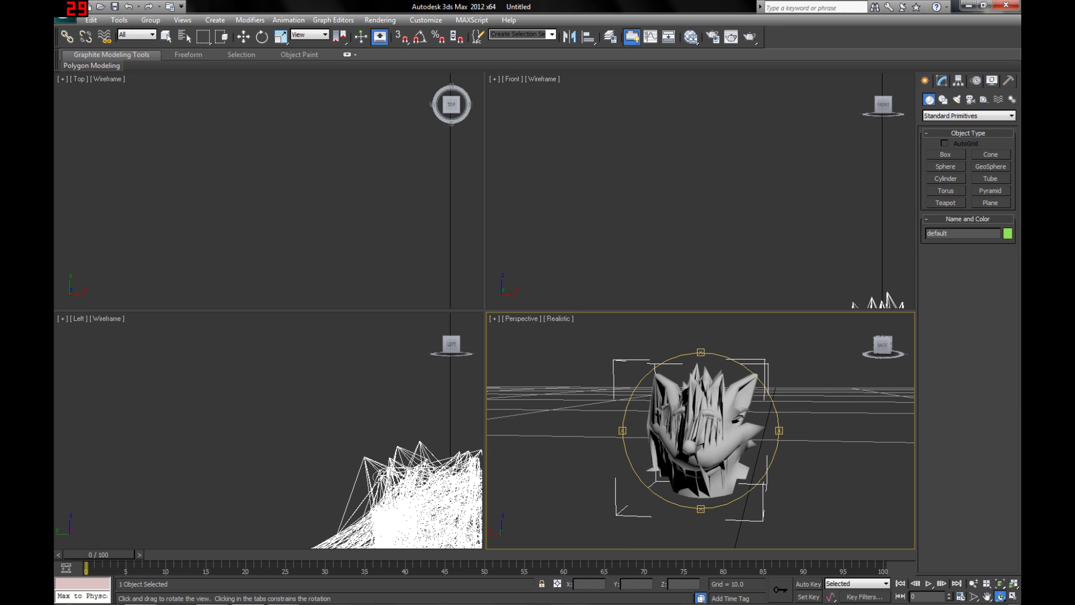
{"action": "left_click_drag", "start_coordinate": [681, 407], "coordinate": [565, 414]}
{"action": "left_click_drag", "start_coordinate": [673, 374], "coordinate": [784, 378]}
{"action": "mouse_move", "coordinate": [710, 409]}
{"action": "left_mouse_down"}
{"action": "mouse_move", "coordinate": [737, 400]}
{"action": "mouse_move", "coordinate": [718, 406]}
{"action": "left_mouse_up"}
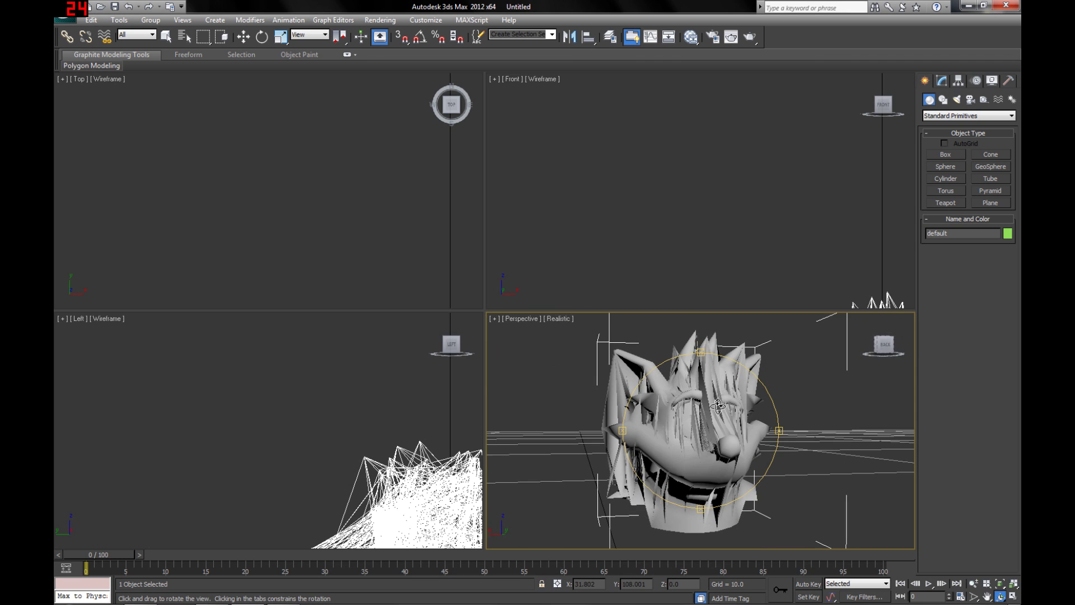
{"action": "left_click", "coordinate": [1014, 596]}
{"action": "left_click_drag", "start_coordinate": [426, 308], "coordinate": [532, 290]}
{"action": "scroll", "coordinate": [484, 310], "scroll_direction": "down", "scroll_amount": 2}
Reset the 3ds Max scene to discard the imported head model
{"action": "left_click", "coordinate": [65, 13]}
{"action": "left_click", "coordinate": [84, 65]}
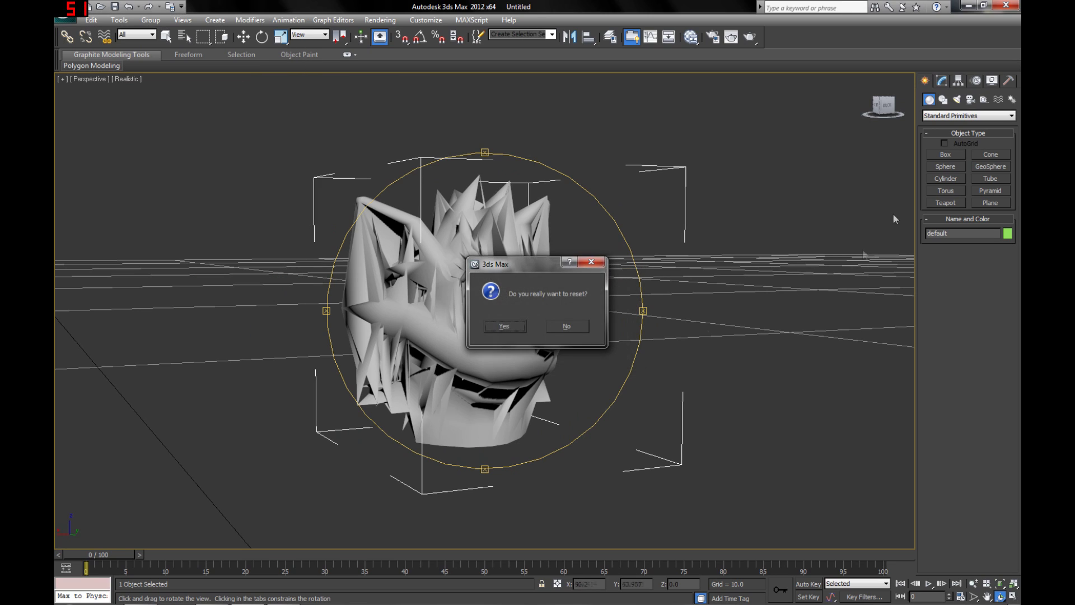
{"action": "left_click", "coordinate": [504, 326]}
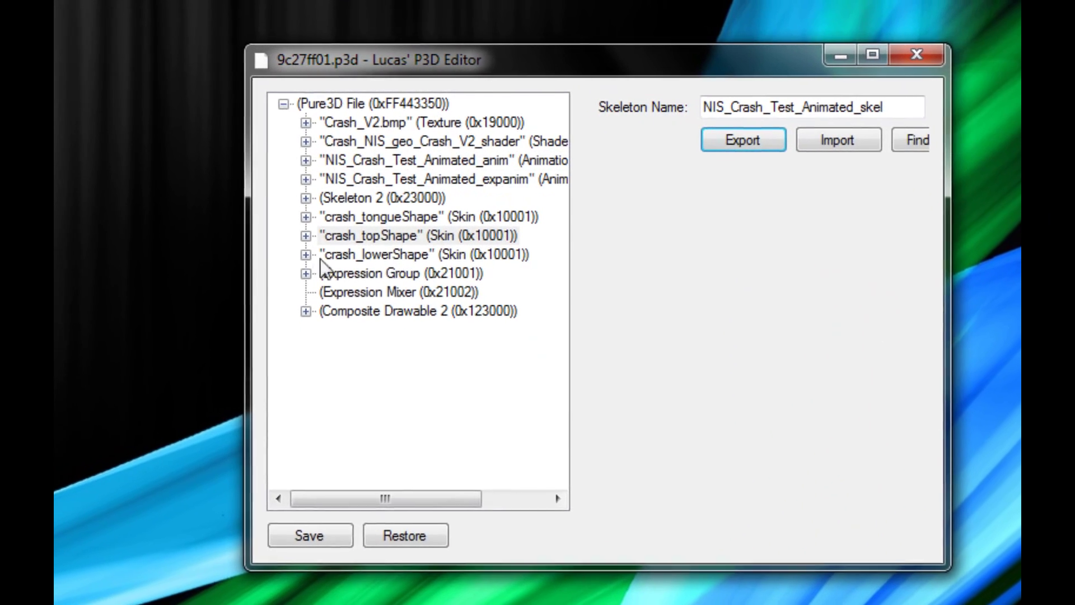
Widen the Lucas' P3D Editor window and expand the Skeleton 2 entry of 9c27ff01.p3d
{"action": "left_click_drag", "start_coordinate": [247, 249], "coordinate": [103, 241]}
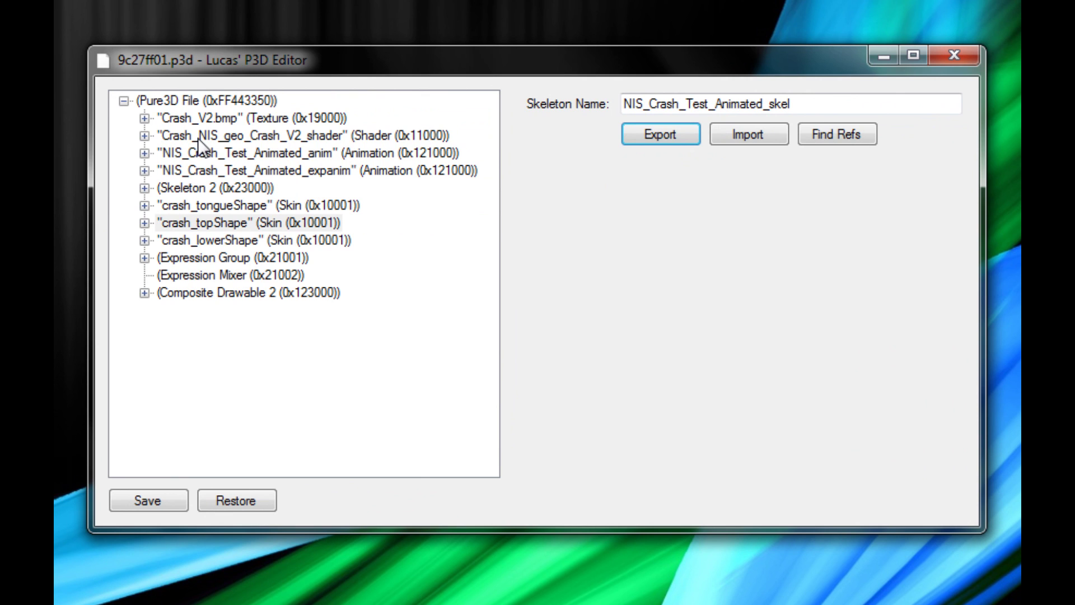
{"action": "left_click", "coordinate": [202, 190]}
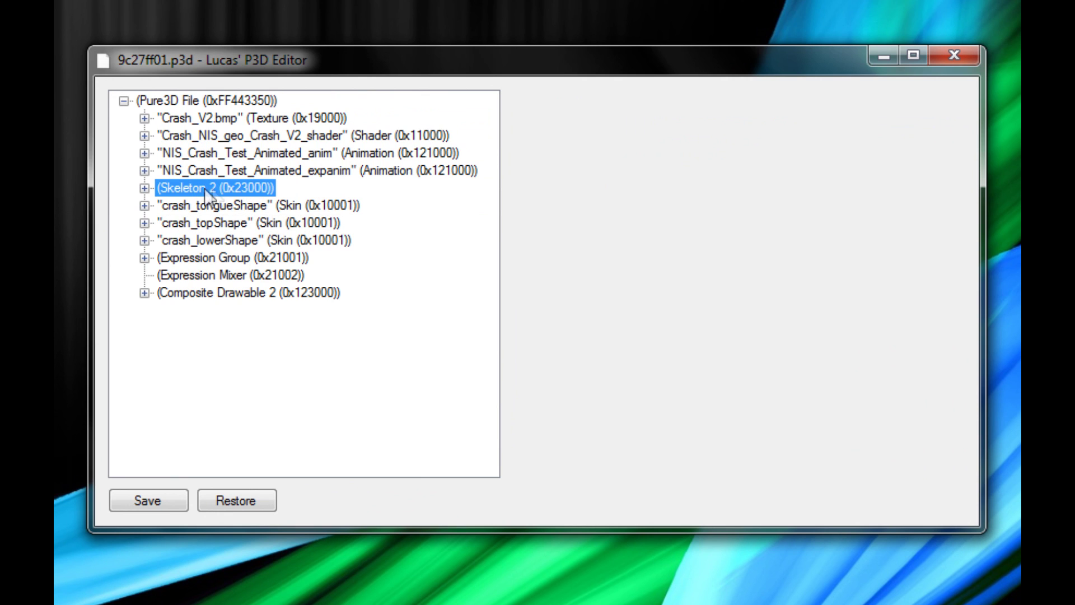
{"action": "left_click", "coordinate": [145, 189]}
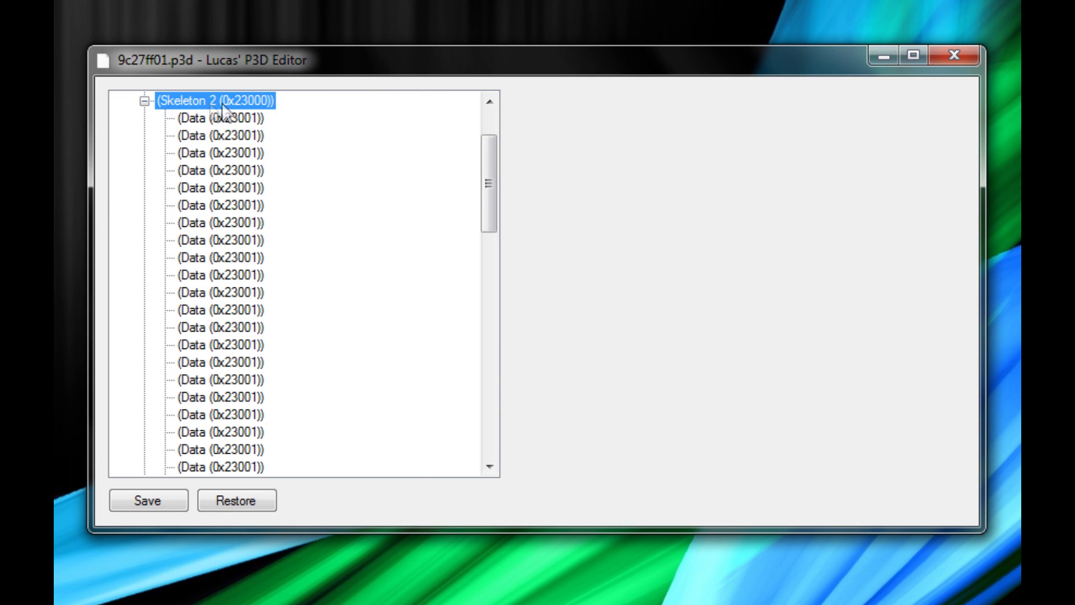
Look through the Data entries of Skeleton 2 and collapse the entry again
{"action": "left_click", "coordinate": [144, 101]}
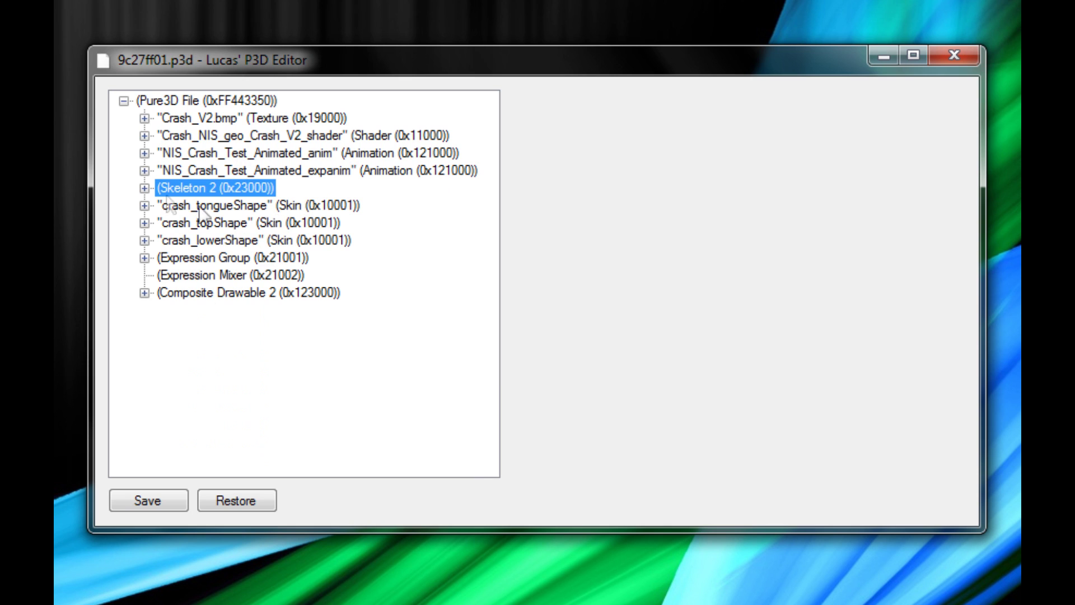
{"action": "left_click", "coordinate": [144, 188]}
{"action": "left_click", "coordinate": [221, 240]}
{"action": "left_click", "coordinate": [241, 325]}
{"action": "left_click", "coordinate": [243, 377]}
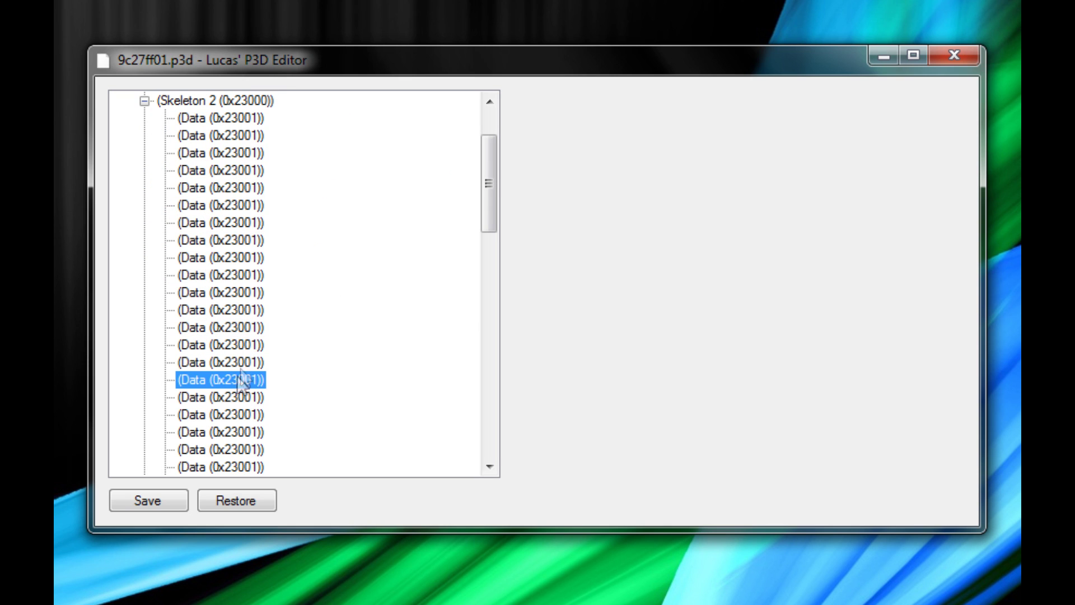
{"action": "left_click", "coordinate": [235, 205]}
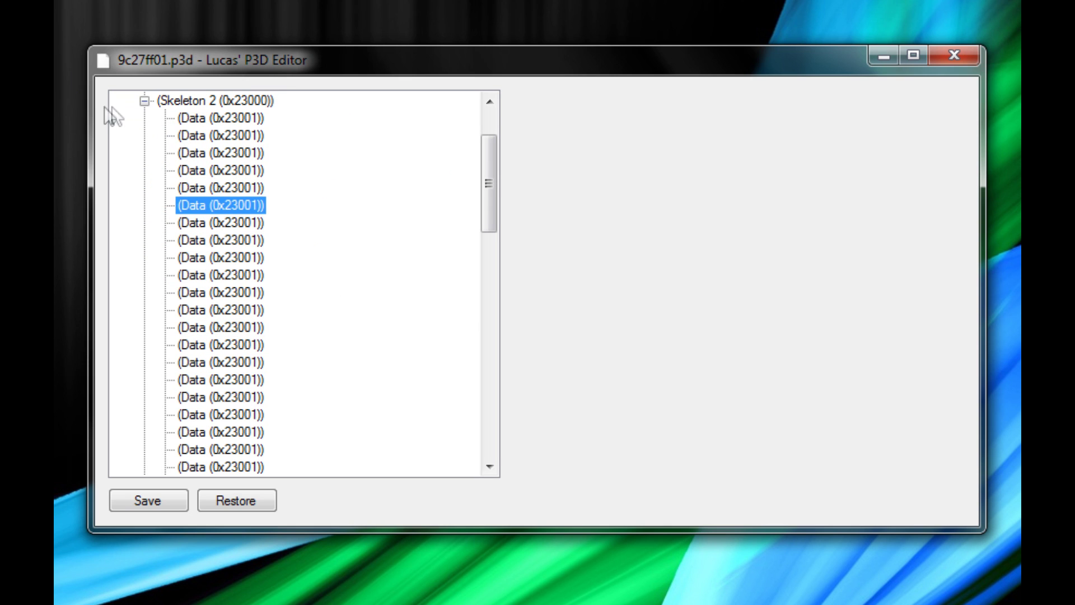
{"action": "left_click", "coordinate": [143, 100]}
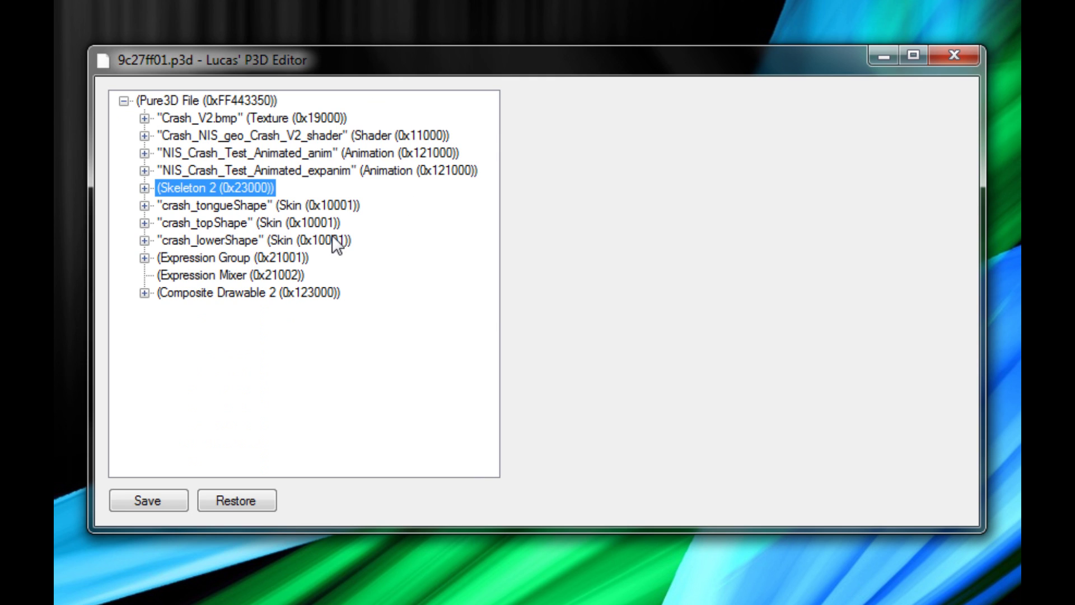
Expand the crash_topShape skin and export its first Primitive Group to the Desktop as a Wavefront OBJ named crash1
{"action": "left_click", "coordinate": [144, 222]}
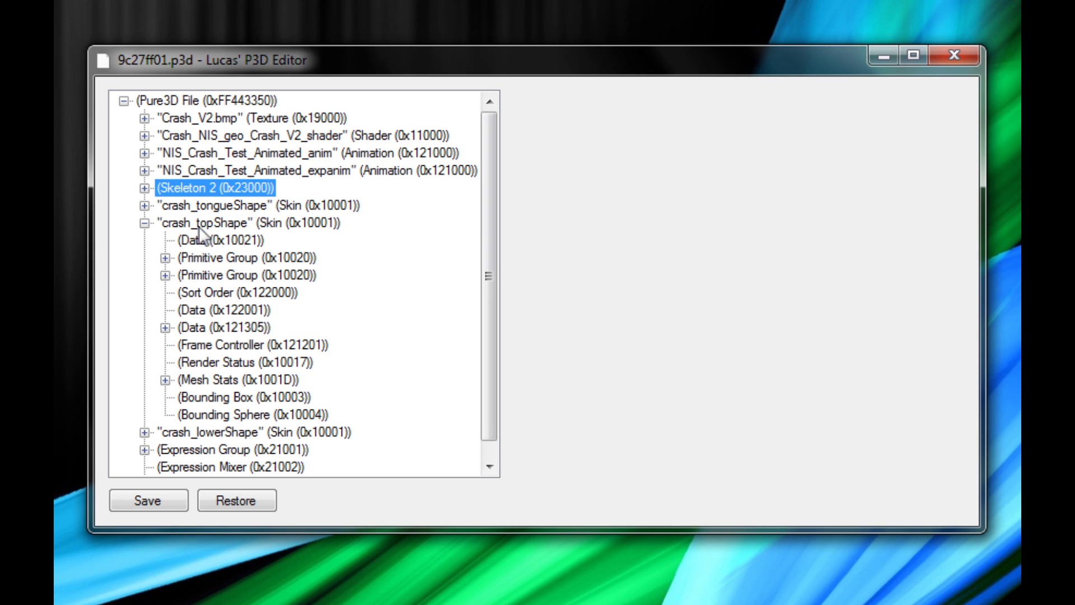
{"action": "left_click", "coordinate": [302, 227]}
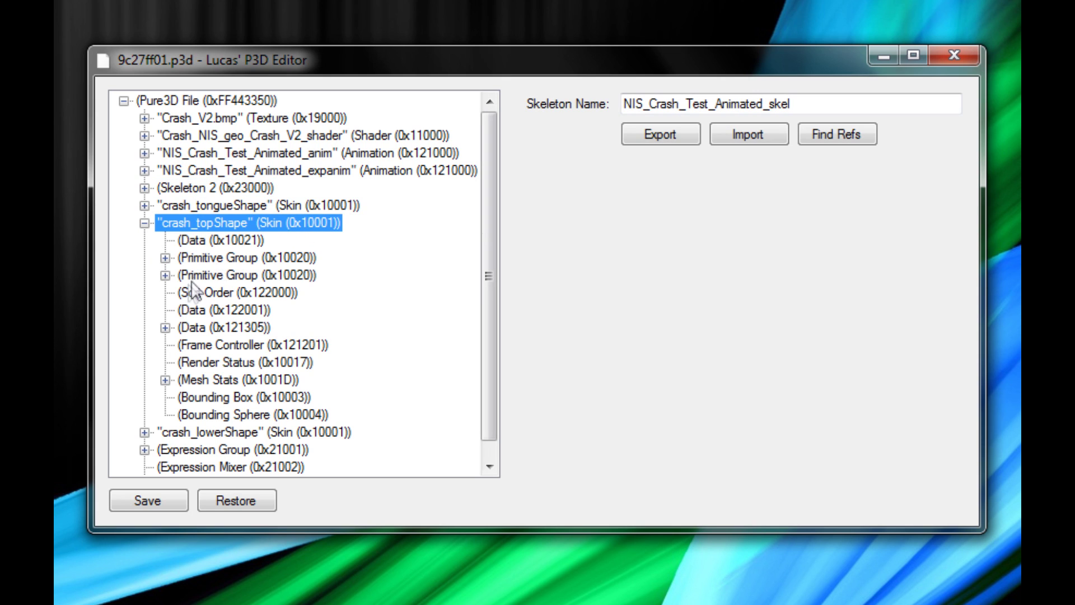
{"action": "left_click", "coordinate": [218, 258]}
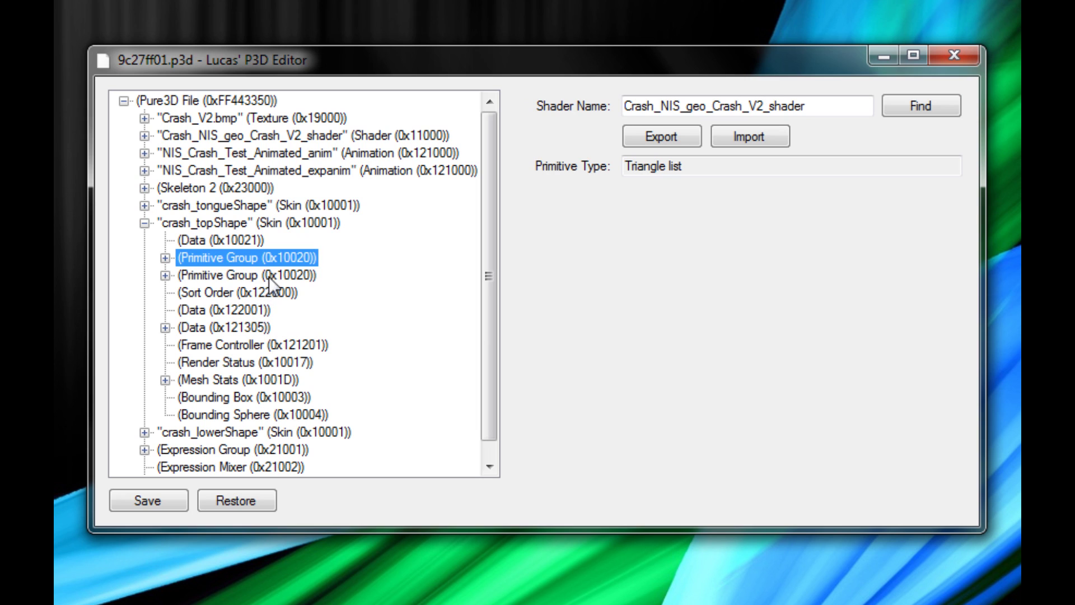
{"action": "key", "text": "Down"}
{"action": "key", "text": "Up"}
{"action": "key", "text": "Down"}
{"action": "key", "text": "Up"}
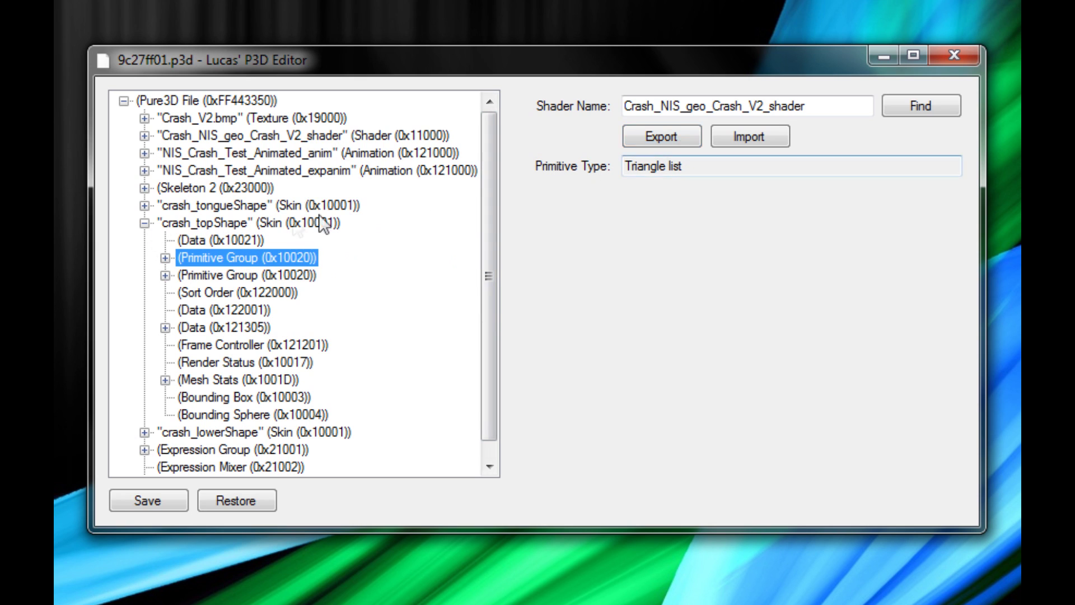
{"action": "left_click", "coordinate": [664, 138]}
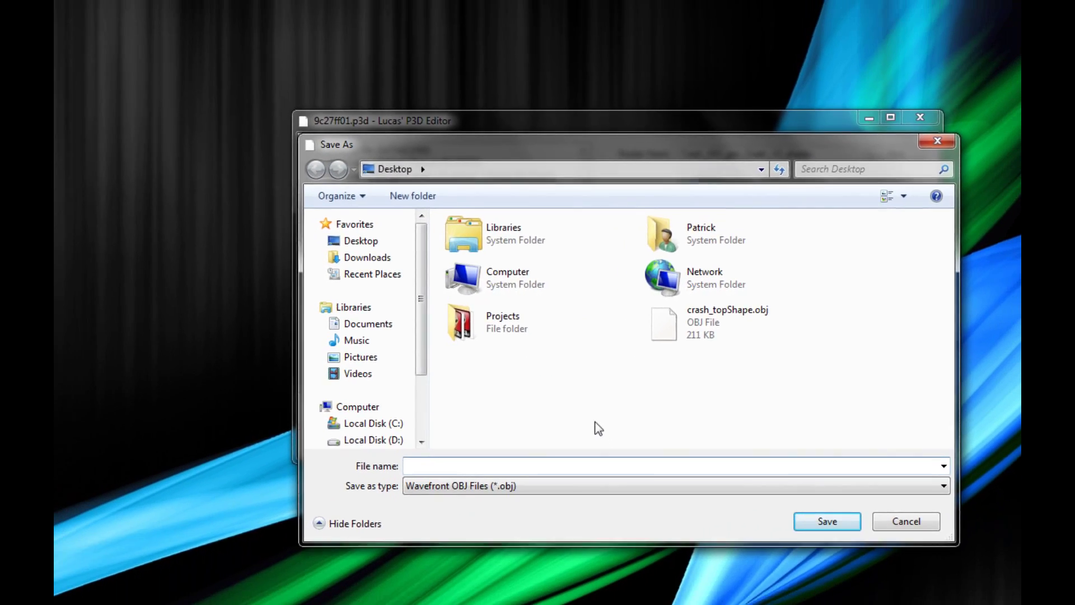
{"action": "type", "text": "crash1"}
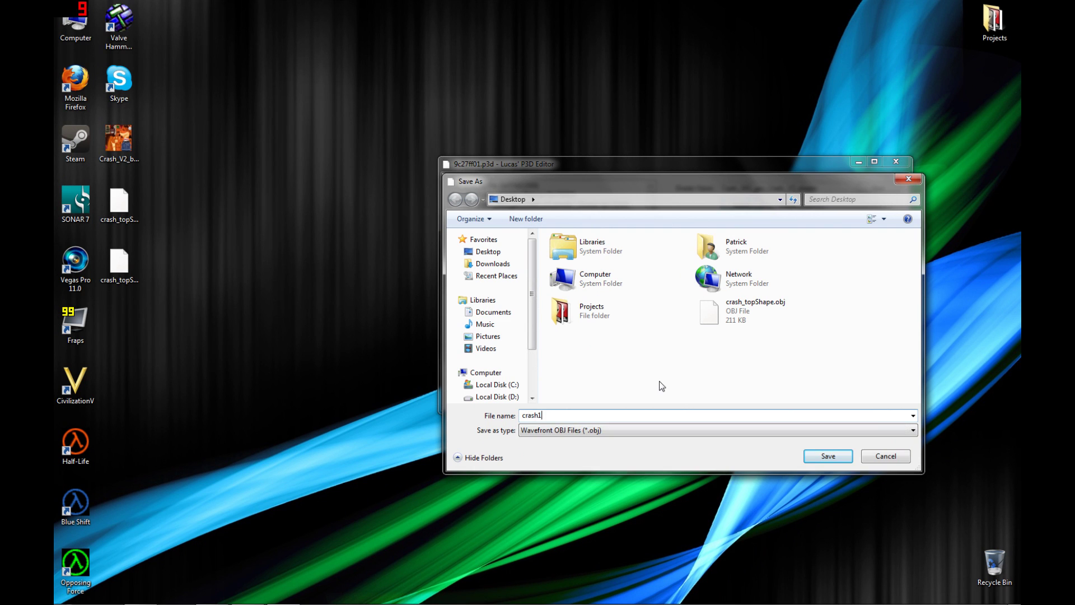
{"action": "key", "text": "Return"}
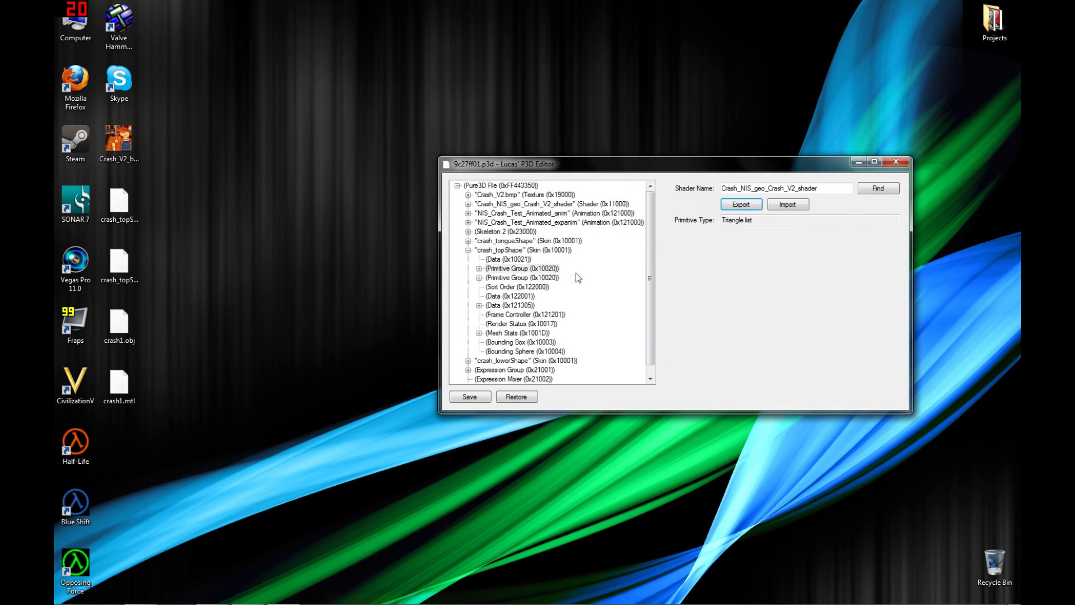
Export the second Primitive Group of crash_topShape to the Desktop as a Wavefront OBJ named crash2
{"action": "left_click", "coordinate": [542, 278]}
{"action": "left_click", "coordinate": [747, 207]}
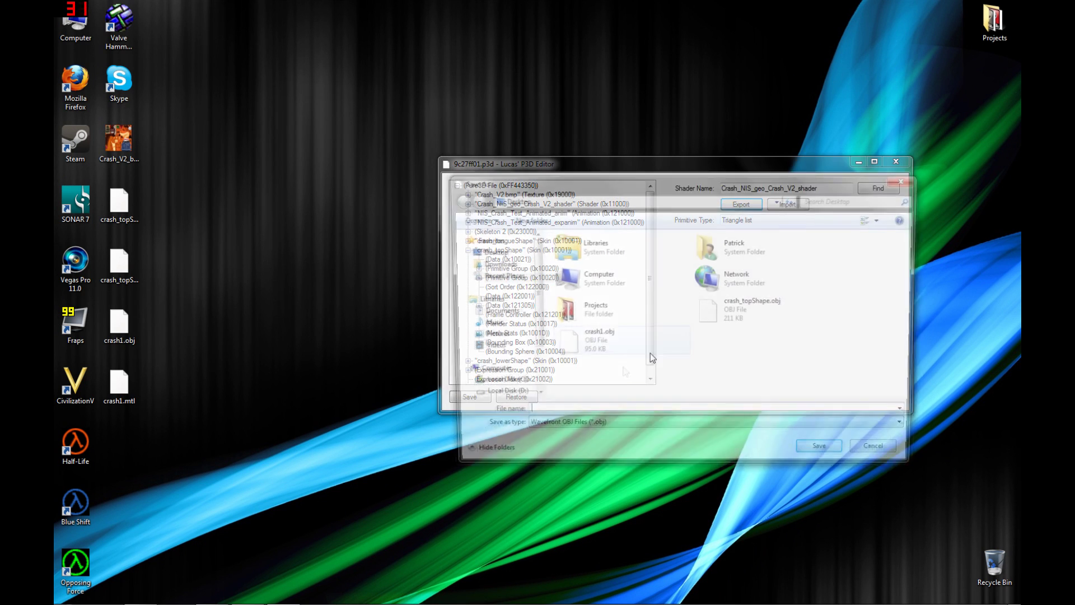
{"action": "type", "text": "crash2"}
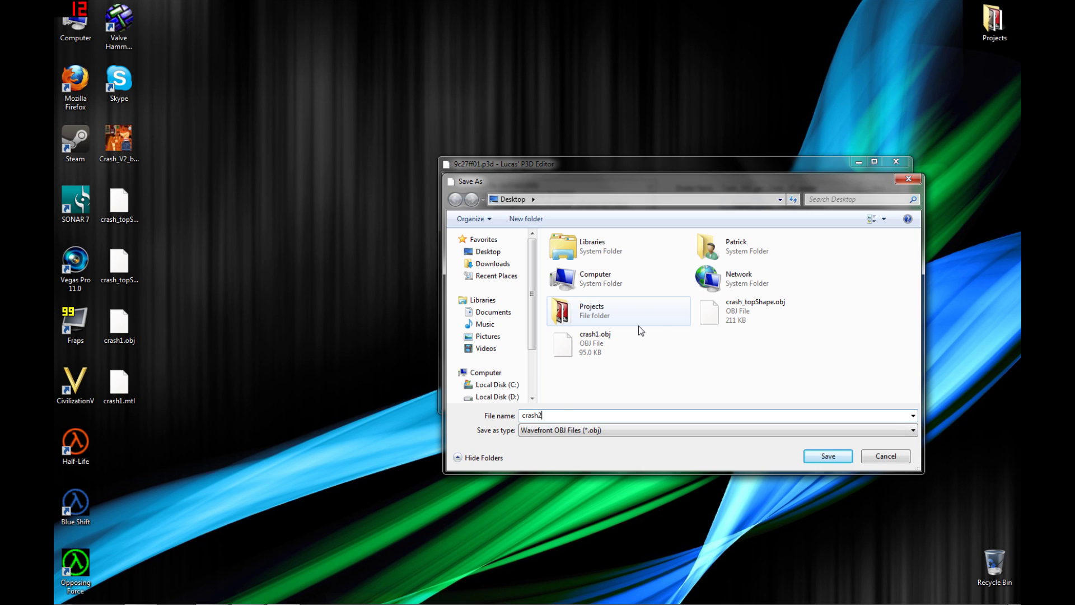
{"action": "key", "text": "Return"}
Collapse crash_topShape and export the Primitive Group of the crash_lowerShape skin to the Desktop as a Wavefront OBJ named crash3
{"action": "left_click", "coordinate": [468, 250]}
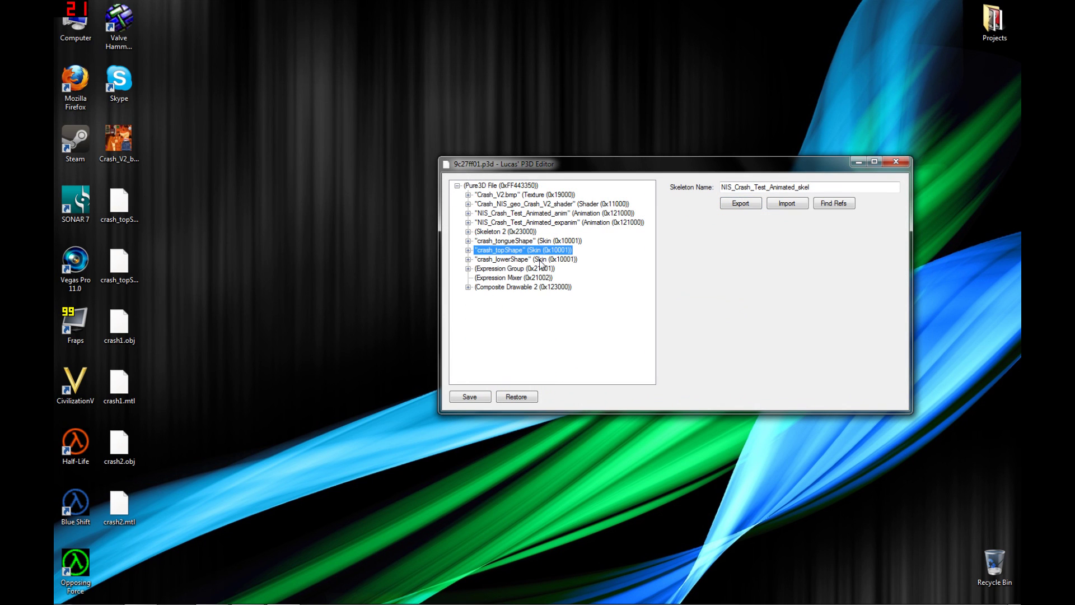
{"action": "left_click", "coordinate": [468, 259]}
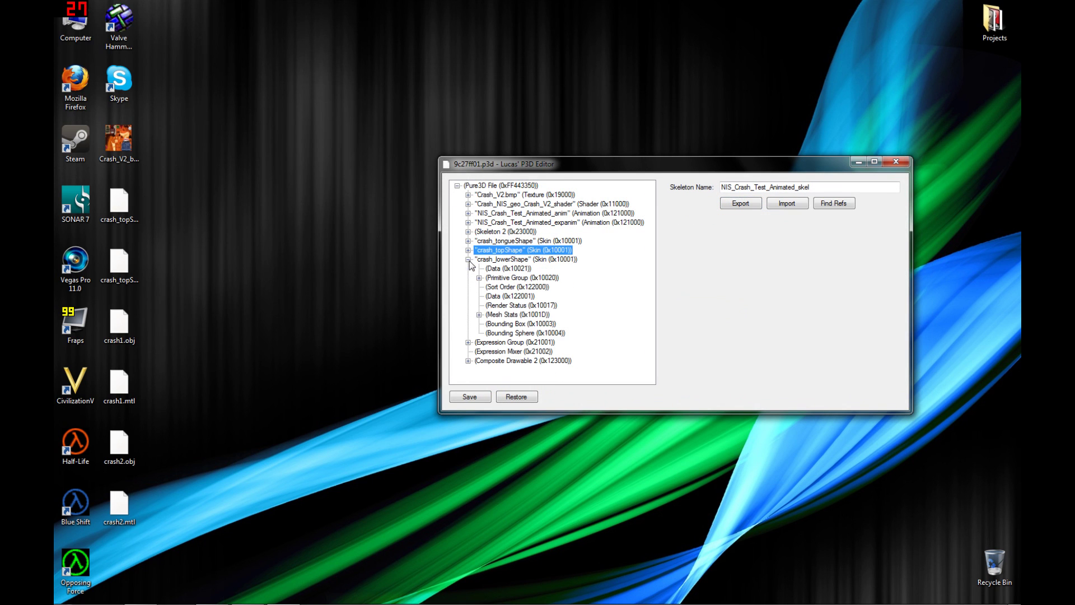
{"action": "left_click", "coordinate": [498, 278]}
{"action": "left_click", "coordinate": [756, 206]}
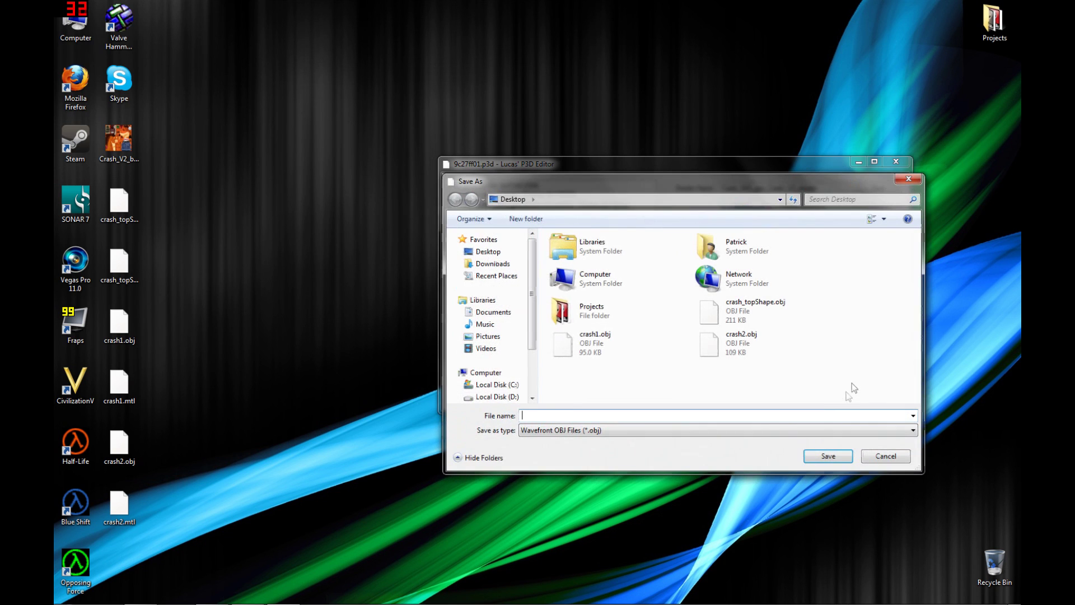
{"action": "type", "text": "crash3"}
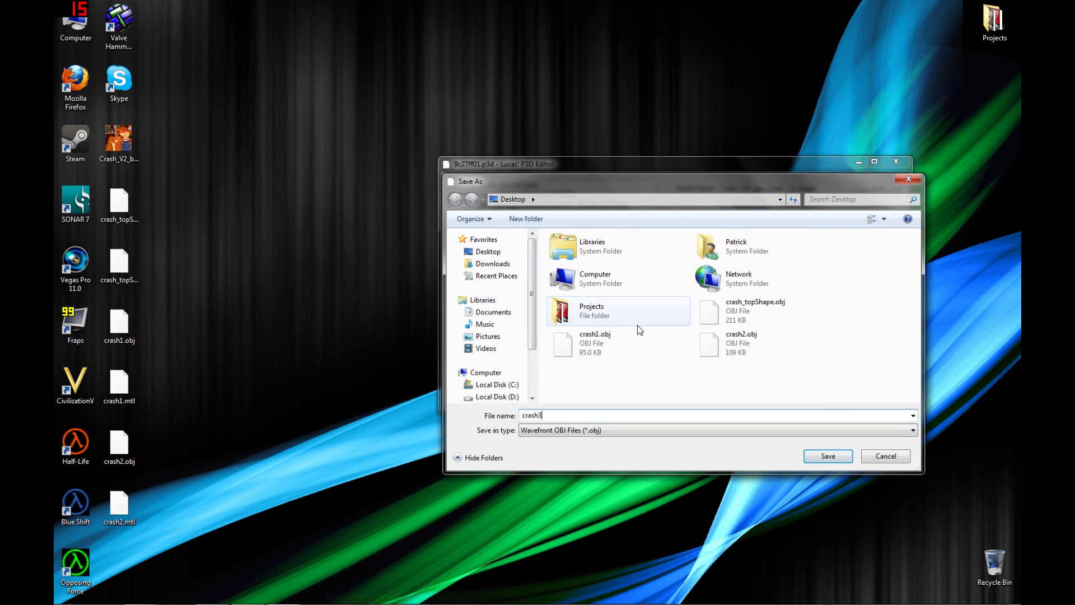
{"action": "key", "text": "Return"}
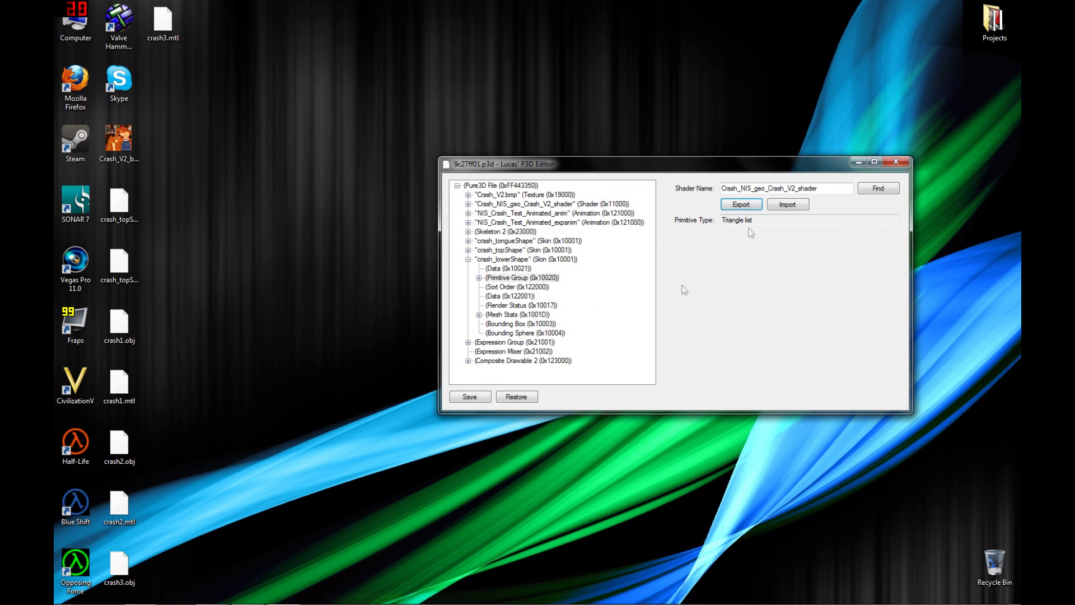
Switch to 3ds Max and import crash1.obj from the Desktop with the default OBJ import options
{"action": "key", "text": "super+d"}
{"action": "left_click", "coordinate": [242, 591]}
{"action": "left_click", "coordinate": [66, 10]}
{"action": "left_click", "coordinate": [120, 161]}
{"action": "scroll", "coordinate": [291, 136], "scroll_direction": "down", "scroll_amount": 3}
{"action": "double_click", "coordinate": [112, 161]}
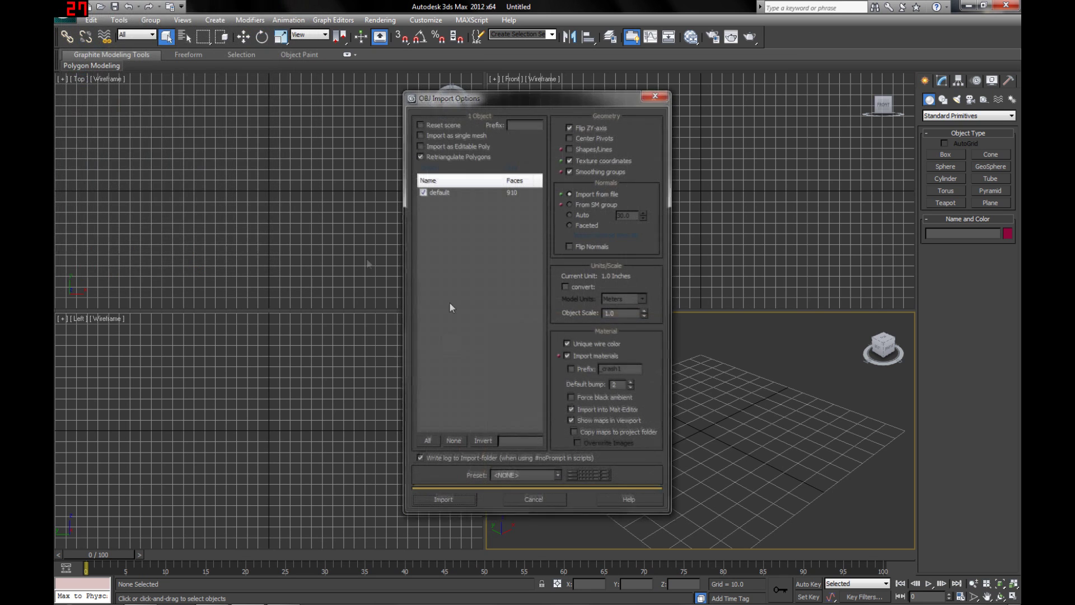
{"action": "left_click", "coordinate": [449, 497]}
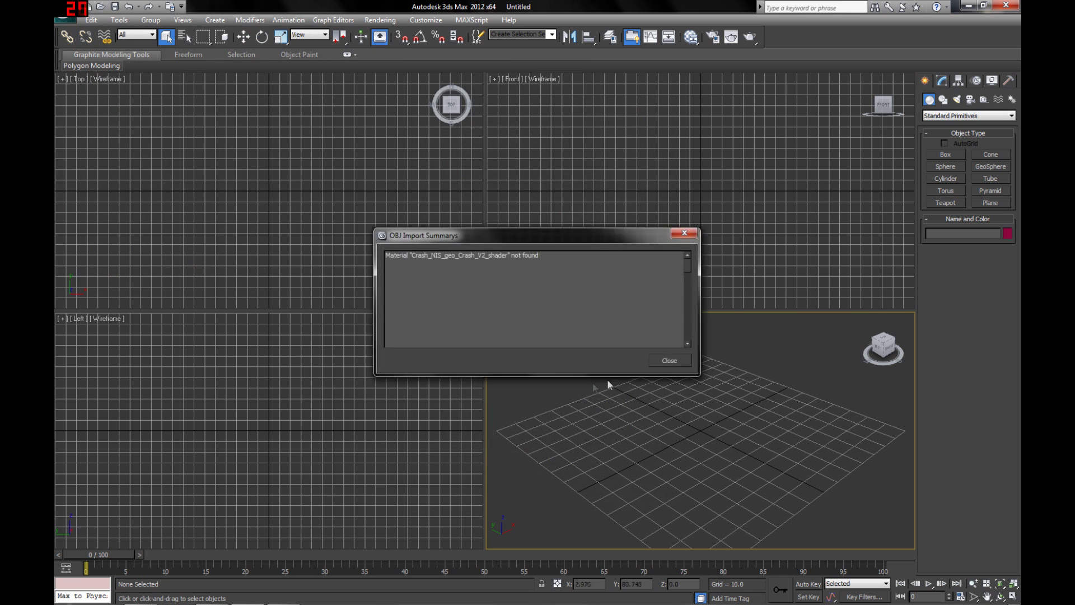
{"action": "left_click", "coordinate": [661, 362]}
{"action": "left_click", "coordinate": [998, 595]}
{"action": "left_click_drag", "start_coordinate": [700, 425], "coordinate": [654, 433]}
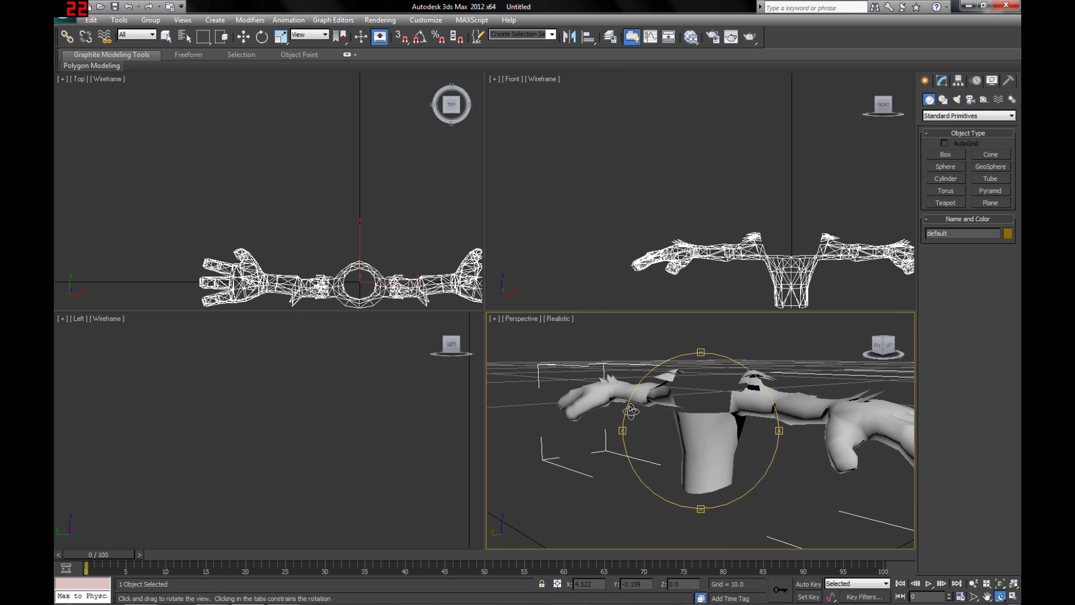
Import crash2.obj into the same scene with the default OBJ import options
{"action": "left_click", "coordinate": [65, 22]}
{"action": "left_click", "coordinate": [93, 227]}
{"action": "scroll", "coordinate": [303, 163], "scroll_direction": "down", "scroll_amount": 1}
{"action": "scroll", "coordinate": [302, 162], "scroll_direction": "down", "scroll_amount": 1}
{"action": "double_click", "coordinate": [112, 187]}
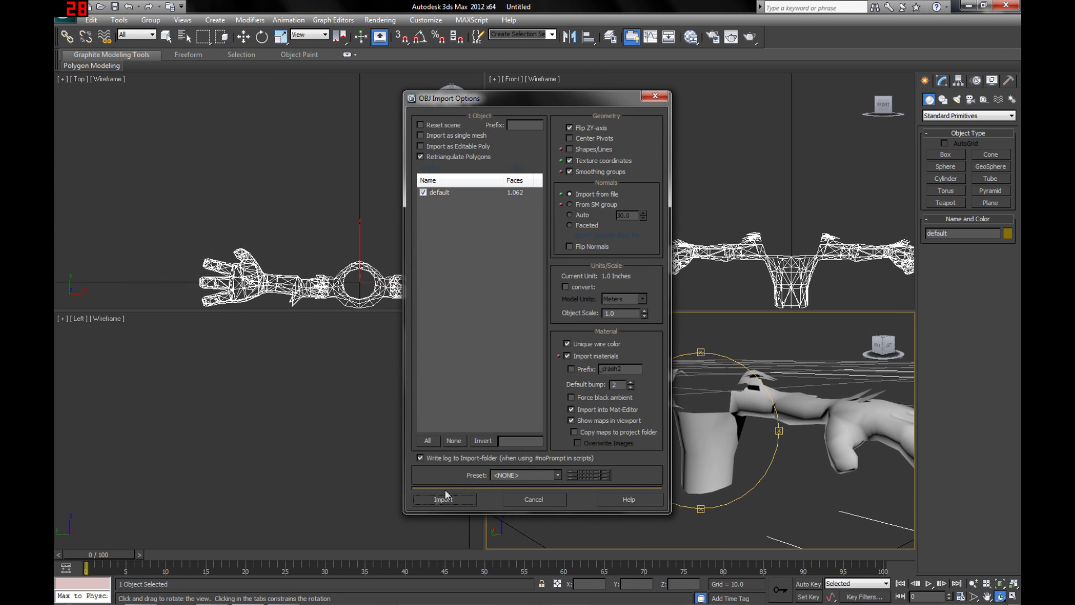
{"action": "left_click", "coordinate": [442, 496]}
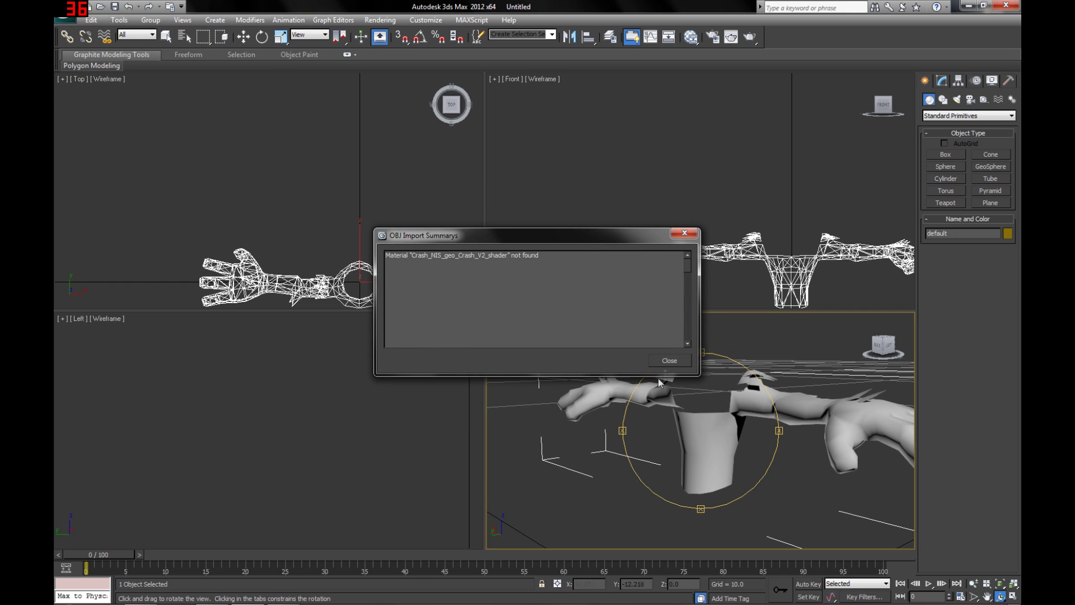
{"action": "left_click", "coordinate": [676, 360]}
{"action": "key", "text": "Return"}
{"action": "left_click_drag", "start_coordinate": [651, 426], "coordinate": [199, 147]}
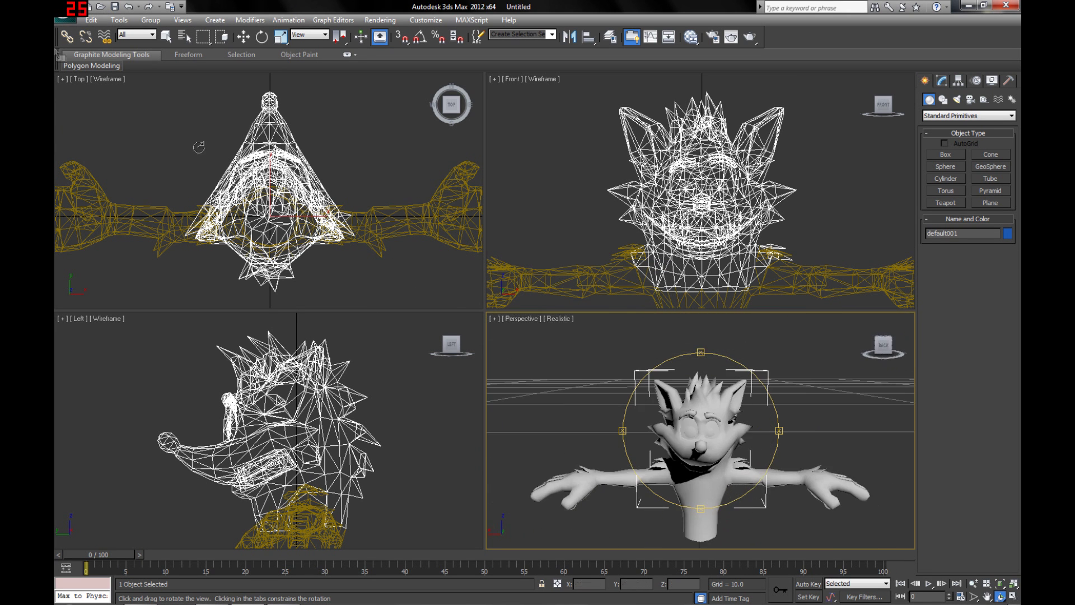
Import crash3.obj into the scene with the default OBJ import options
{"action": "left_click", "coordinate": [63, 11]}
{"action": "left_click", "coordinate": [84, 161]}
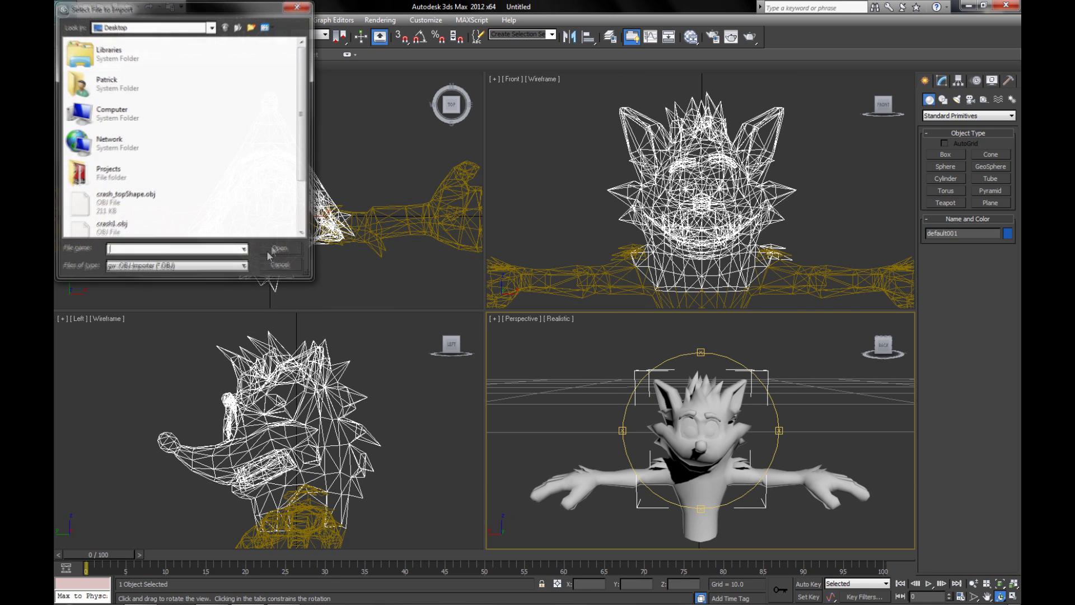
{"action": "scroll", "coordinate": [307, 123], "scroll_direction": "down", "scroll_amount": 2}
{"action": "double_click", "coordinate": [112, 224]}
{"action": "left_click", "coordinate": [428, 499]}
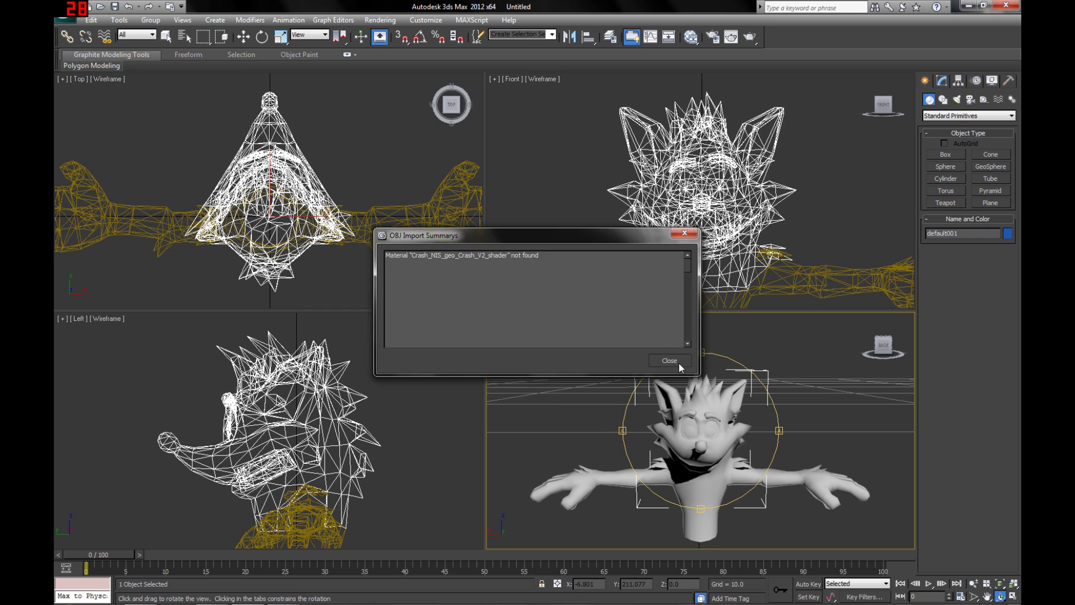
{"action": "left_click", "coordinate": [678, 361]}
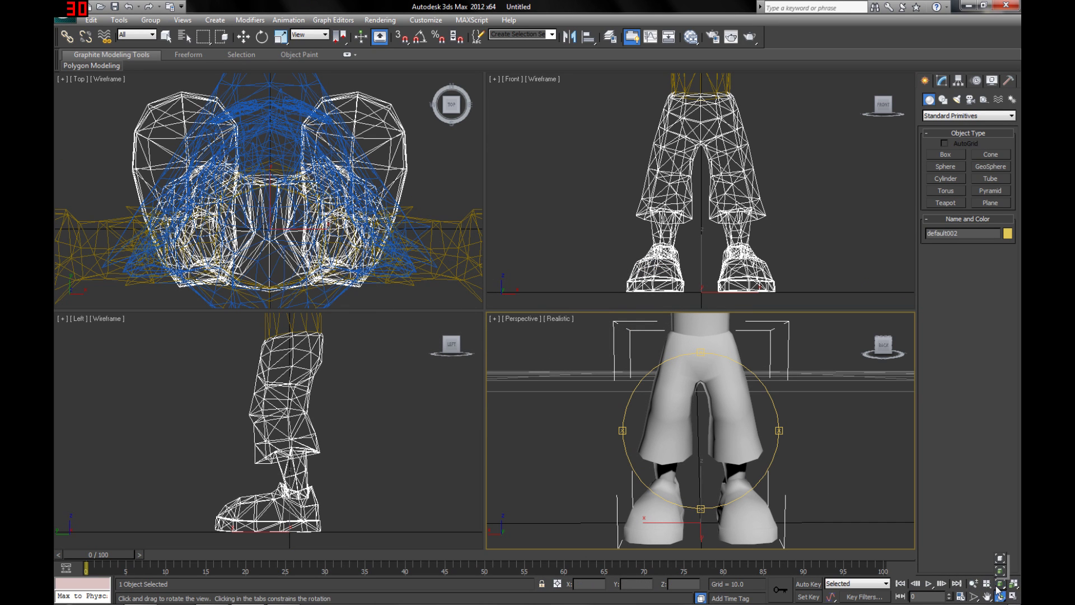
Fit the whole assembled Crash model in a maximized Perspective viewport and examine it from an angle
{"action": "left_click", "coordinate": [999, 557]}
{"action": "left_click", "coordinate": [1009, 597]}
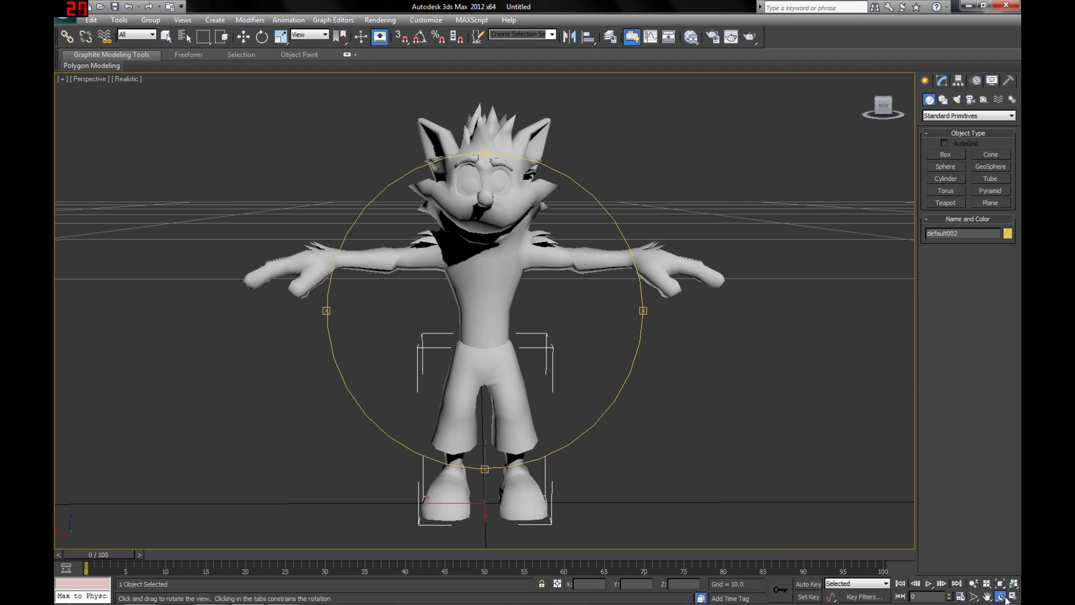
{"action": "left_click_drag", "start_coordinate": [719, 459], "coordinate": [522, 247]}
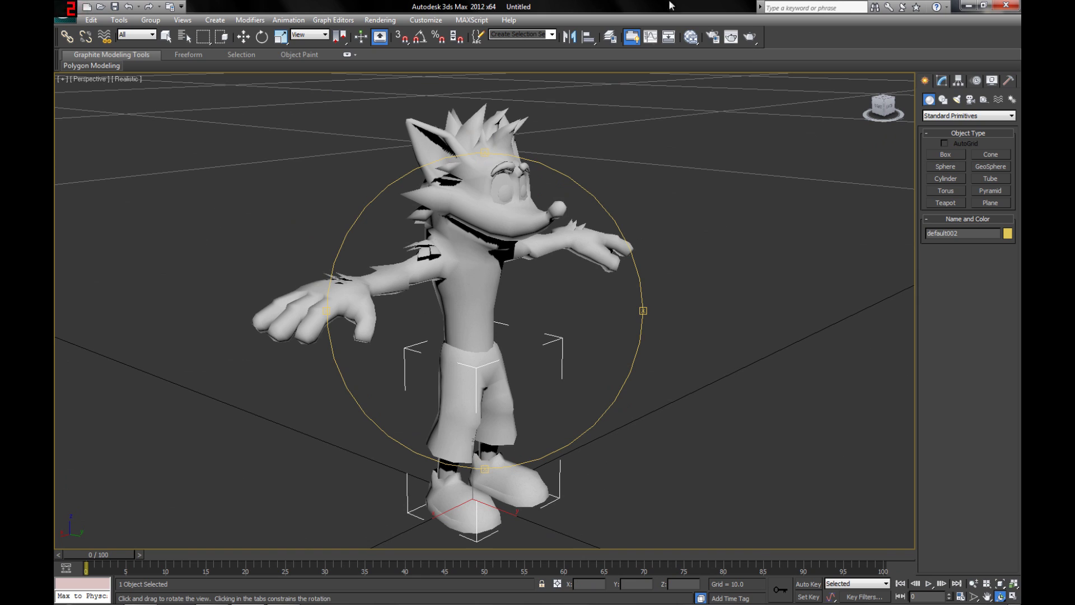
Open the Slate Material Editor, add the 02 - Default sample material to View1 and show its parameters
{"action": "left_click", "coordinate": [690, 37]}
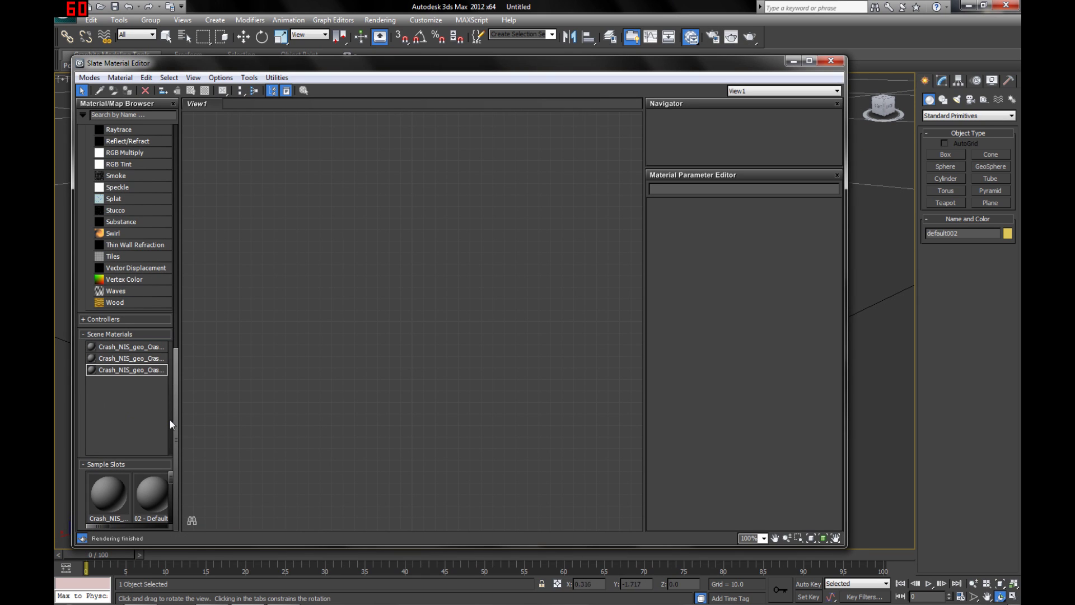
{"action": "double_click", "coordinate": [151, 494]}
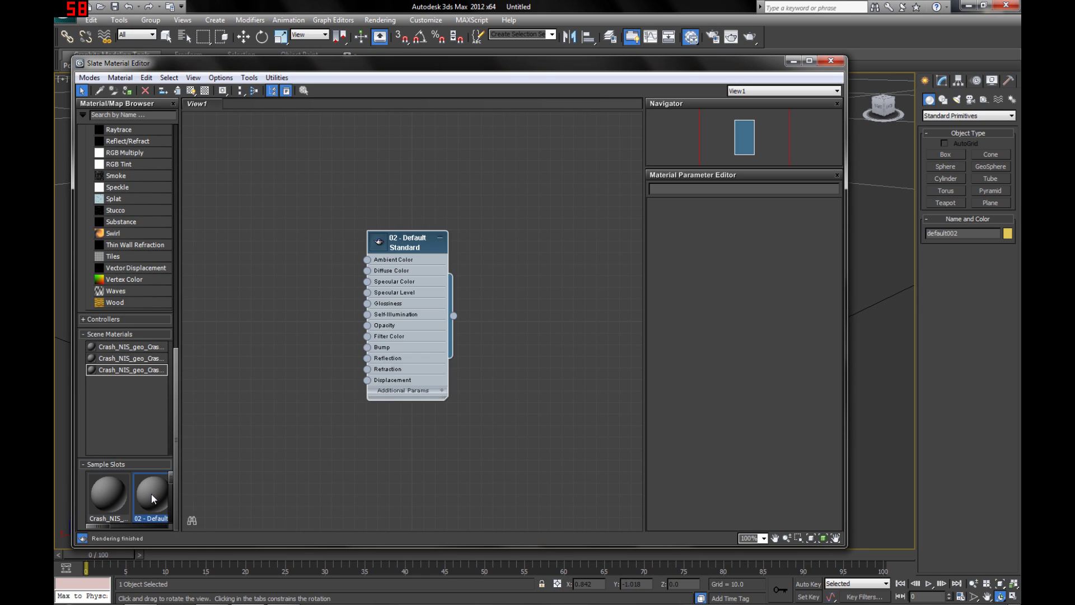
{"action": "double_click", "coordinate": [399, 249]}
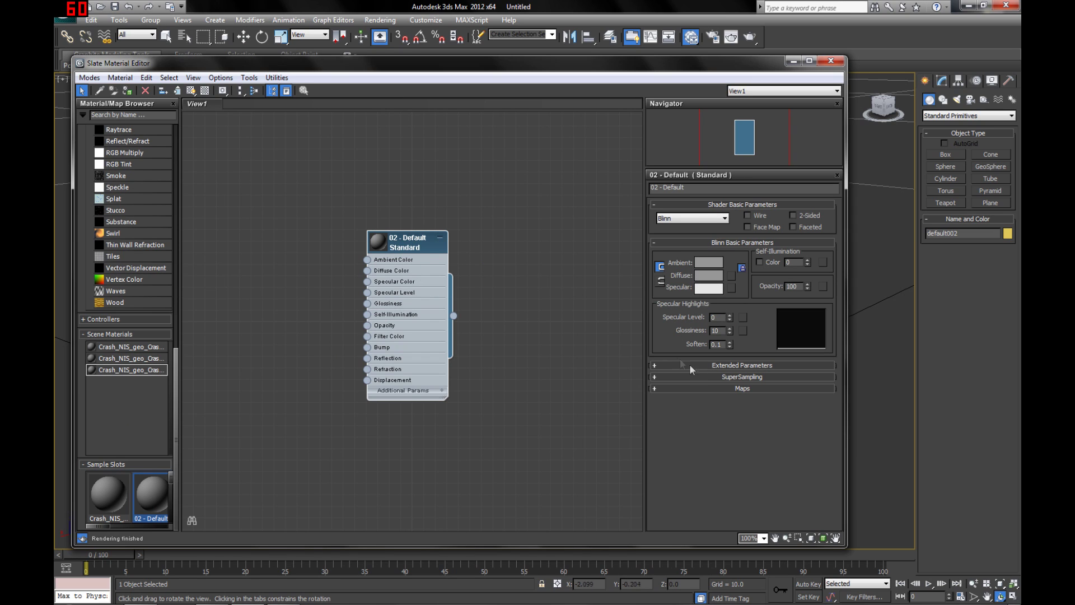
Assign the Crash_V2_bmp.png bitmap from the Desktop as the Diffuse Color map of the 02 - Default material
{"action": "left_click", "coordinate": [654, 389]}
{"action": "left_click", "coordinate": [753, 282]}
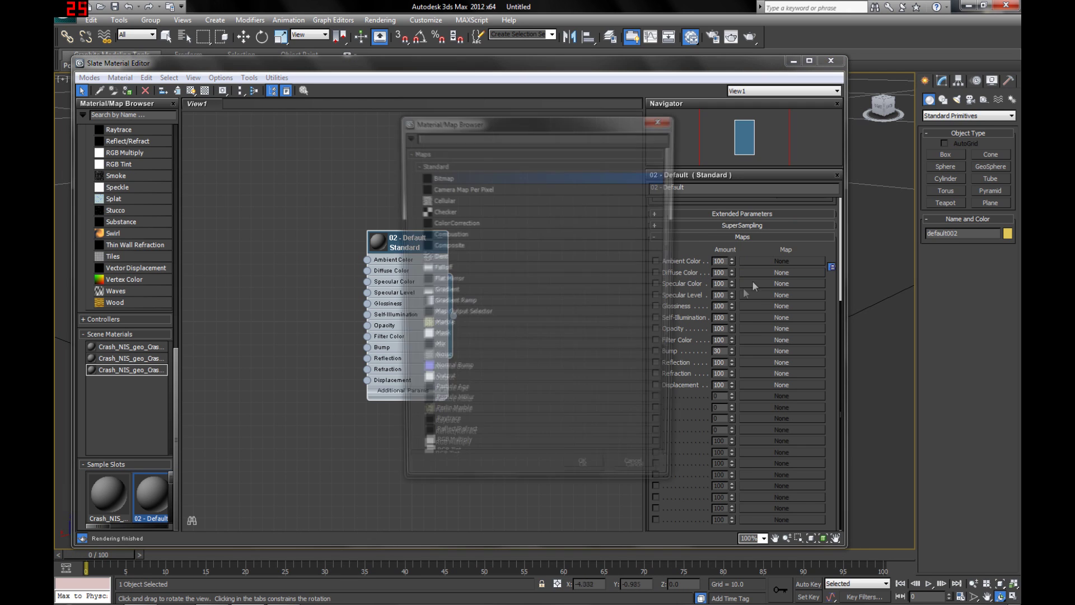
{"action": "double_click", "coordinate": [443, 178]}
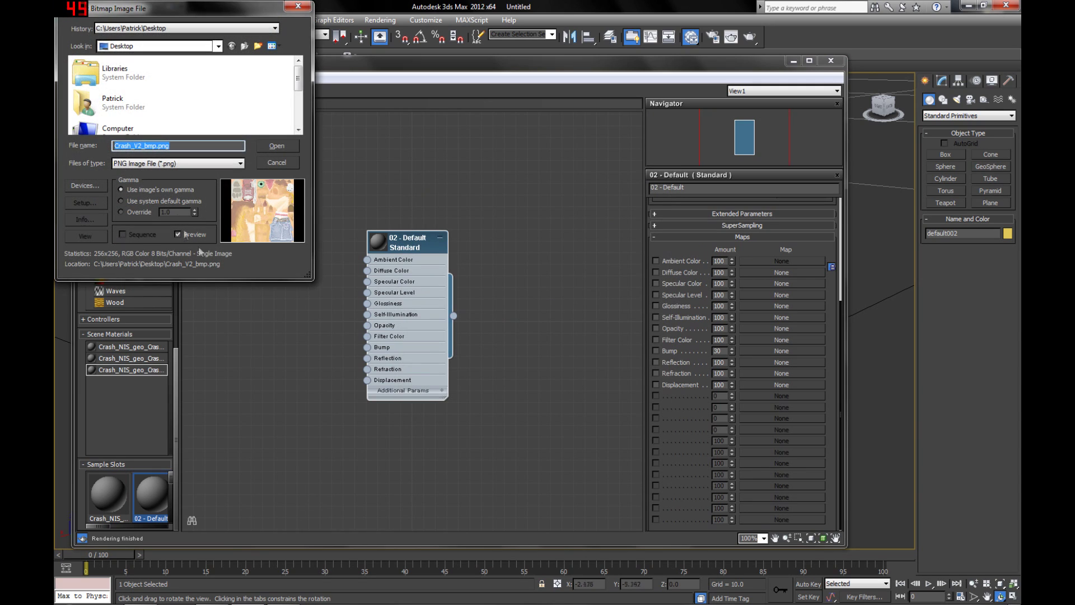
{"action": "scroll", "coordinate": [298, 72], "scroll_direction": "down", "scroll_amount": 2}
{"action": "double_click", "coordinate": [131, 114]}
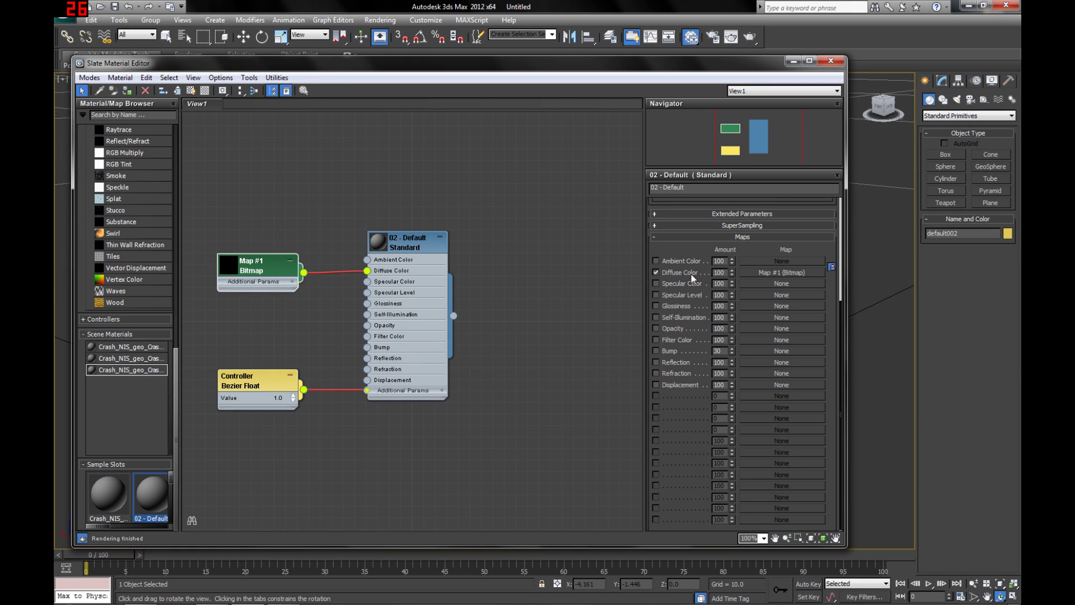
Load Crash_V2_bmp.png from the Desktop as the image of the Map #1 bitmap
{"action": "left_click", "coordinate": [792, 274]}
{"action": "left_click", "coordinate": [731, 346]}
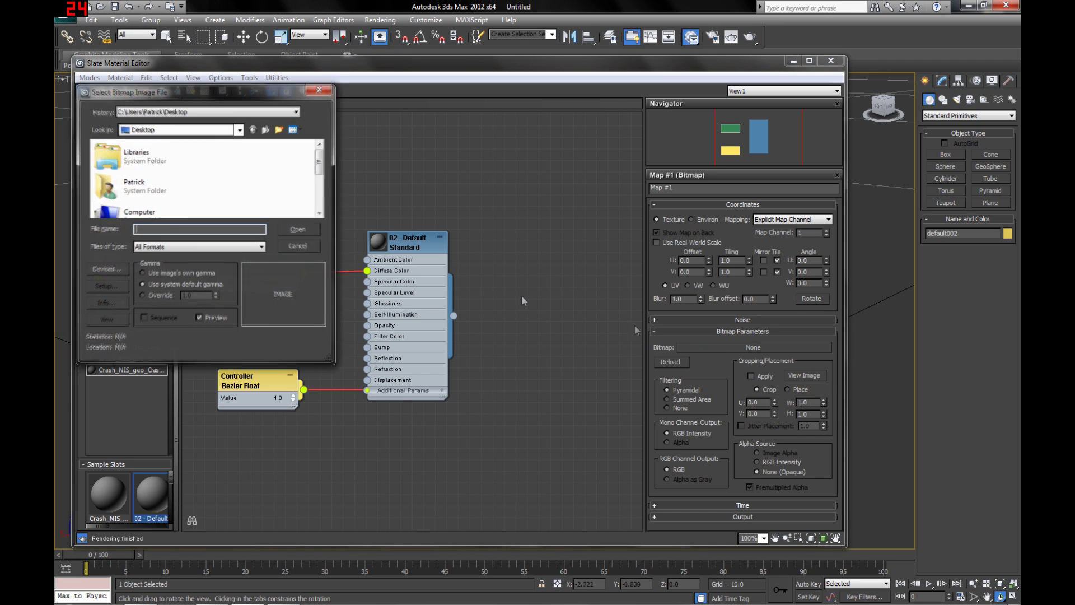
{"action": "scroll", "coordinate": [305, 166], "scroll_direction": "down", "scroll_amount": 3}
{"action": "left_click", "coordinate": [140, 205]}
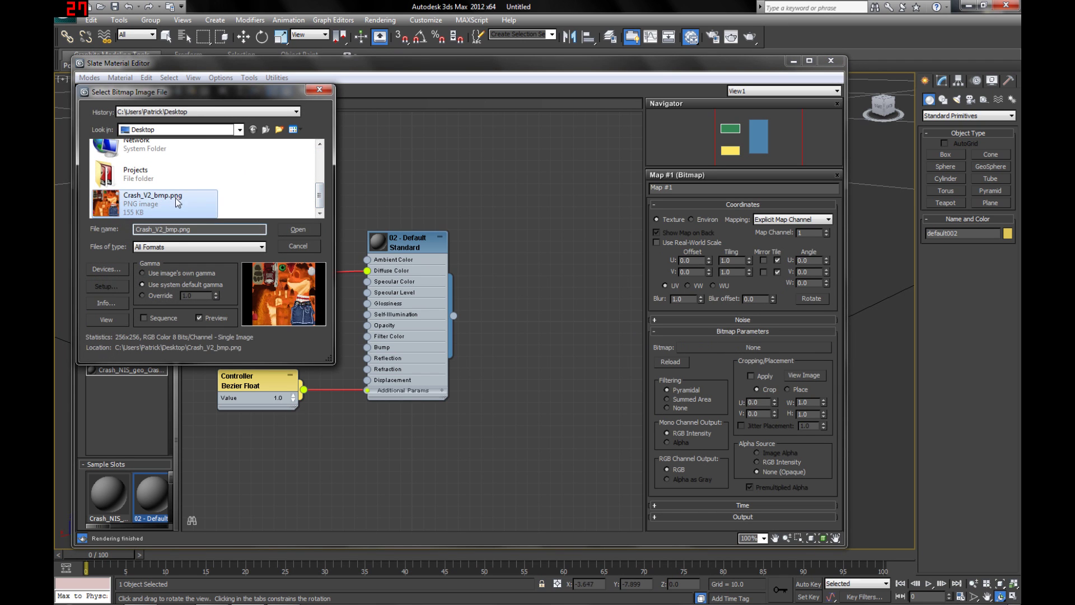
{"action": "left_click", "coordinate": [298, 229]}
Assign the 02 - Default material to all three Crash objects and show its texture in the viewport
{"action": "left_click_drag", "start_coordinate": [305, 71], "coordinate": [830, 115]}
{"action": "left_click_drag", "start_coordinate": [227, 80], "coordinate": [420, 358]}
{"action": "left_click", "coordinate": [651, 136]}
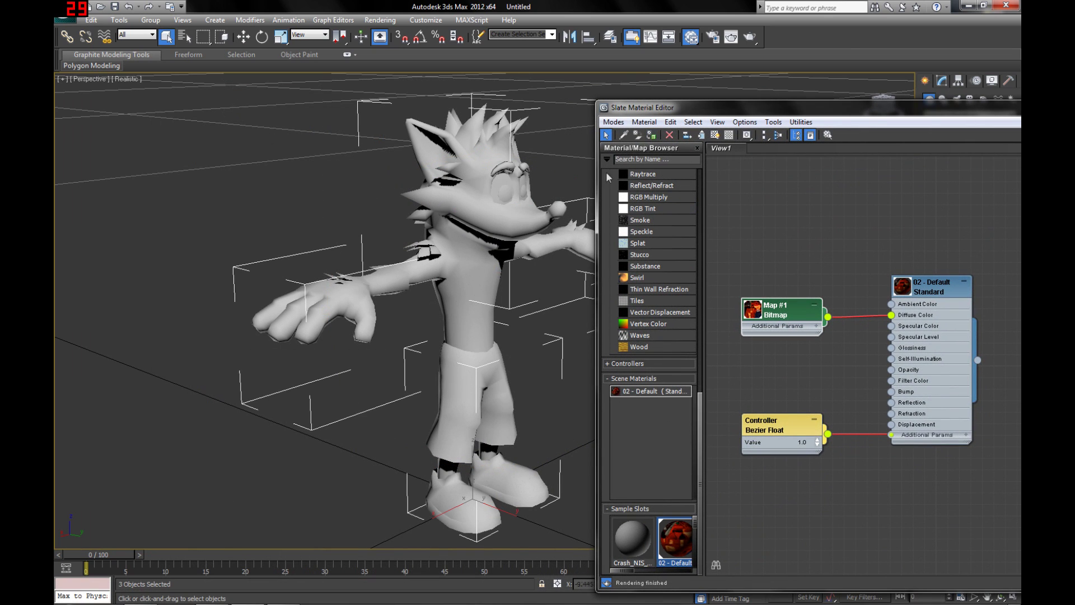
{"action": "left_click", "coordinate": [717, 135]}
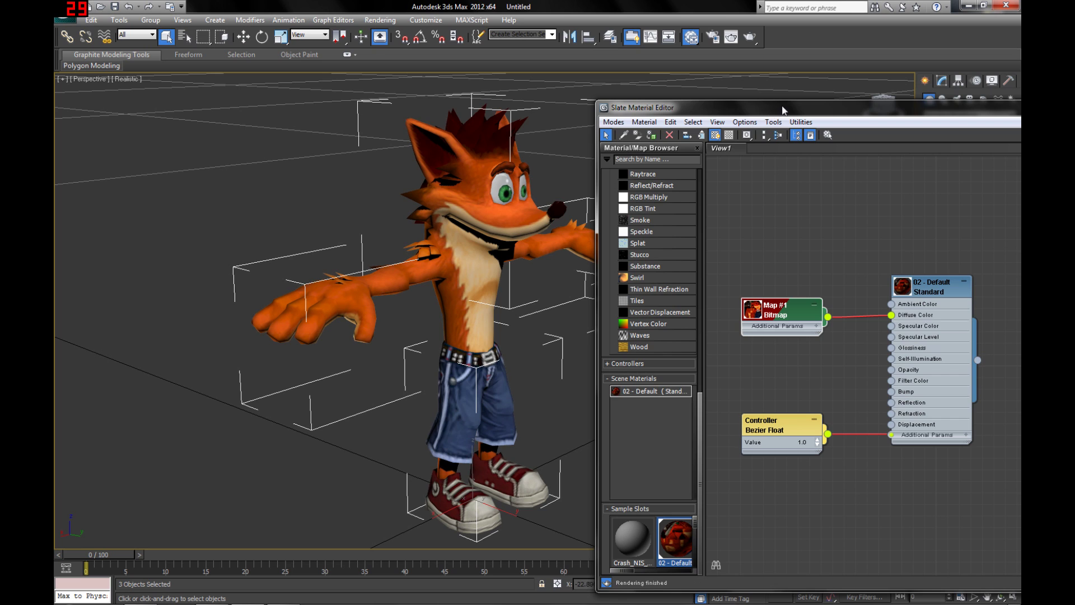
{"action": "left_click_drag", "start_coordinate": [782, 110], "coordinate": [583, 136]}
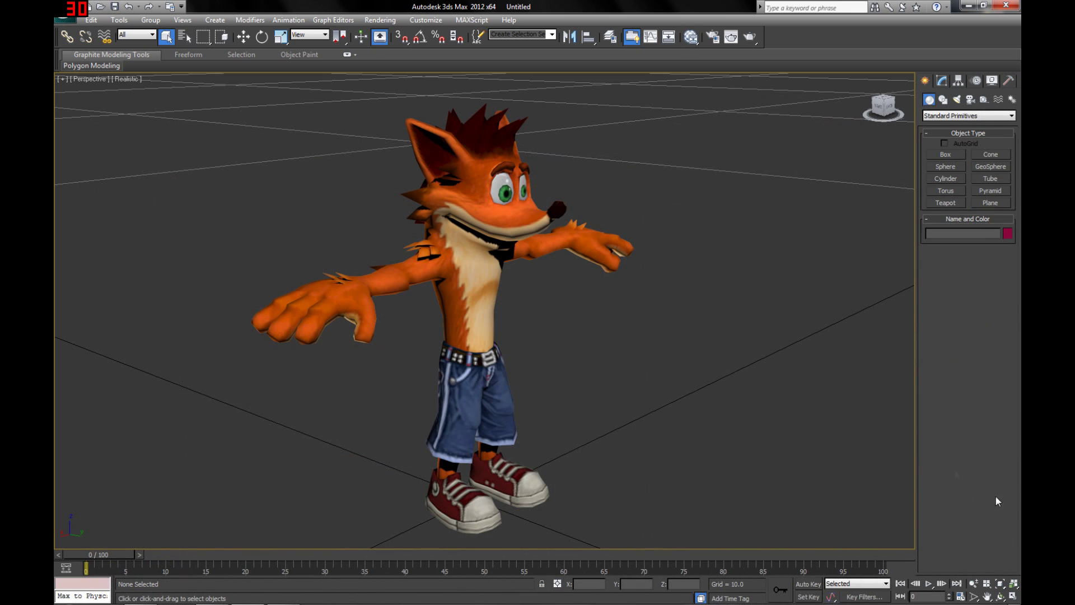
Set the Perspective viewport's shading to Shaded and view the textured Crash model from the front
{"action": "mouse_move", "coordinate": [1012, 603]}
{"action": "left_click", "coordinate": [1000, 596]}
{"action": "left_click_drag", "start_coordinate": [560, 336], "coordinate": [235, 312]}
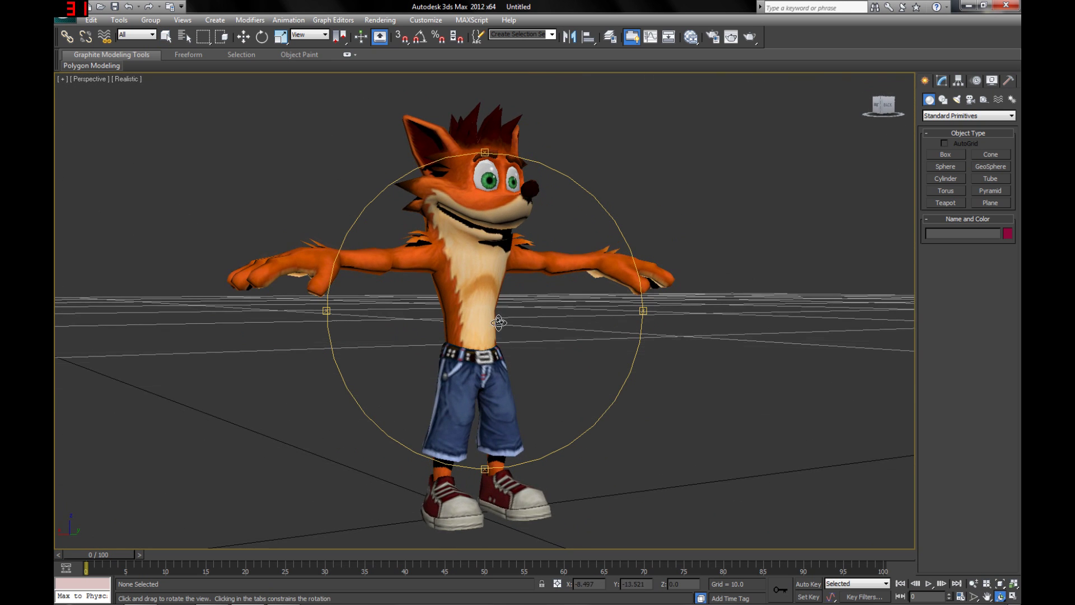
{"action": "left_click", "coordinate": [126, 79]}
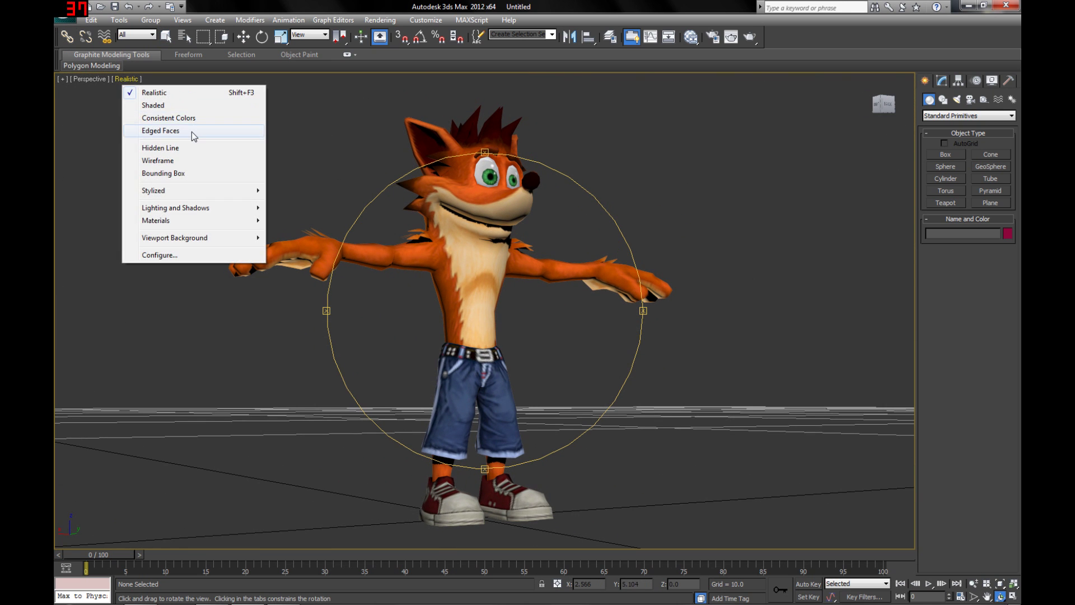
{"action": "left_click", "coordinate": [198, 106]}
{"action": "mouse_move", "coordinate": [203, 118]}
{"action": "left_mouse_down"}
{"action": "mouse_move", "coordinate": [418, 208]}
{"action": "mouse_move", "coordinate": [380, 221]}
{"action": "mouse_move", "coordinate": [571, 268]}
{"action": "left_mouse_up"}
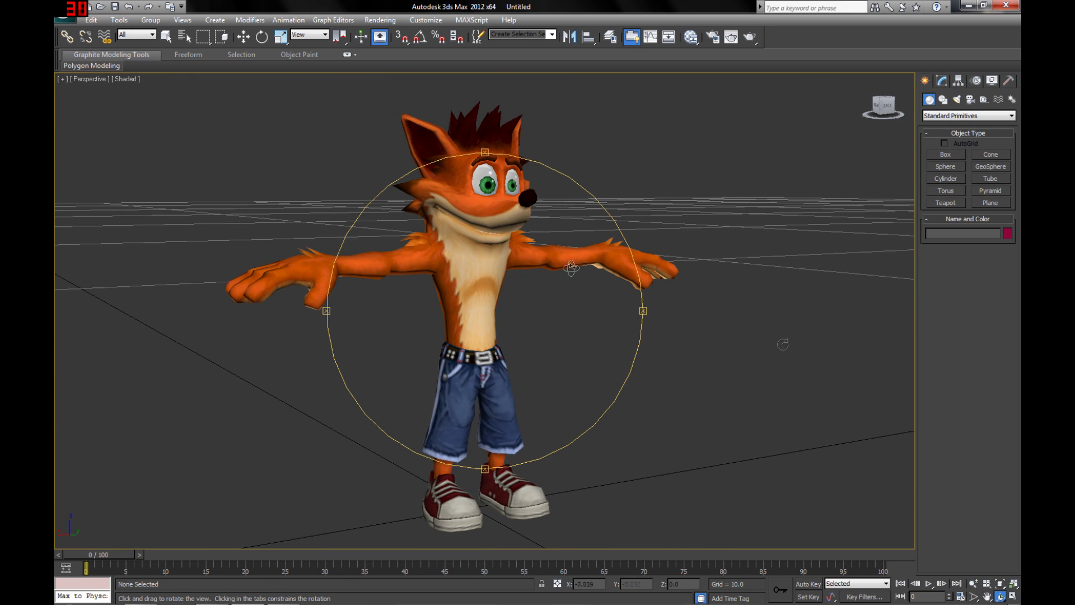
{"action": "left_click_drag", "start_coordinate": [434, 247], "coordinate": [392, 236]}
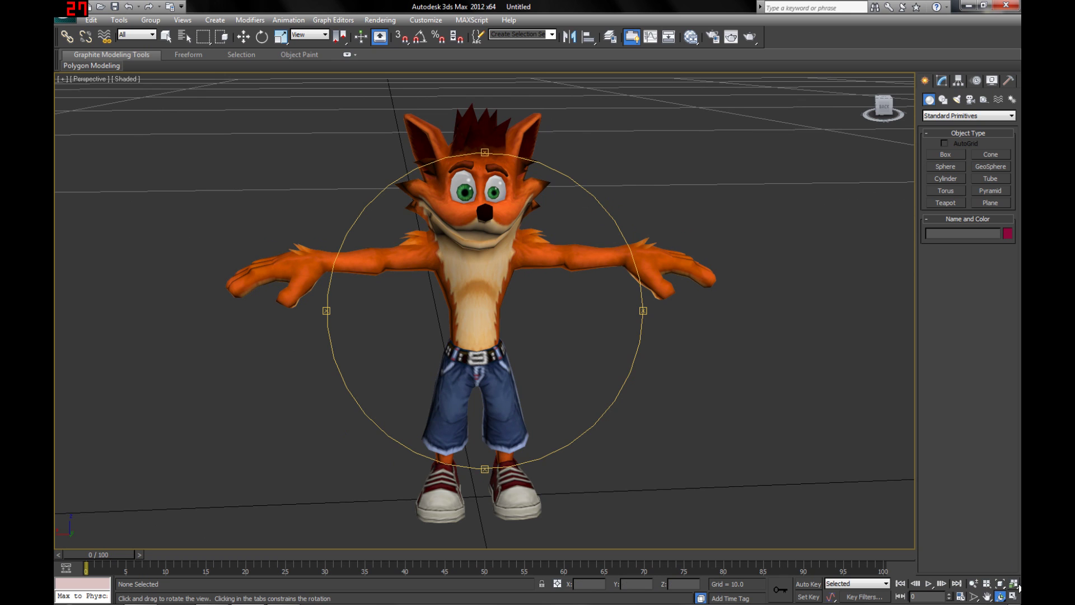
Restore the four-viewport layout, change the Orthographic viewport to Front and frame Crash in it
{"action": "left_click", "coordinate": [1014, 583]}
{"action": "left_click_drag", "start_coordinate": [628, 180], "coordinate": [680, 197]}
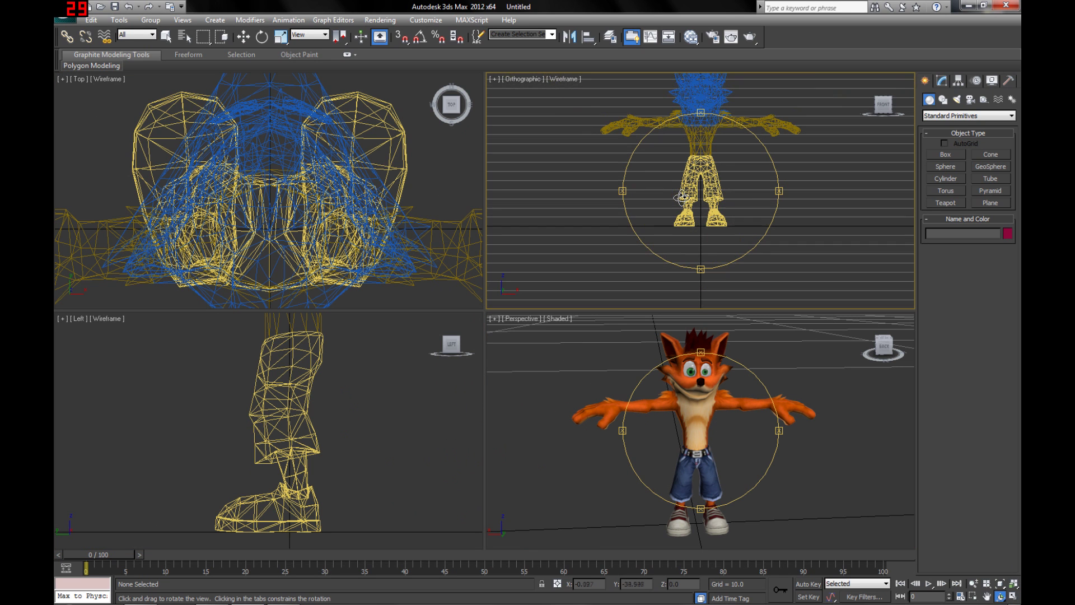
{"action": "left_click", "coordinate": [526, 80]}
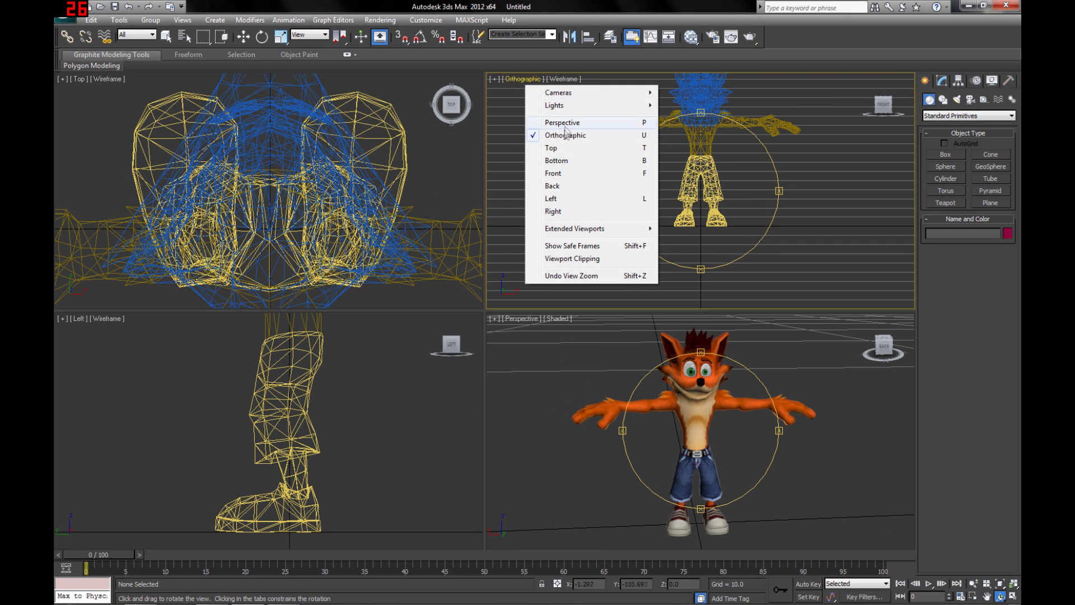
{"action": "left_click", "coordinate": [568, 173]}
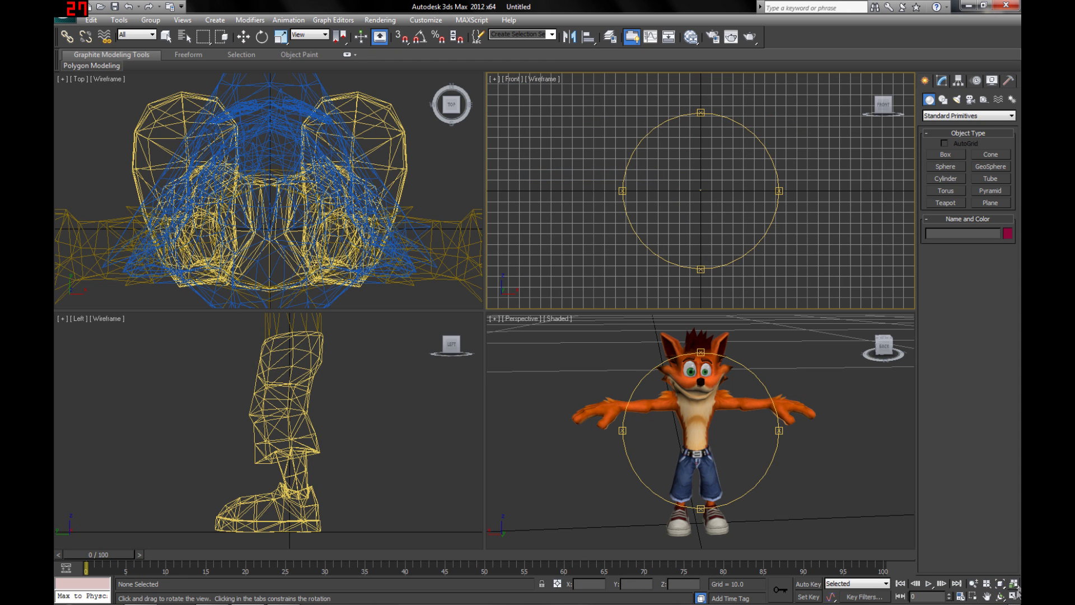
{"action": "left_click", "coordinate": [987, 596]}
{"action": "scroll", "coordinate": [700, 190], "scroll_direction": "down", "scroll_amount": 5}
{"action": "left_click_drag", "start_coordinate": [638, 250], "coordinate": [600, 163]}
{"action": "scroll", "coordinate": [644, 185], "scroll_direction": "up", "scroll_amount": 8}
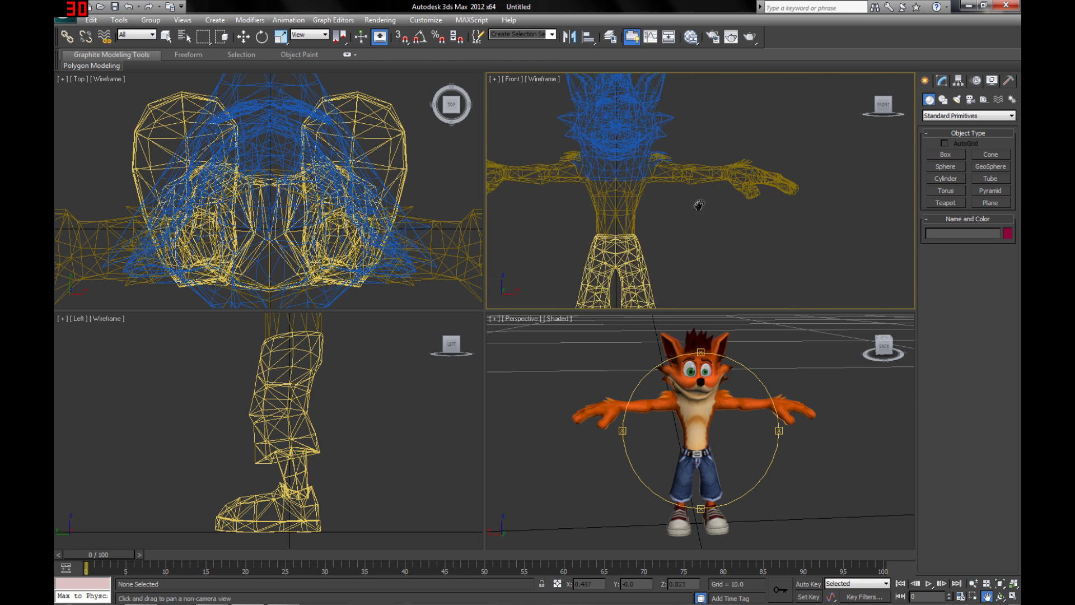
Examine Crash in the Front, Left and Perspective viewports, including the textured view at full size
{"action": "left_click_drag", "start_coordinate": [699, 202], "coordinate": [750, 190]}
{"action": "scroll", "coordinate": [280, 426], "scroll_direction": "down", "scroll_amount": 3}
{"action": "scroll", "coordinate": [310, 369], "scroll_direction": "up", "scroll_amount": 3}
{"action": "left_click_drag", "start_coordinate": [314, 358], "coordinate": [297, 380]}
{"action": "scroll", "coordinate": [274, 193], "scroll_direction": "down", "scroll_amount": 3}
{"action": "scroll", "coordinate": [560, 431], "scroll_direction": "down", "scroll_amount": 2}
{"action": "scroll", "coordinate": [560, 431], "scroll_direction": "up", "scroll_amount": 2}
{"action": "key", "text": "ctrl+r"}
{"action": "left_click_drag", "start_coordinate": [695, 426], "coordinate": [755, 431]}
{"action": "scroll", "coordinate": [687, 421], "scroll_direction": "up", "scroll_amount": 6}
{"action": "left_click", "coordinate": [1012, 597]}
{"action": "scroll", "coordinate": [487, 333], "scroll_direction": "down", "scroll_amount": 5}
{"action": "left_click_drag", "start_coordinate": [544, 342], "coordinate": [625, 407]}
{"action": "scroll", "coordinate": [479, 305], "scroll_direction": "up", "scroll_amount": 2}
{"action": "left_click_drag", "start_coordinate": [478, 305], "coordinate": [482, 303]}
{"action": "right_click", "coordinate": [483, 304]}
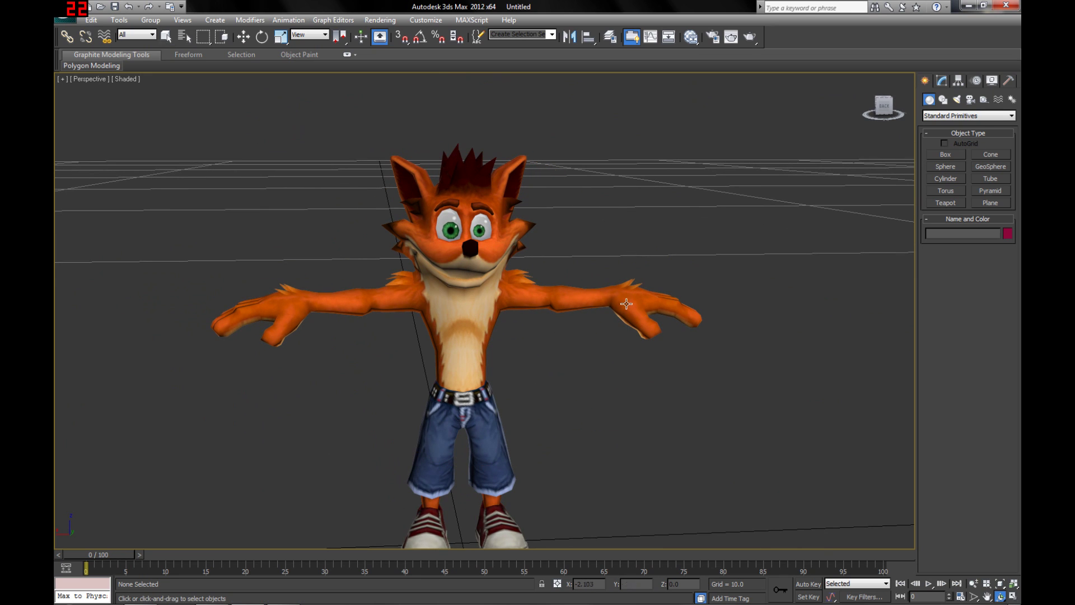
Select all three Crash objects and scale them up uniformly to a large size relative to the grid
{"action": "scroll", "coordinate": [667, 313], "scroll_direction": "down", "scroll_amount": 4}
{"action": "left_click_drag", "start_coordinate": [710, 451], "coordinate": [173, 132]}
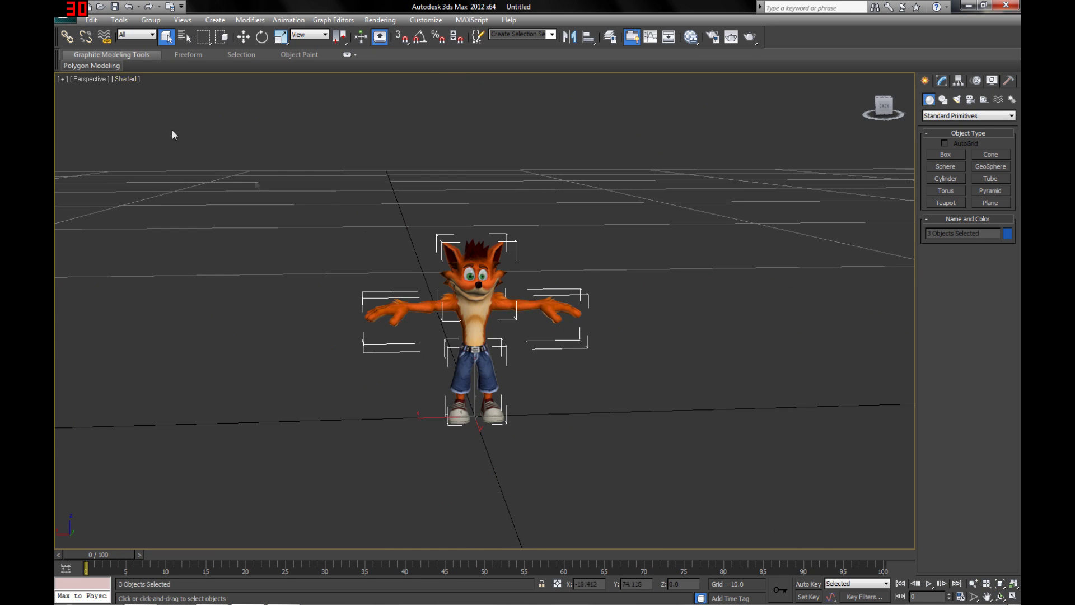
{"action": "scroll", "coordinate": [587, 316], "scroll_direction": "down", "scroll_amount": 10}
{"action": "scroll", "coordinate": [576, 288], "scroll_direction": "up", "scroll_amount": 3}
{"action": "scroll", "coordinate": [528, 331], "scroll_direction": "up", "scroll_amount": 8}
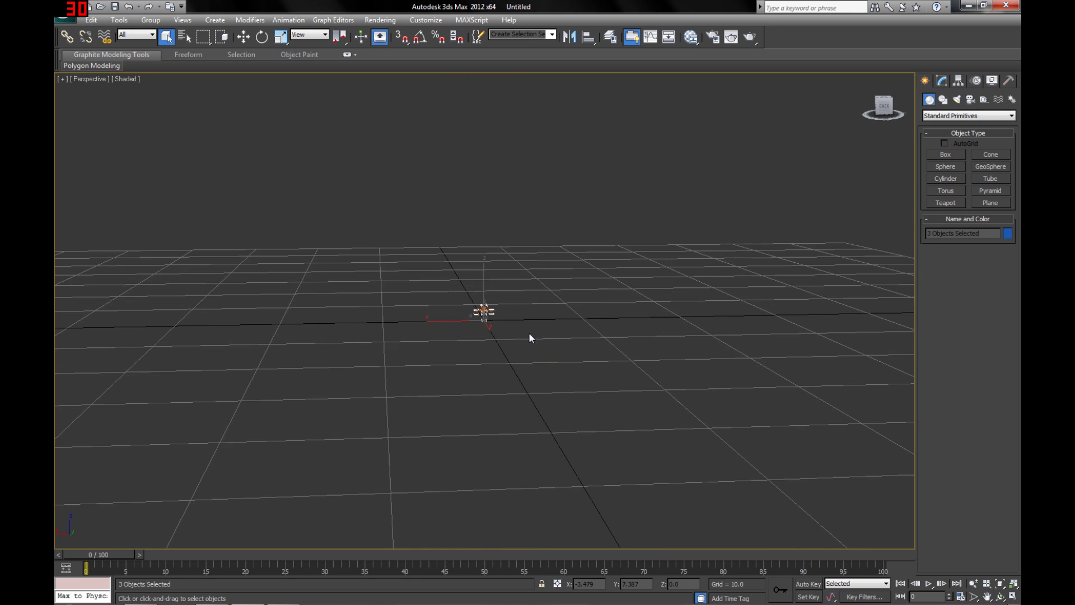
{"action": "right_click", "coordinate": [480, 310]}
{"action": "left_click", "coordinate": [508, 357]}
{"action": "left_click_drag", "start_coordinate": [464, 313], "coordinate": [464, 235]}
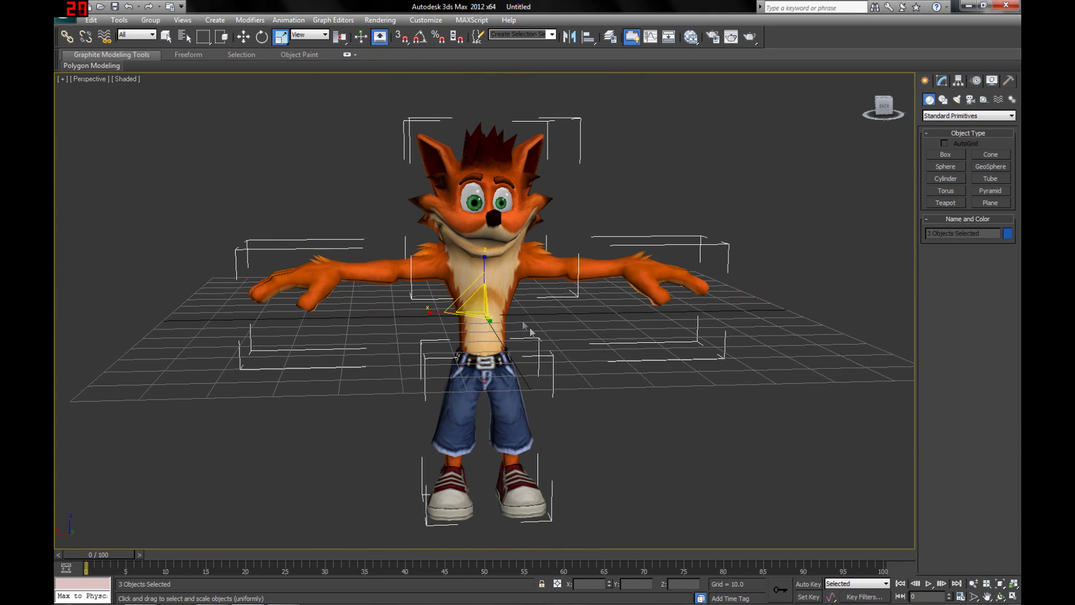
Move the three scaled Crash objects up until the feet stand on the grid, and check the height
{"action": "right_click", "coordinate": [529, 331]}
{"action": "left_click", "coordinate": [541, 340]}
{"action": "left_click_drag", "start_coordinate": [482, 286], "coordinate": [472, 71]}
{"action": "left_click", "coordinate": [999, 583]}
{"action": "left_click", "coordinate": [1000, 596]}
{"action": "mouse_move", "coordinate": [560, 299]}
{"action": "left_mouse_down"}
{"action": "mouse_move", "coordinate": [639, 300]}
{"action": "mouse_move", "coordinate": [391, 291]}
{"action": "mouse_move", "coordinate": [313, 306]}
{"action": "mouse_move", "coordinate": [386, 309]}
{"action": "mouse_move", "coordinate": [566, 286]}
{"action": "left_mouse_up"}
{"action": "left_click_drag", "start_coordinate": [532, 431], "coordinate": [559, 323]}
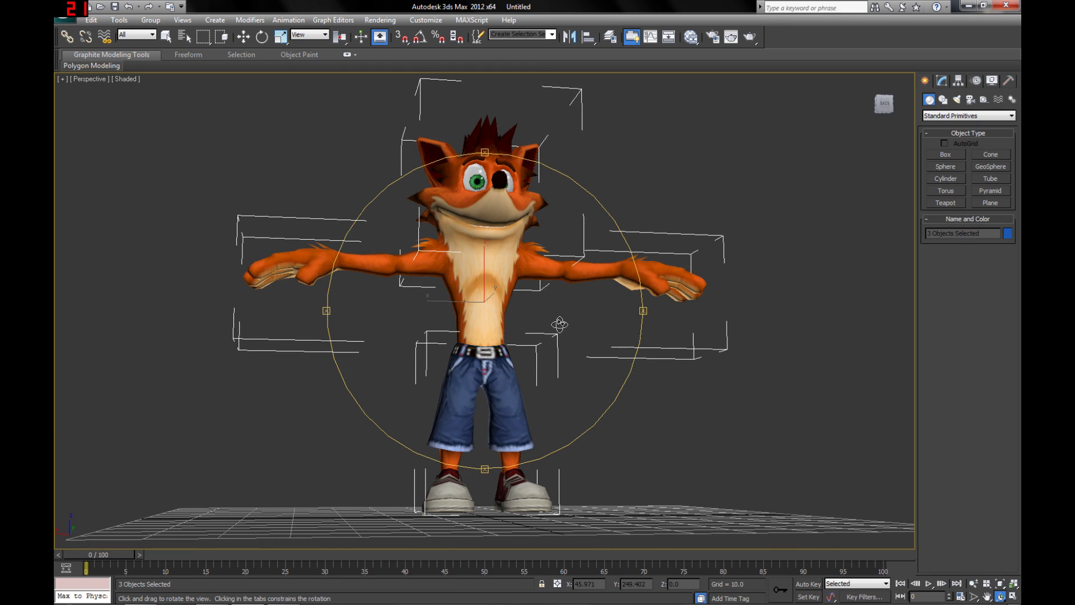
Minimize 3ds Max and arrange Lucas' P3D Editor beside the Explorer window showing the L5_E3 folder
{"action": "left_click", "coordinate": [965, 6]}
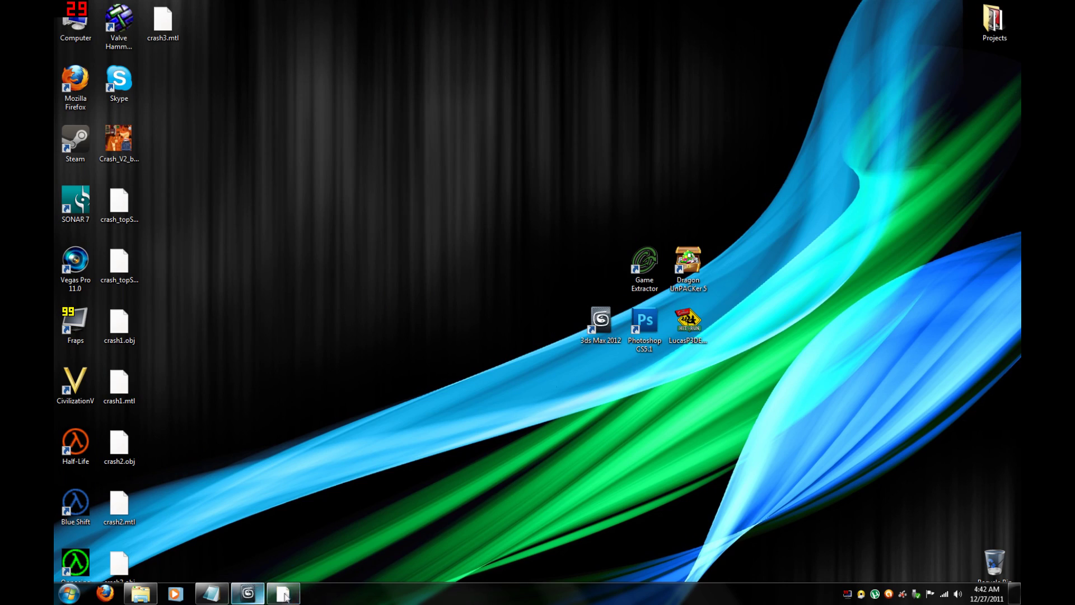
{"action": "left_click", "coordinate": [283, 600]}
{"action": "left_click_drag", "start_coordinate": [672, 163], "coordinate": [414, 2]}
{"action": "left_click", "coordinate": [984, 7]}
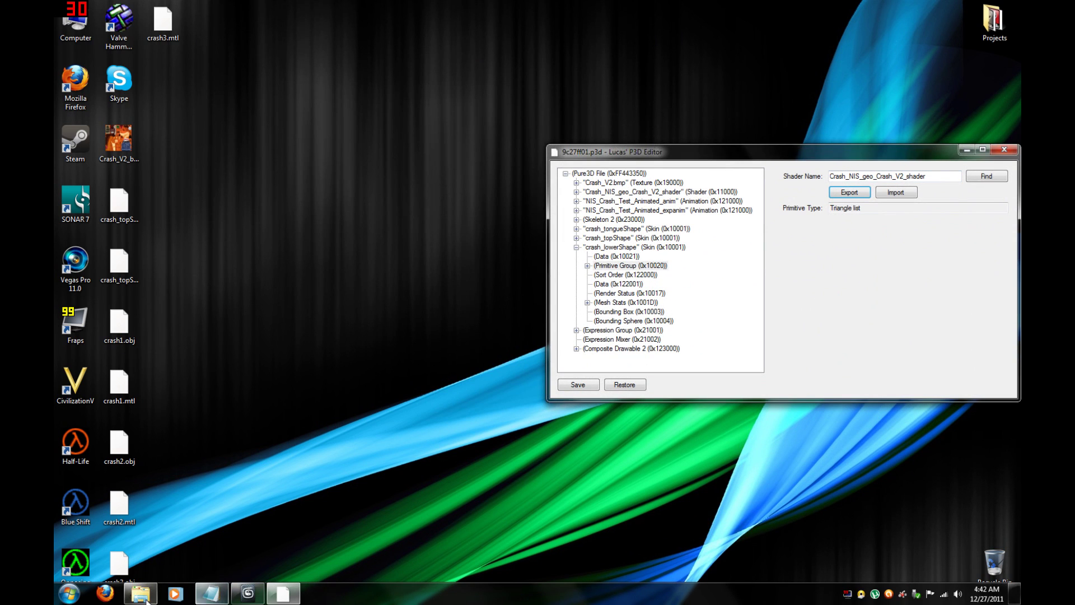
{"action": "left_click", "coordinate": [211, 597]}
{"action": "left_click_drag", "start_coordinate": [560, 162], "coordinate": [479, 165]}
{"action": "left_click_drag", "start_coordinate": [478, 401], "coordinate": [554, 538]}
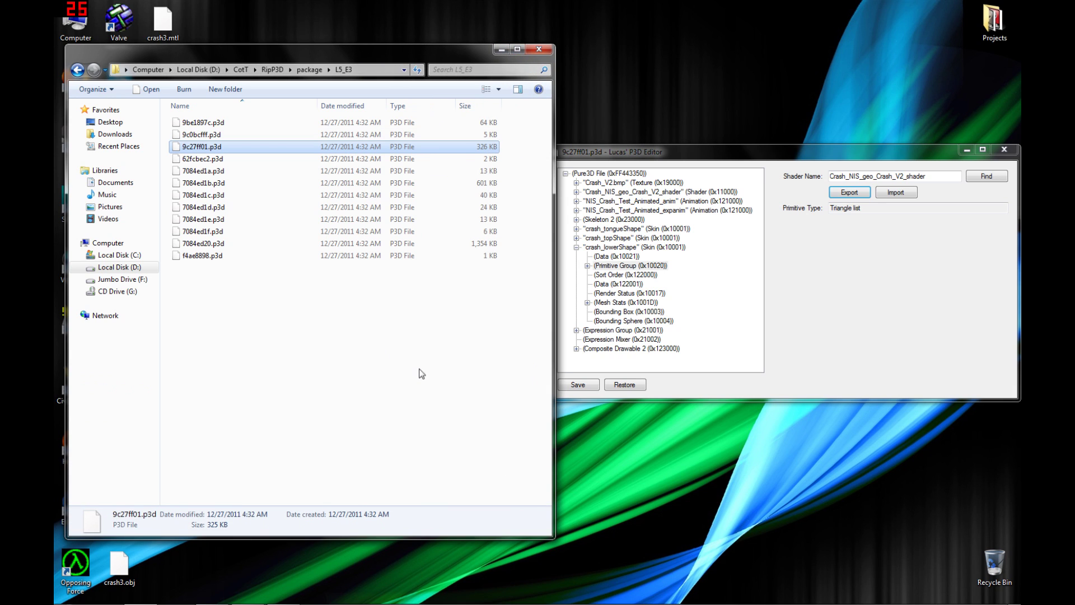
Open 7084ed1e.p3d from the L5_E3 folder in Lucas' P3D Editor and preview its red.bmp texture
{"action": "left_click", "coordinate": [478, 162]}
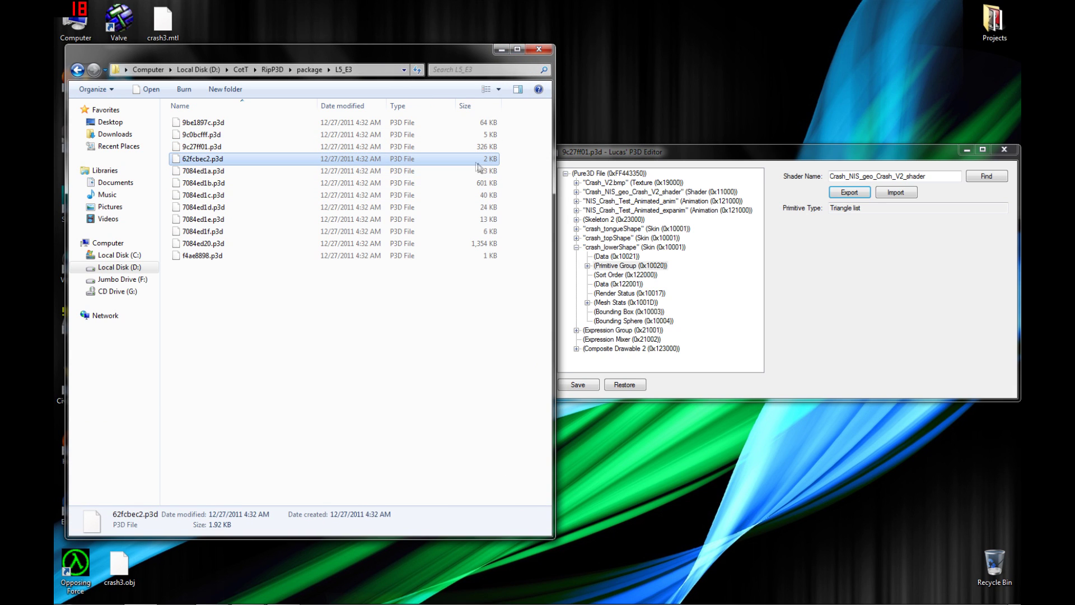
{"action": "left_click_drag", "start_coordinate": [476, 219], "coordinate": [713, 243]}
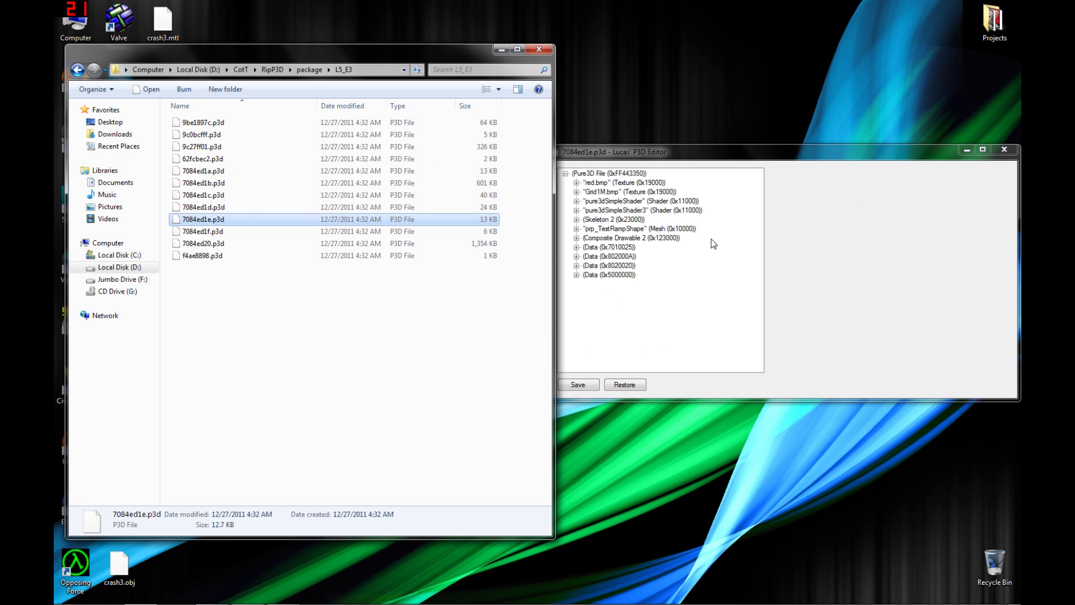
{"action": "left_click", "coordinate": [657, 184]}
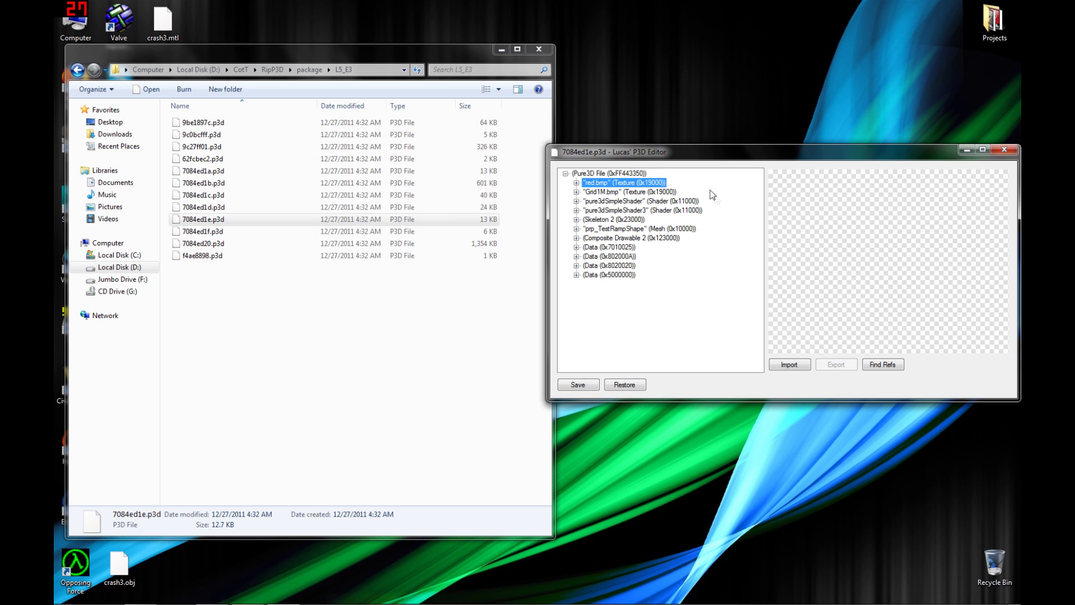
Go back to the package folder and look through its P3D files and level subfolders
{"action": "left_click", "coordinate": [88, 75]}
{"action": "left_click", "coordinate": [77, 71]}
{"action": "scroll", "coordinate": [285, 246], "scroll_direction": "down", "scroll_amount": 10}
{"action": "scroll", "coordinate": [288, 247], "scroll_direction": "down", "scroll_amount": 10}
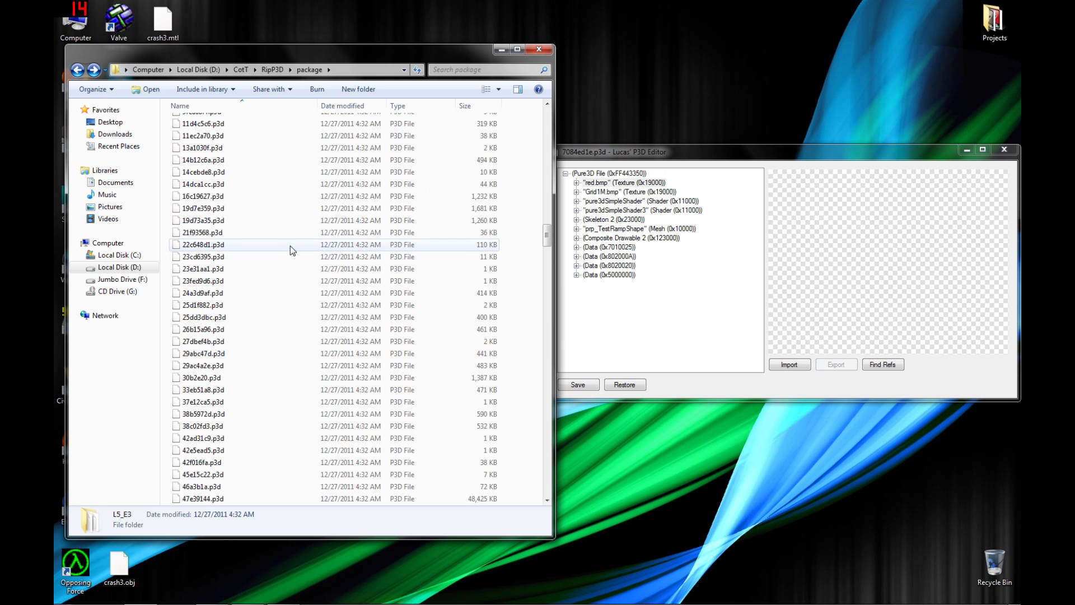
{"action": "scroll", "coordinate": [235, 179], "scroll_direction": "down", "scroll_amount": 10}
{"action": "scroll", "coordinate": [244, 204], "scroll_direction": "down", "scroll_amount": 10}
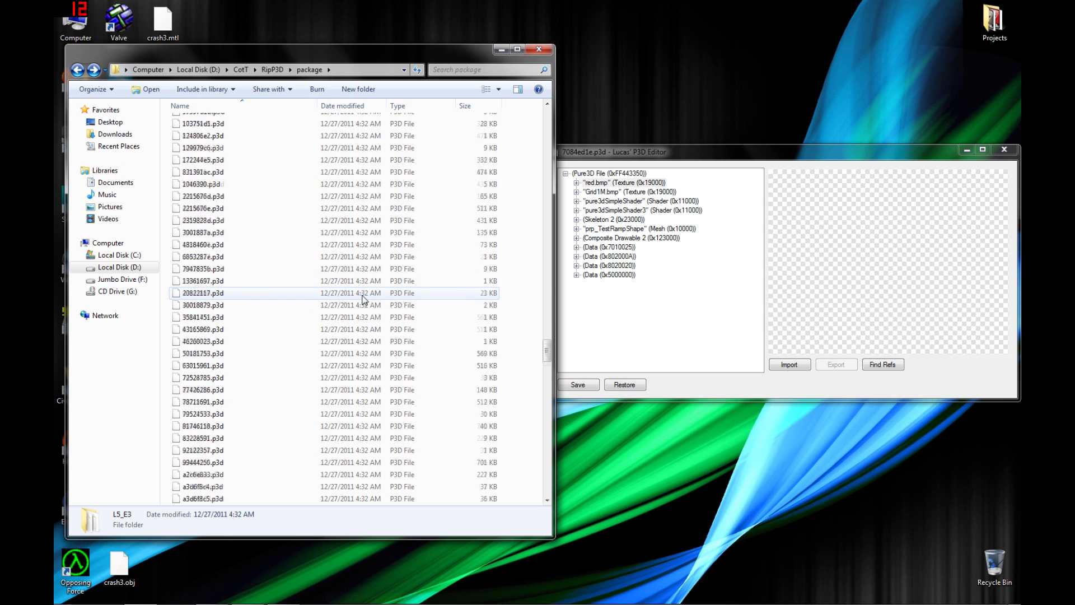
{"action": "scroll", "coordinate": [379, 300], "scroll_direction": "down", "scroll_amount": 2}
{"action": "scroll", "coordinate": [379, 300], "scroll_direction": "up", "scroll_amount": 10}
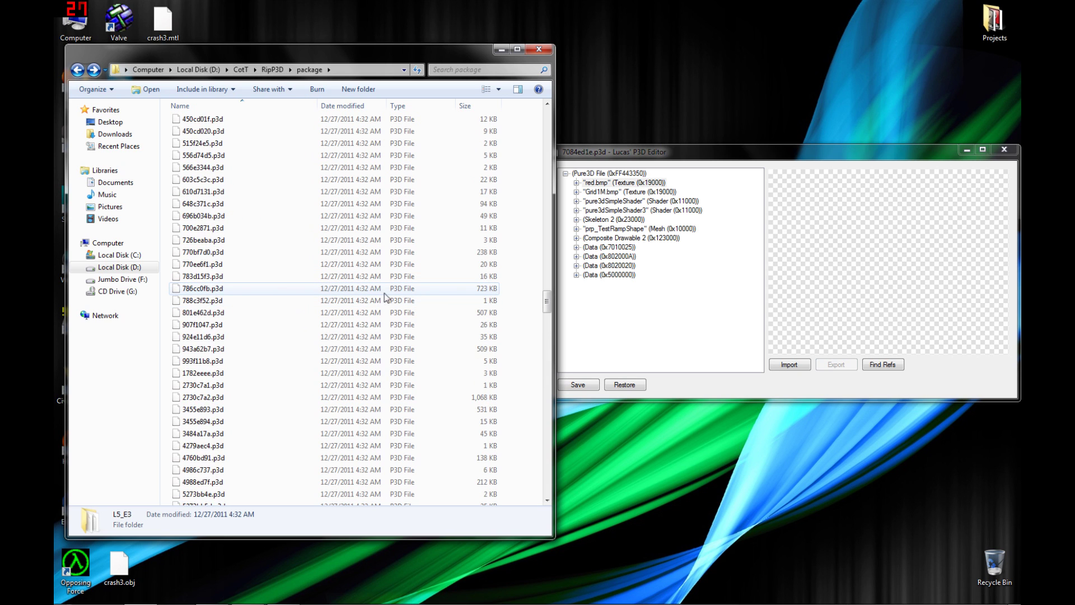
{"action": "scroll", "coordinate": [373, 257], "scroll_direction": "up", "scroll_amount": 10}
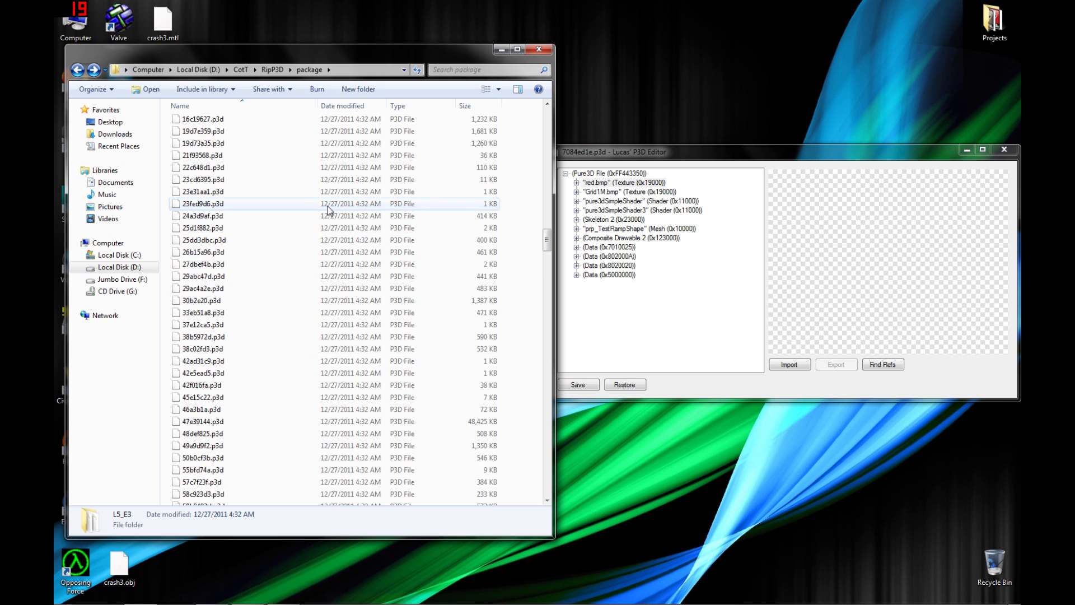
{"action": "scroll", "coordinate": [329, 209], "scroll_direction": "up", "scroll_amount": 10}
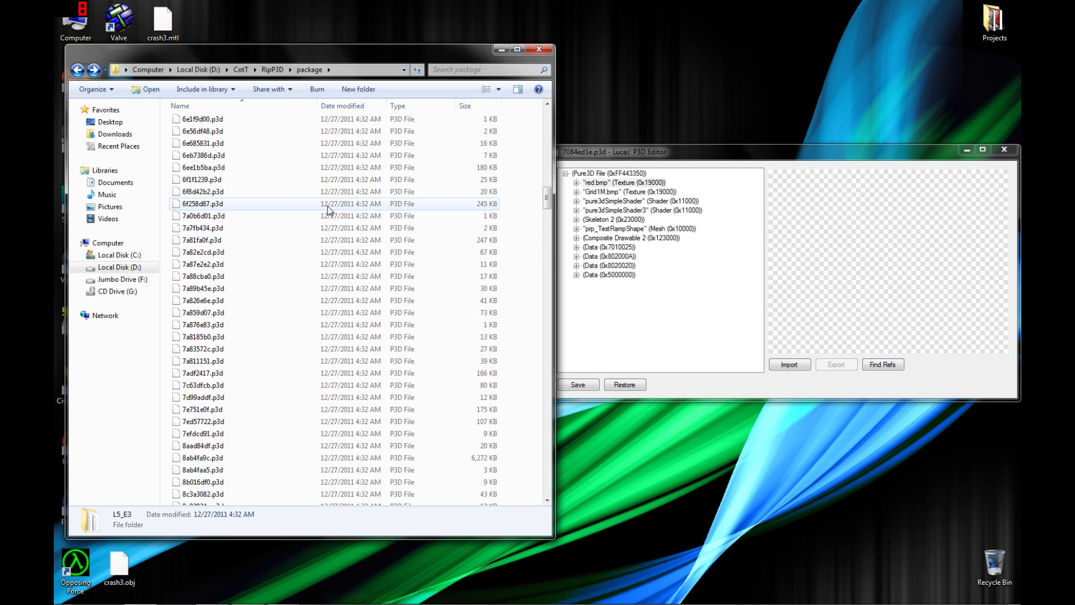
{"action": "scroll", "coordinate": [330, 209], "scroll_direction": "up", "scroll_amount": 10}
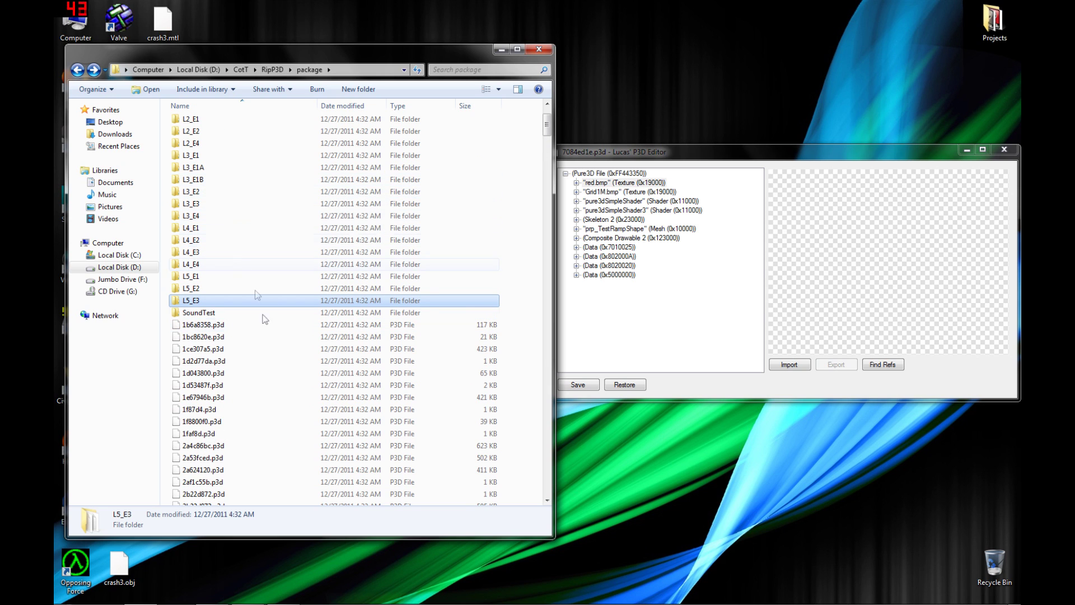
Sort the package folder by size, largest first, and open a9029aaa.p3d in Lucas' P3D Editor
{"action": "left_click", "coordinate": [471, 109]}
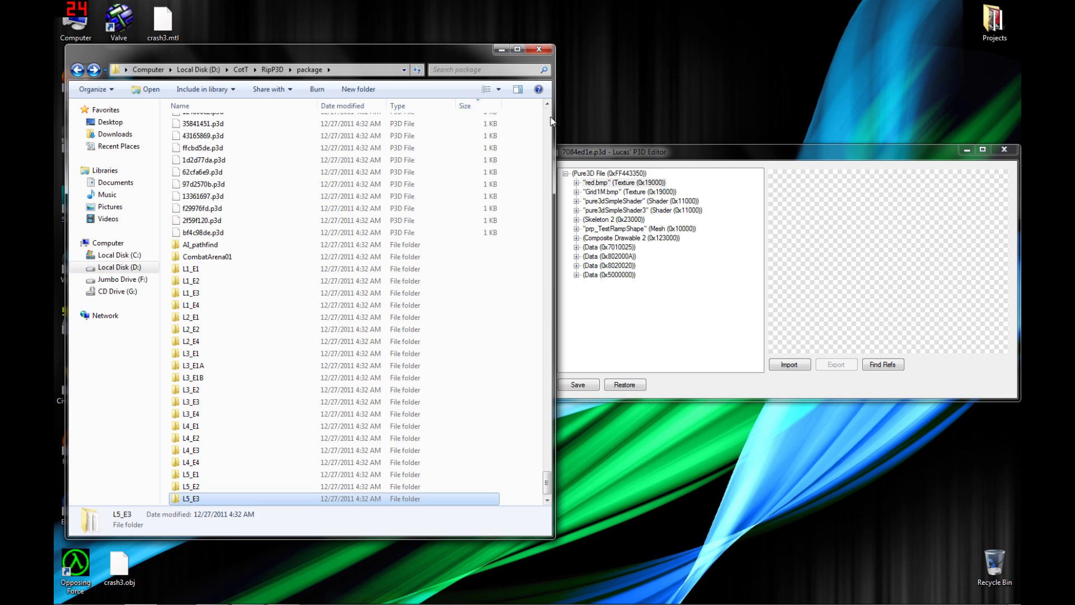
{"action": "left_click_drag", "start_coordinate": [542, 495], "coordinate": [554, 137]}
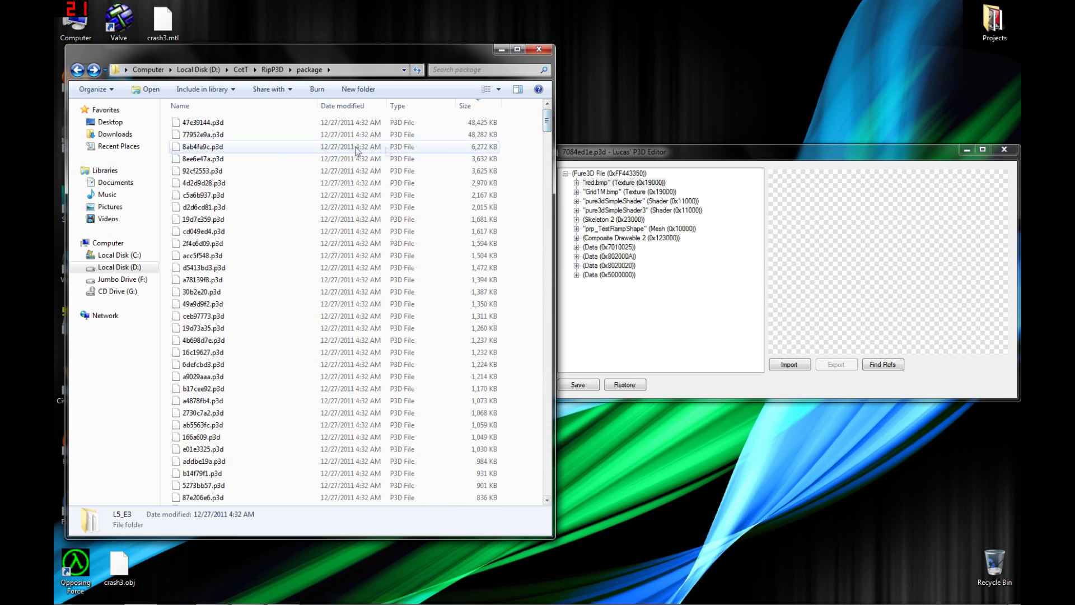
{"action": "scroll", "coordinate": [472, 232], "scroll_direction": "down", "scroll_amount": 4}
{"action": "left_click_drag", "start_coordinate": [470, 233], "coordinate": [675, 262]}
Preview the FE_Concept_05.tga sprite in a taller P3D Editor window that shows more of the image
{"action": "left_click", "coordinate": [653, 222]}
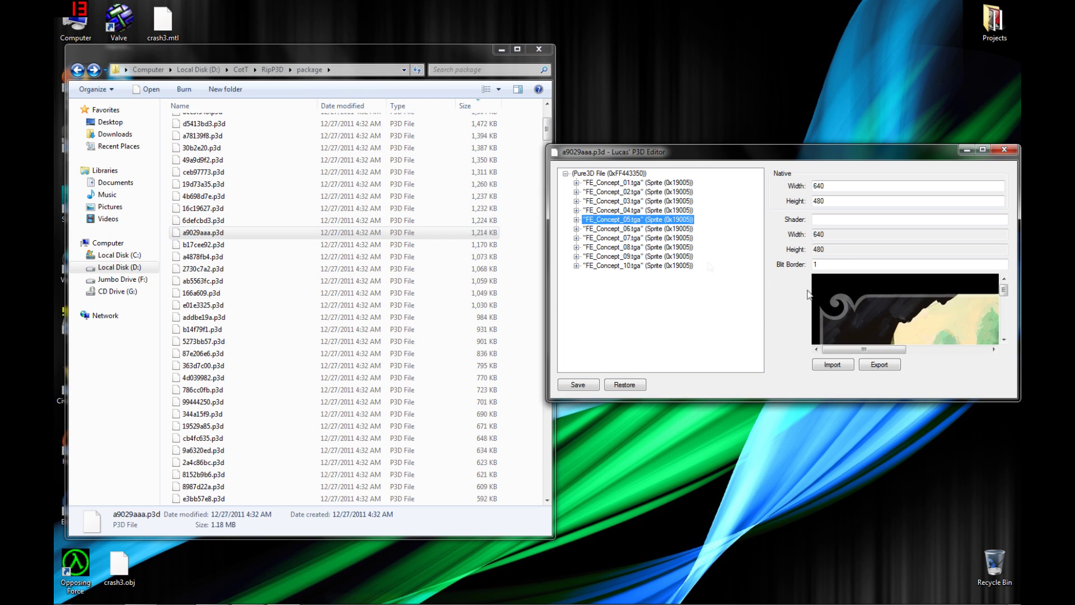
{"action": "double_click", "coordinate": [910, 401]}
{"action": "left_click_drag", "start_coordinate": [868, 551], "coordinate": [846, 552]}
Load e4e11889.p3d from among the smaller files of the package folder into the P3D editor and inspect its entries
{"action": "left_click", "coordinate": [389, 329]}
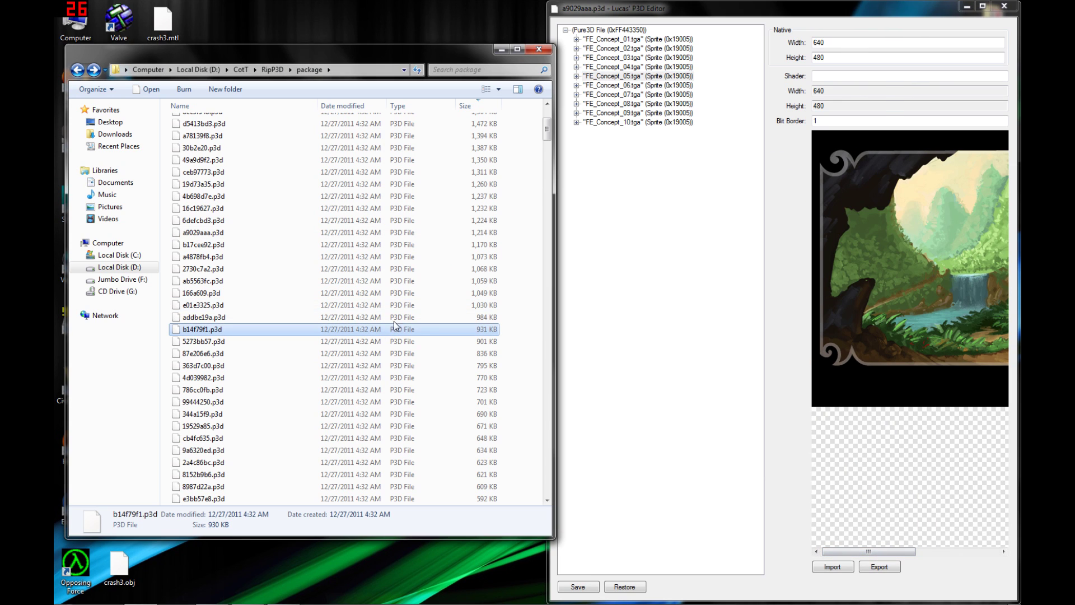
{"action": "scroll", "coordinate": [414, 325], "scroll_direction": "down", "scroll_amount": 9}
{"action": "scroll", "coordinate": [421, 331], "scroll_direction": "down", "scroll_amount": 20}
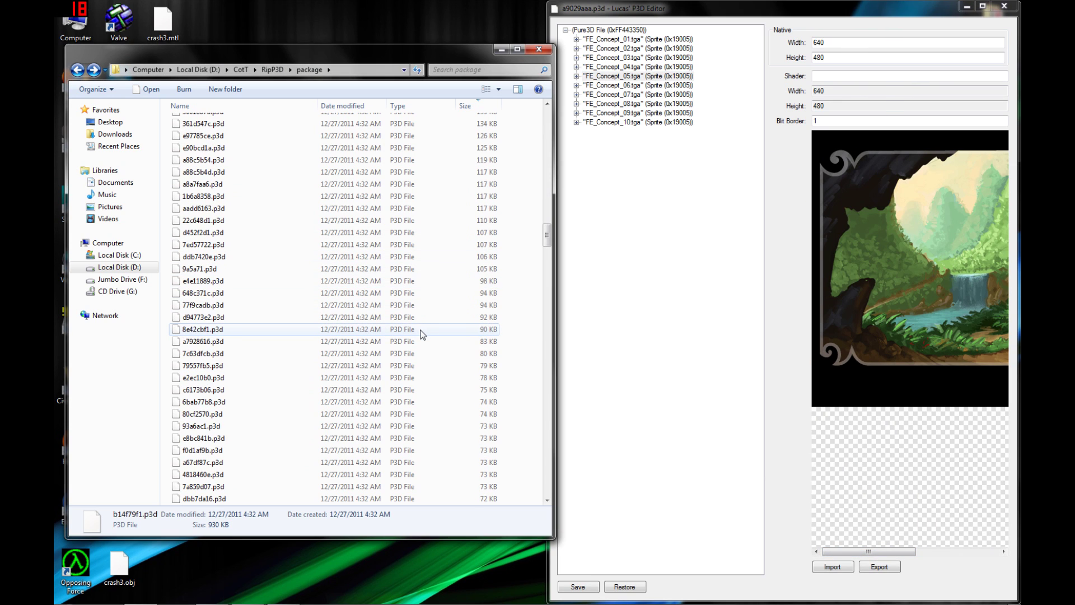
{"action": "left_click_drag", "start_coordinate": [482, 282], "coordinate": [691, 302]}
{"action": "left_click", "coordinate": [616, 48]}
{"action": "left_click", "coordinate": [604, 140]}
{"action": "left_click", "coordinate": [608, 233]}
Load 9a5a71.p3d and 1b6a8358.p3d into the P3D editor in turn and preview their texture entries
{"action": "left_click_drag", "start_coordinate": [452, 273], "coordinate": [648, 241]}
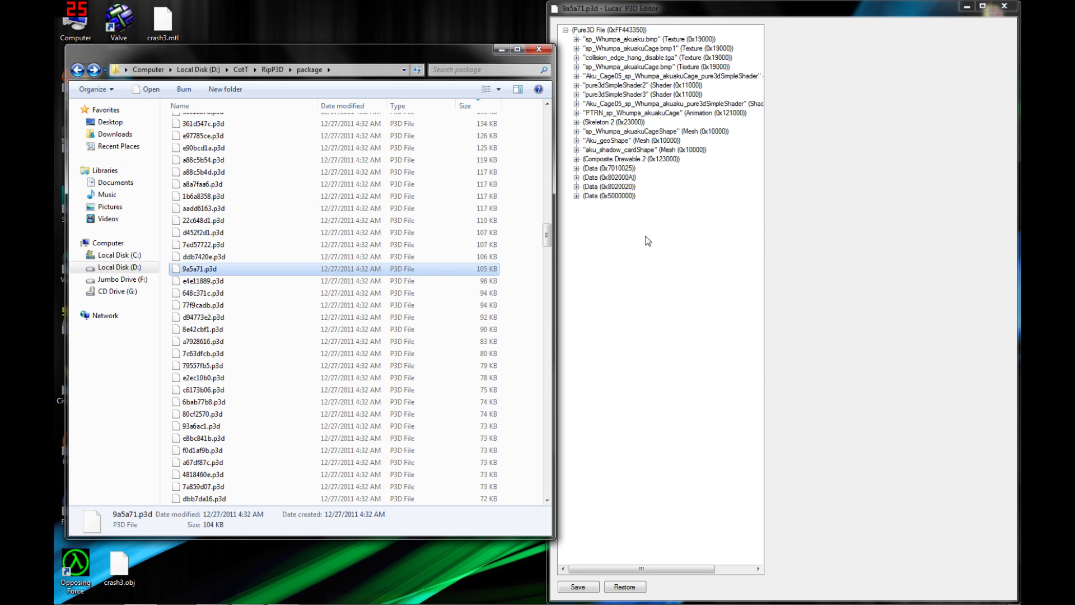
{"action": "left_click", "coordinate": [642, 41]}
{"action": "left_click_drag", "start_coordinate": [446, 196], "coordinate": [685, 216]}
{"action": "left_click", "coordinate": [609, 30]}
{"action": "left_click", "coordinate": [627, 39]}
Load a88c5b54.p3d into the P3D editor and export its chiratta.bmp texture to the Desktop as chiratta_bmp.png
{"action": "left_click_drag", "start_coordinate": [425, 160], "coordinate": [650, 190]}
{"action": "left_click", "coordinate": [623, 42]}
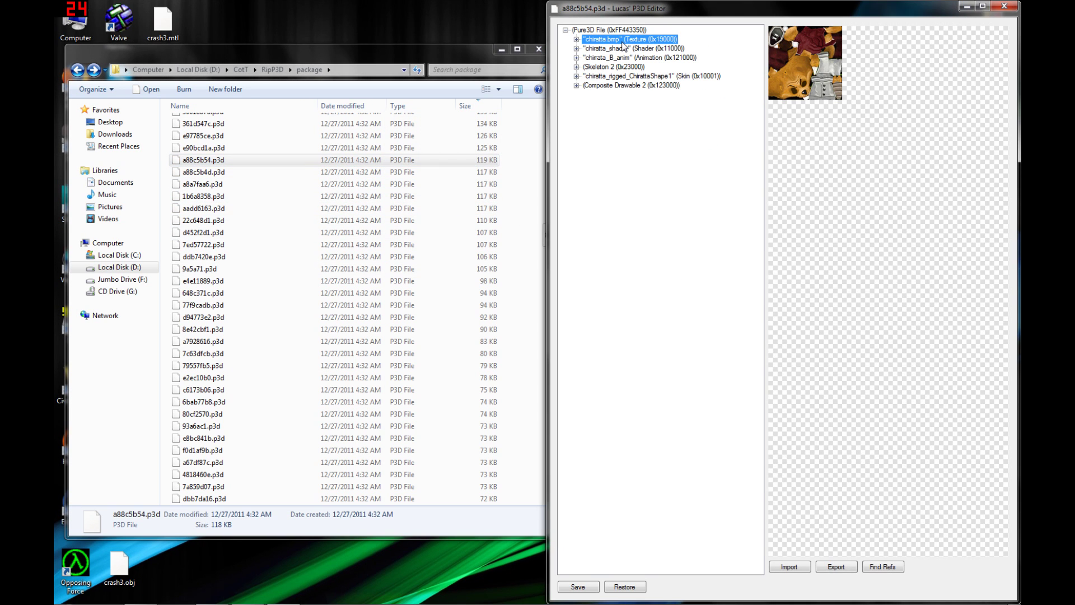
{"action": "left_click", "coordinate": [199, 163]}
{"action": "left_click", "coordinate": [830, 569]}
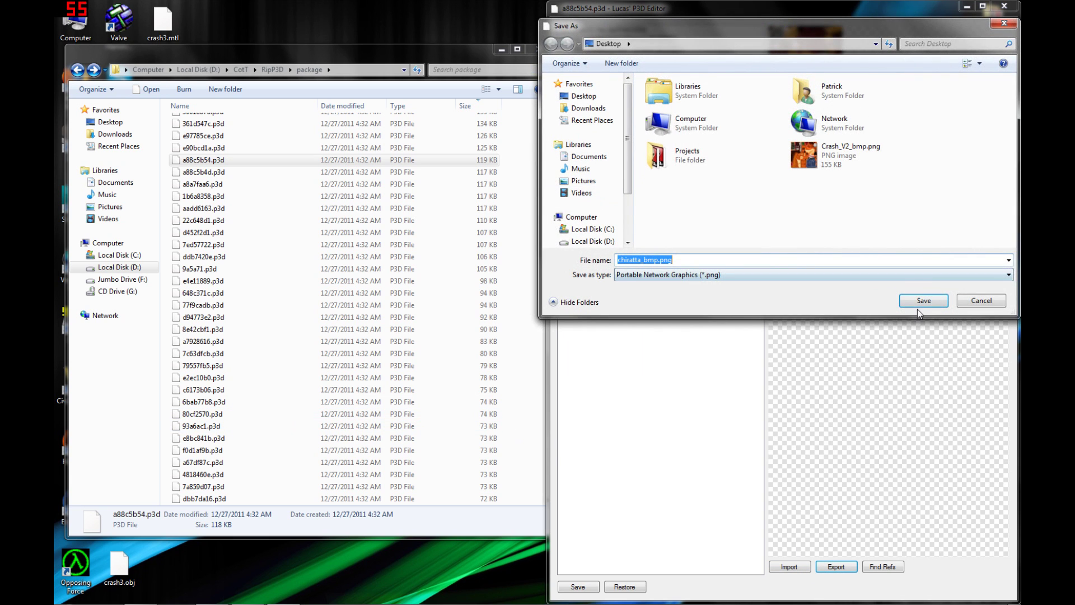
{"action": "left_click", "coordinate": [923, 301]}
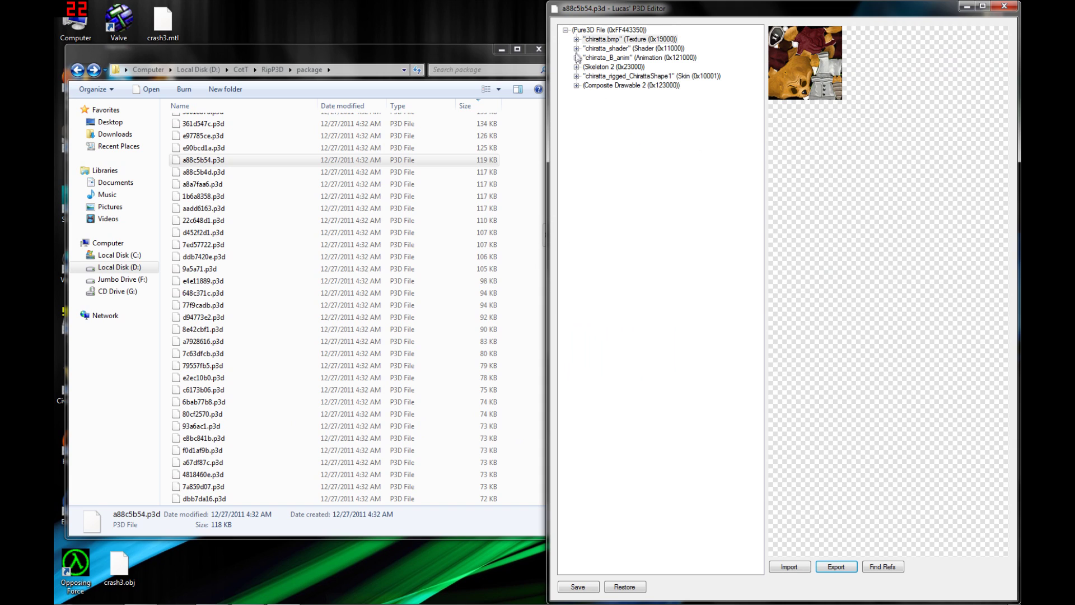
Export the primitive group of the chiratta_rigged_ChirattaShape1 skin to the Desktop as nerd in OBJ format, and close the P3D editor
{"action": "left_click", "coordinate": [577, 76]}
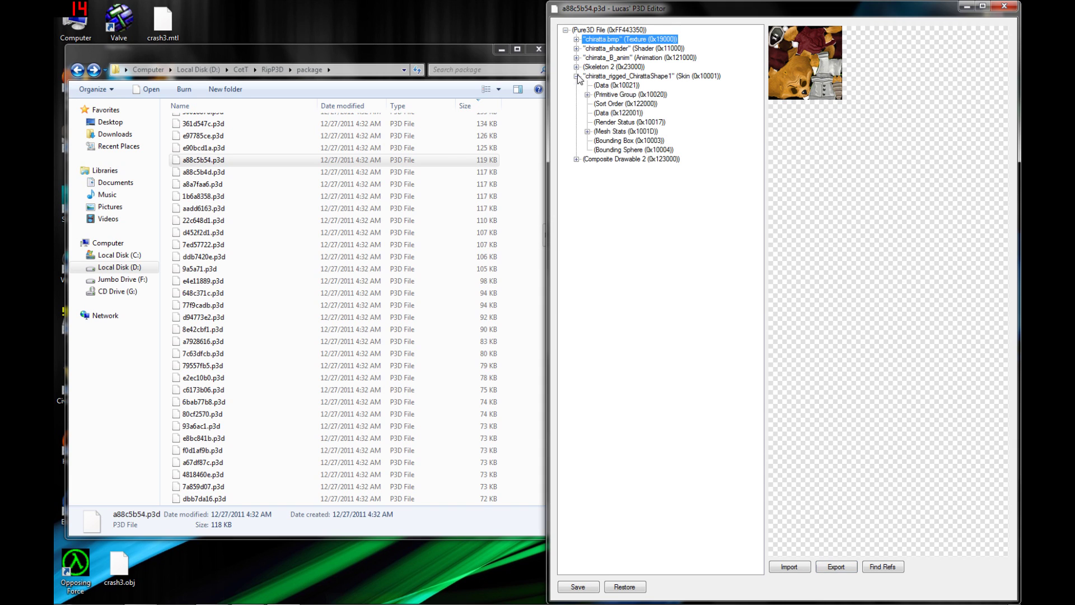
{"action": "left_click", "coordinate": [643, 95]}
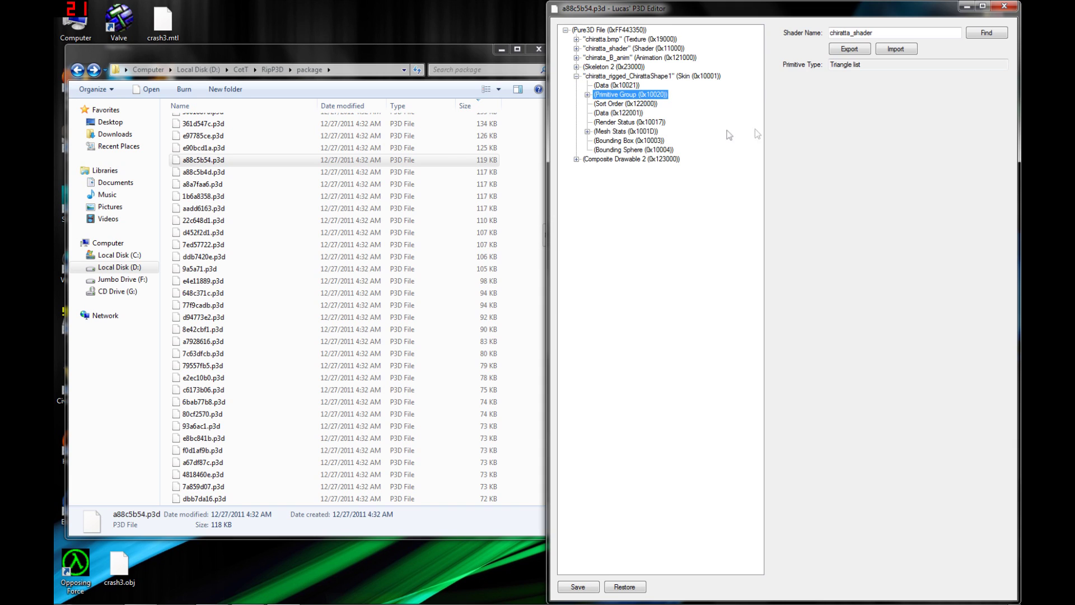
{"action": "left_click", "coordinate": [850, 50]}
{"action": "type", "text": "nerd"}
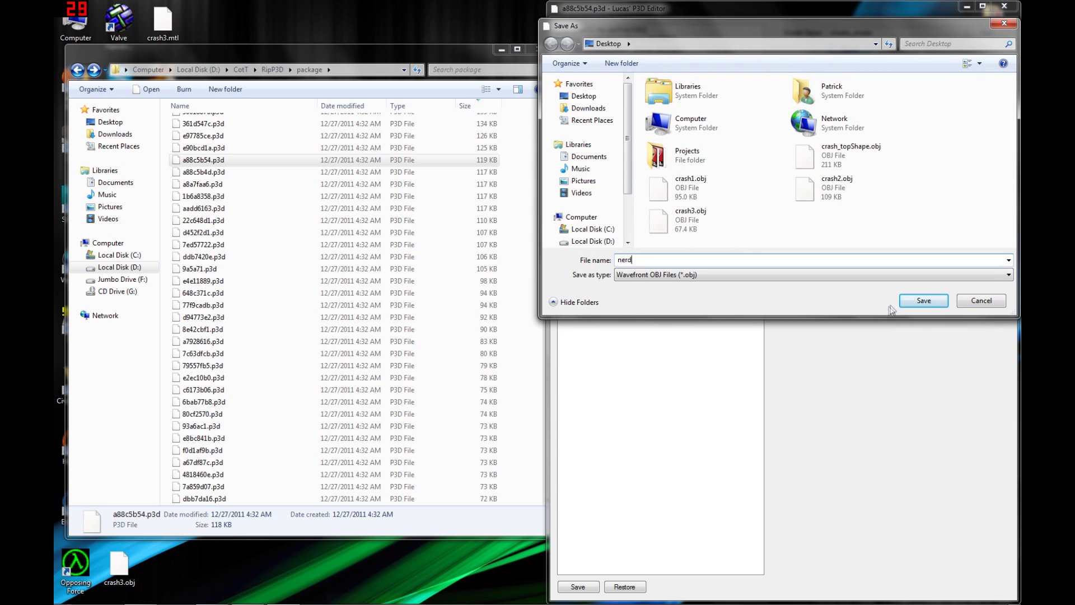
{"action": "left_click", "coordinate": [921, 300]}
{"action": "left_click", "coordinate": [602, 78]}
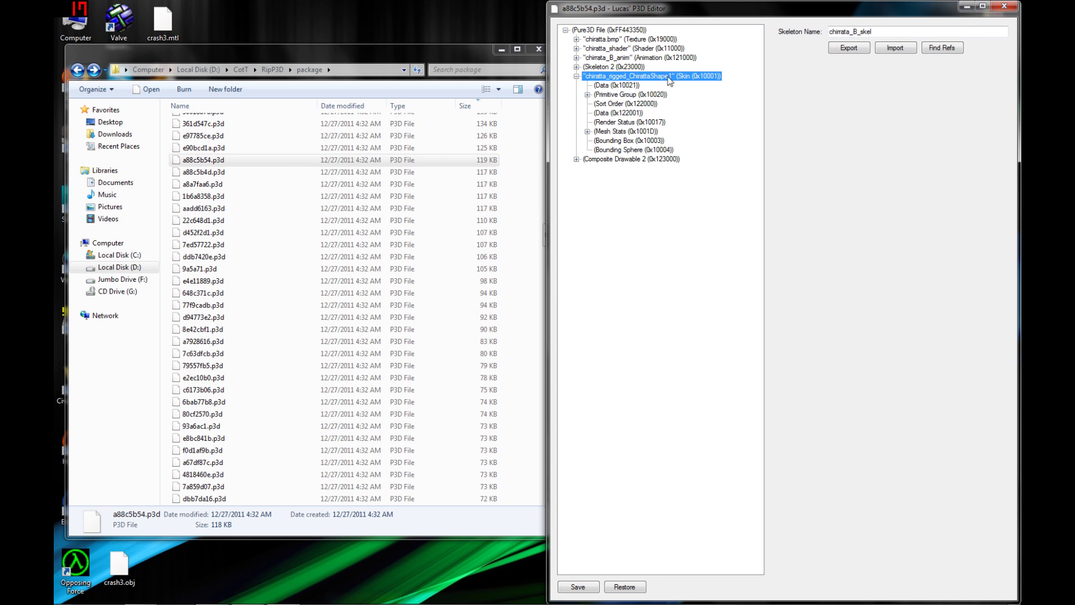
{"action": "left_click", "coordinate": [1004, 6]}
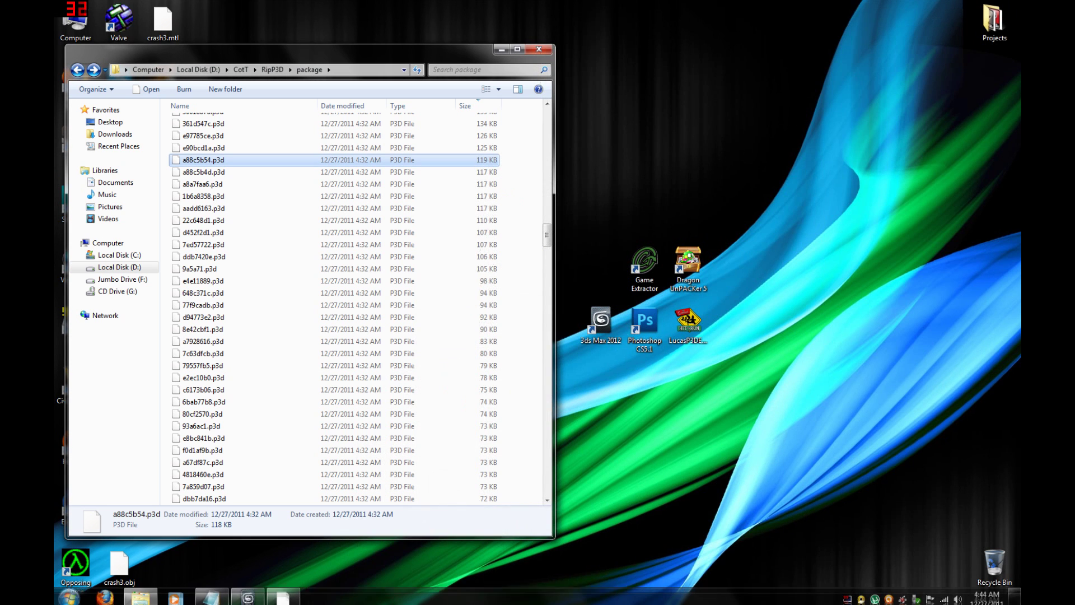
Switch to 3ds Max and save the assembled Crash scene as crash in the scenes folder
{"action": "left_click", "coordinate": [244, 594]}
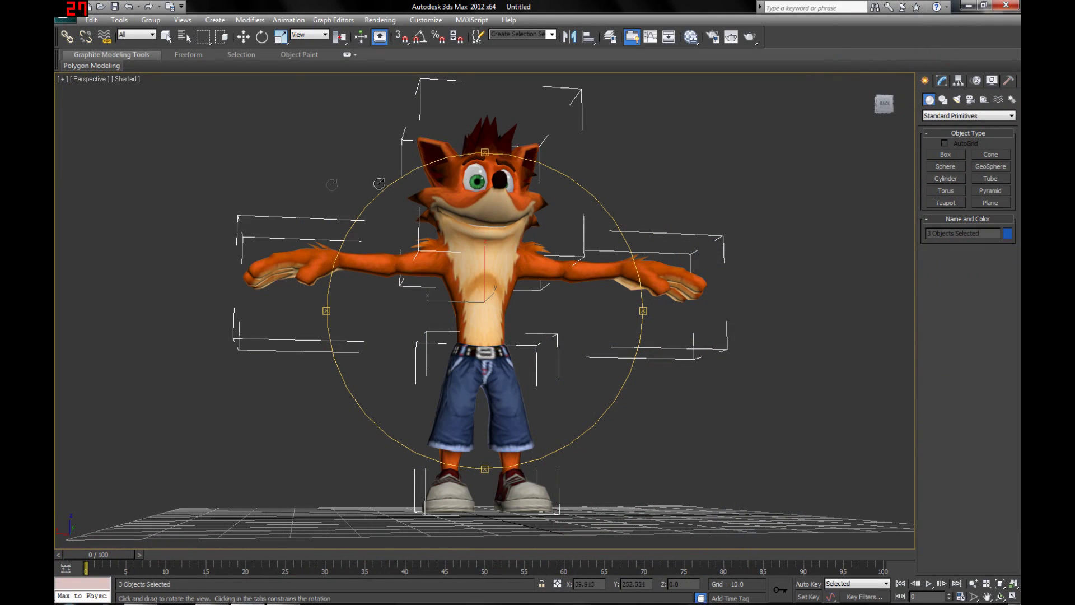
{"action": "left_click", "coordinate": [66, 8]}
{"action": "left_click", "coordinate": [93, 139]}
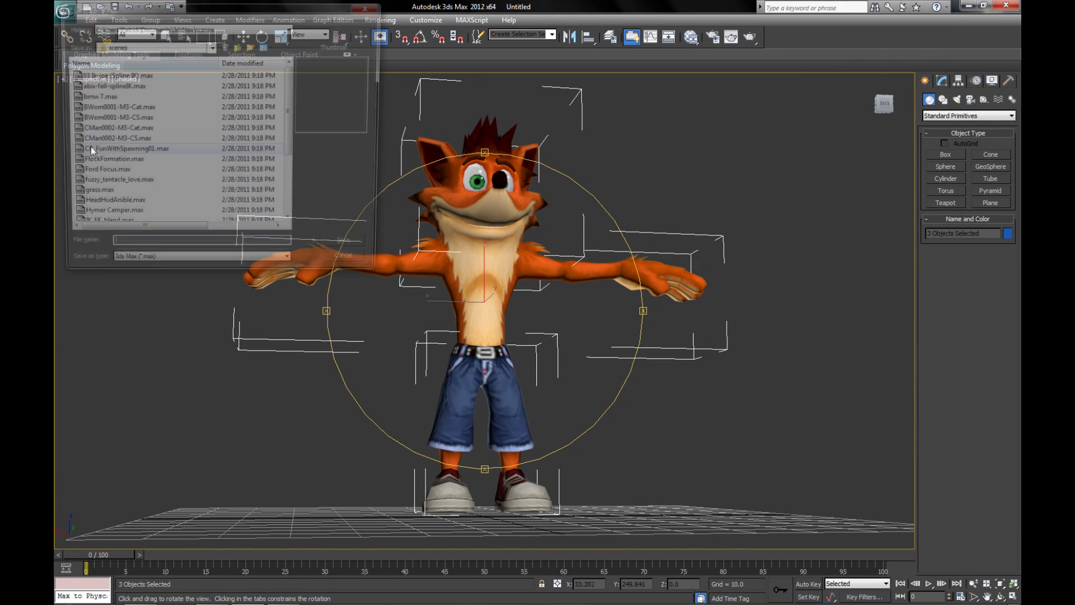
{"action": "type", "text": "crash"}
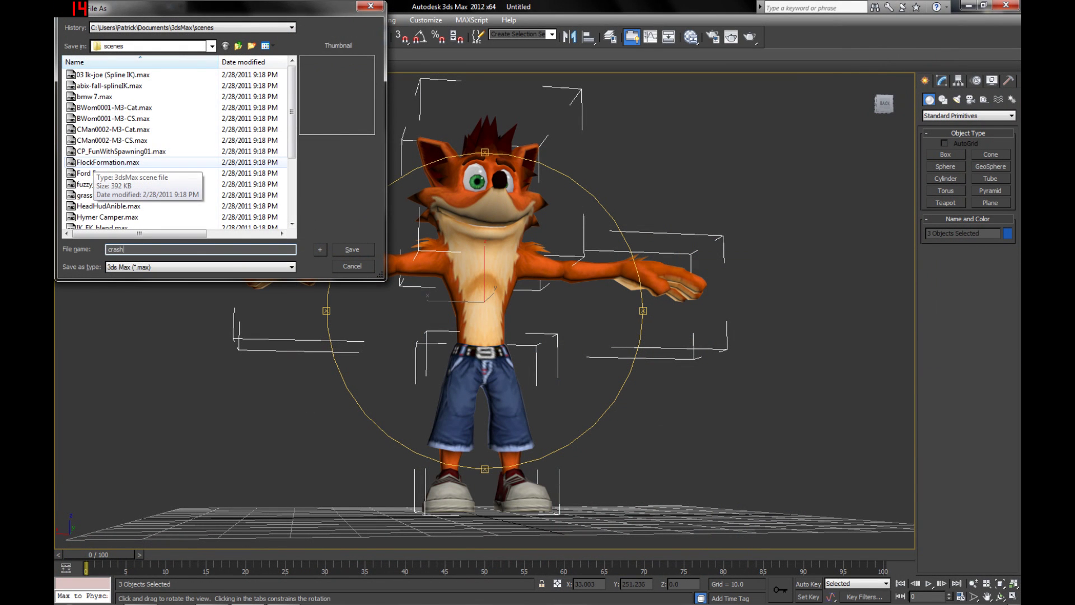
{"action": "key", "text": "Return"}
Reset 3ds Max to an empty scene
{"action": "left_click", "coordinate": [63, 12]}
{"action": "left_click", "coordinate": [92, 63]}
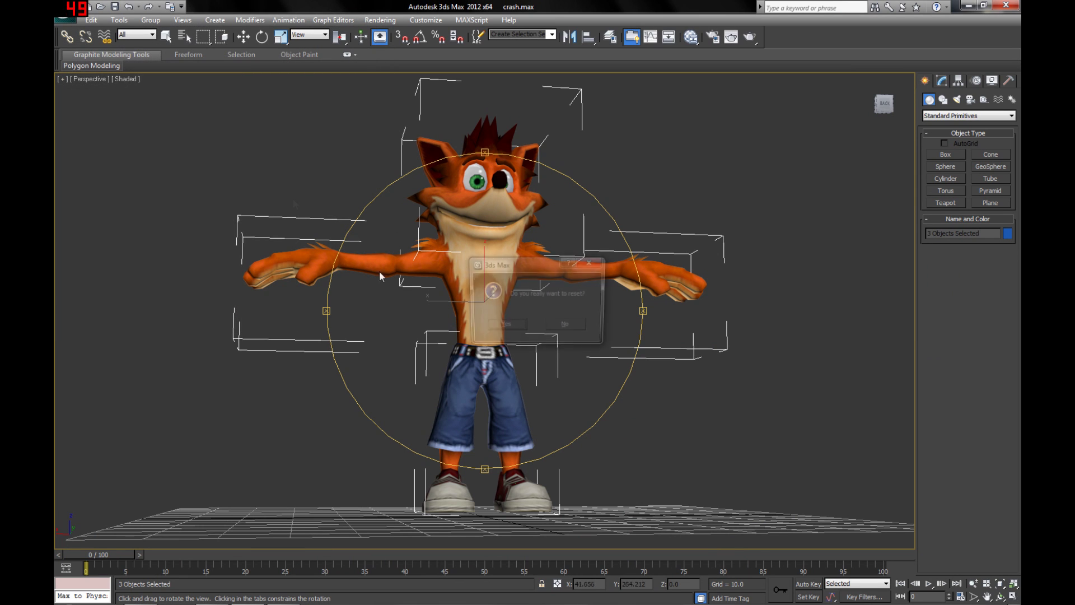
{"action": "left_click", "coordinate": [502, 326]}
Import nerd.obj from the Desktop with the default OBJ import options and view the model from the front
{"action": "left_click", "coordinate": [64, 12]}
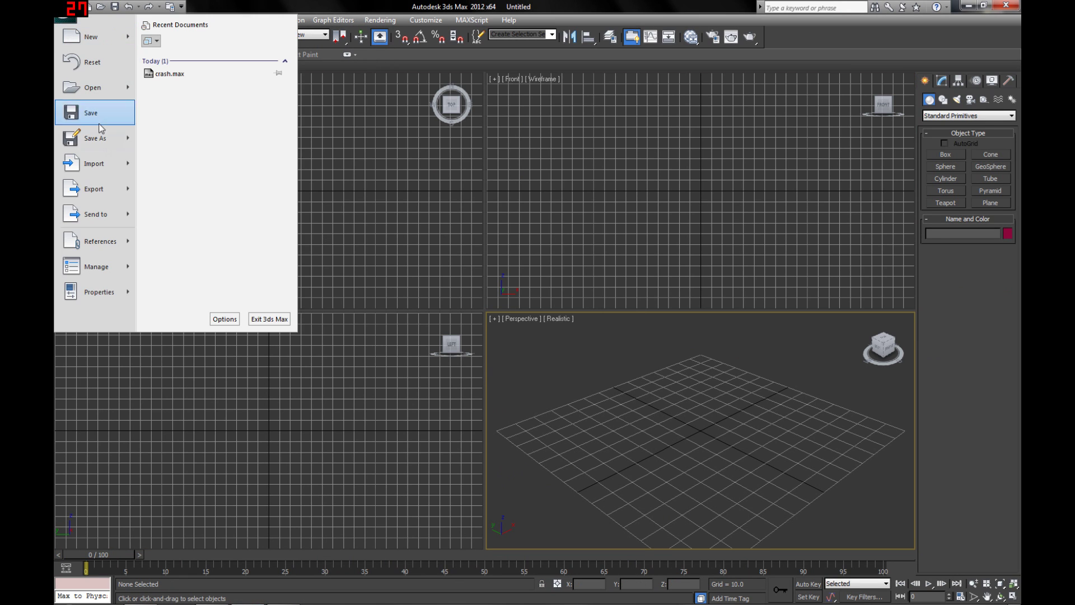
{"action": "left_click", "coordinate": [112, 167]}
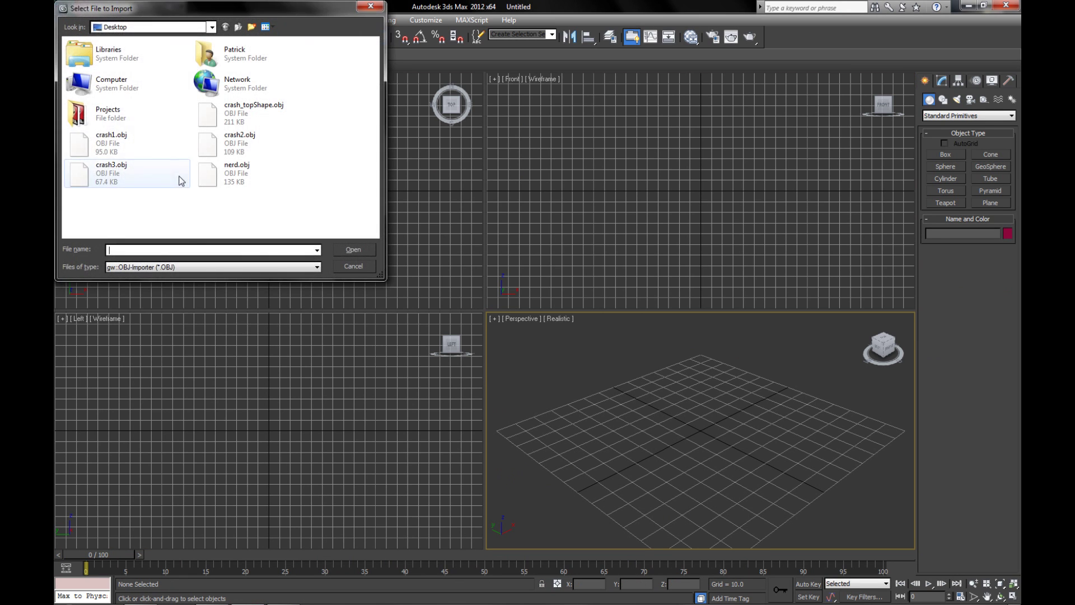
{"action": "double_click", "coordinate": [238, 170]}
{"action": "left_click", "coordinate": [465, 499]}
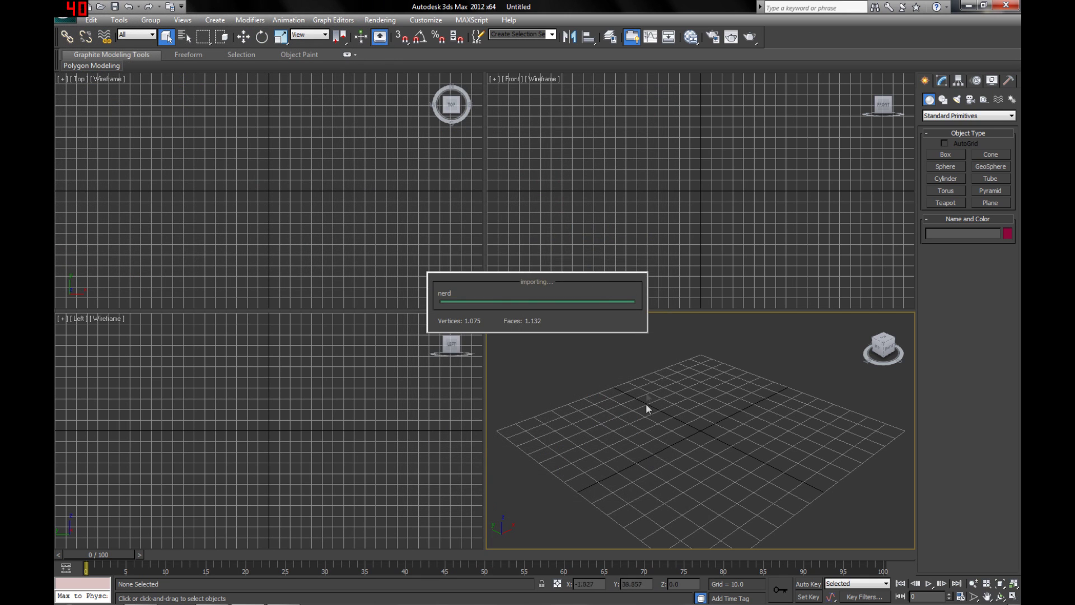
{"action": "left_click", "coordinate": [677, 363]}
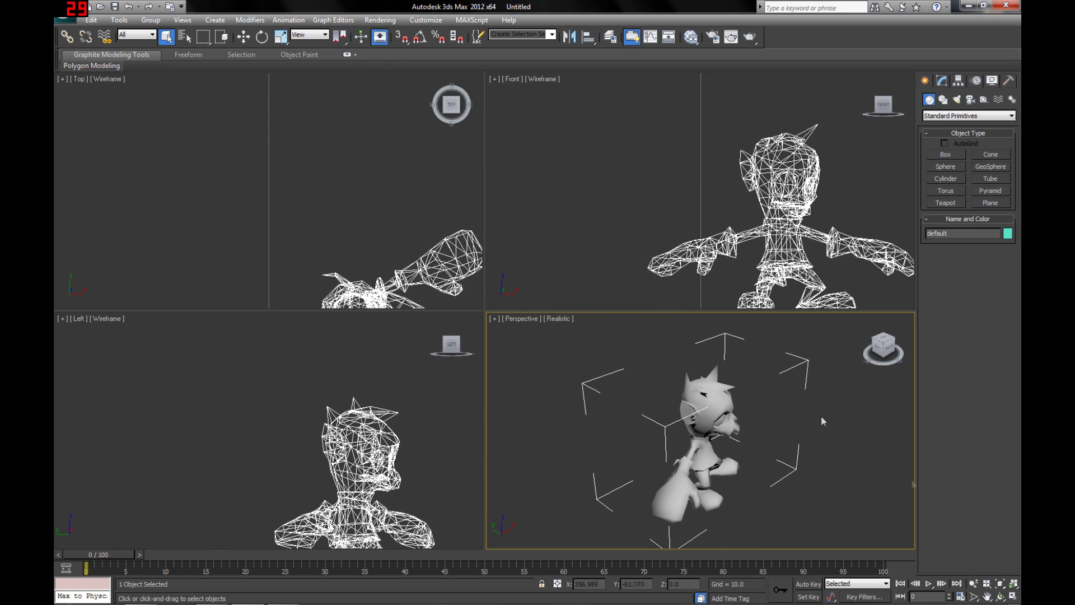
{"action": "left_click", "coordinate": [1000, 596]}
{"action": "scroll", "coordinate": [700, 431], "scroll_direction": "up", "scroll_amount": 5}
{"action": "left_click_drag", "start_coordinate": [699, 432], "coordinate": [723, 425]}
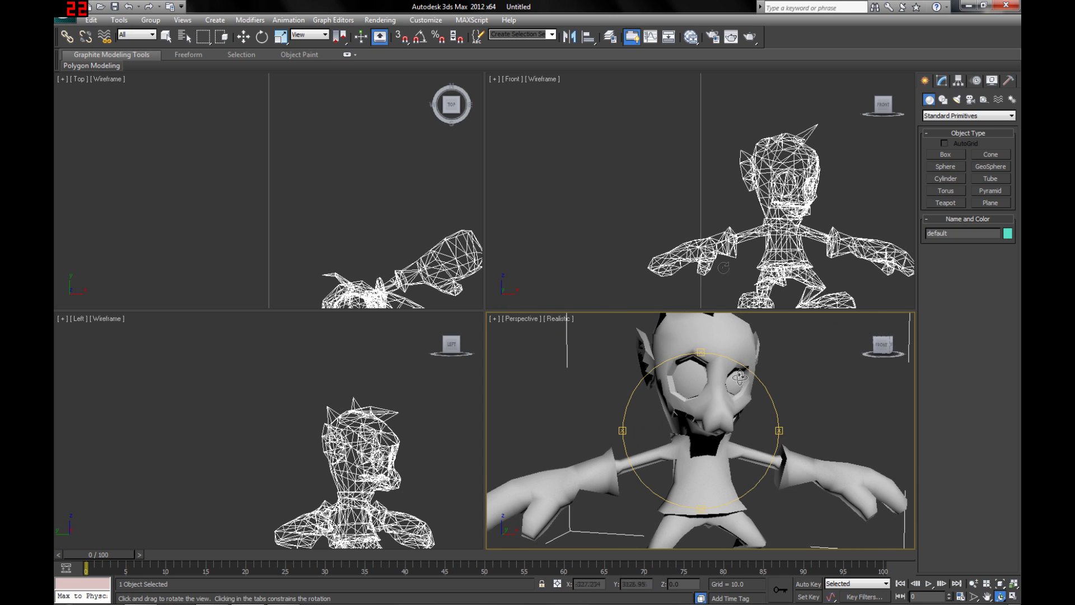
Add the 02 - Default sample material to the Slate Material Editor view and open its parameters
{"action": "left_click", "coordinate": [690, 36]}
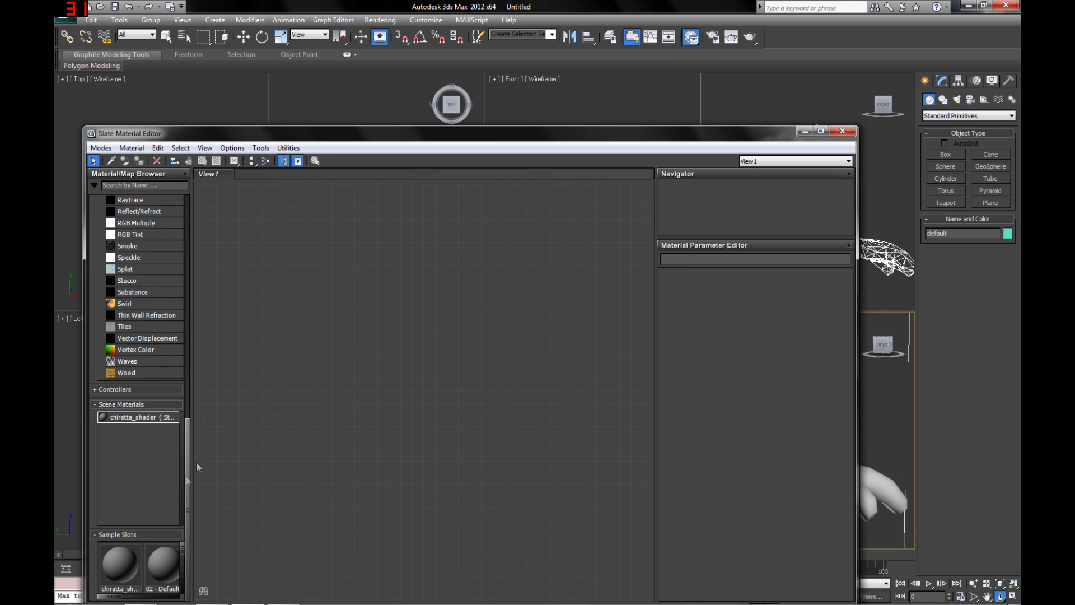
{"action": "left_click_drag", "start_coordinate": [150, 577], "coordinate": [408, 320]}
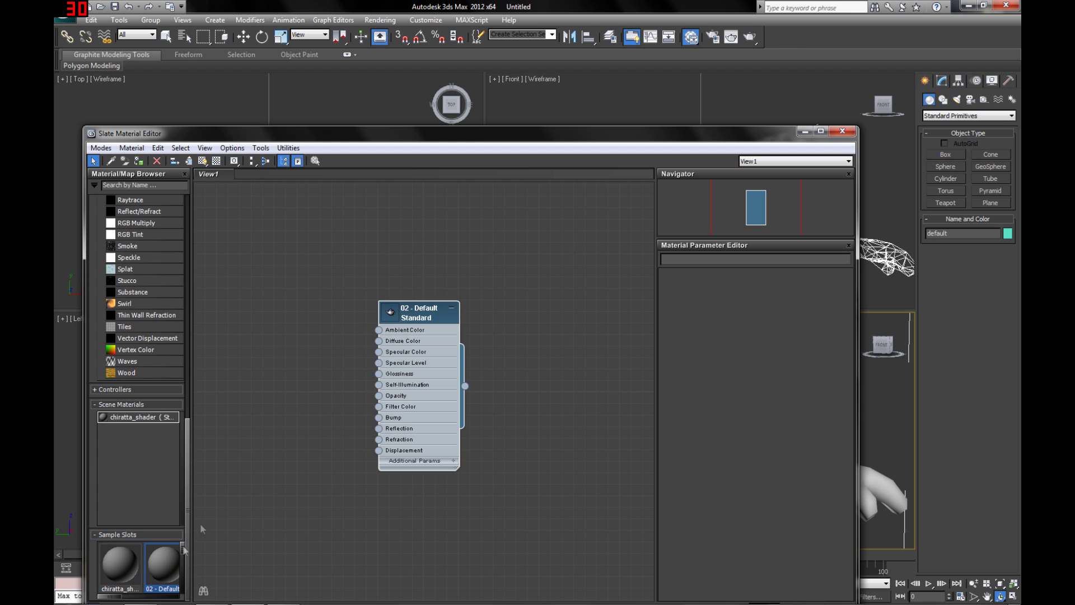
{"action": "double_click", "coordinate": [416, 316]}
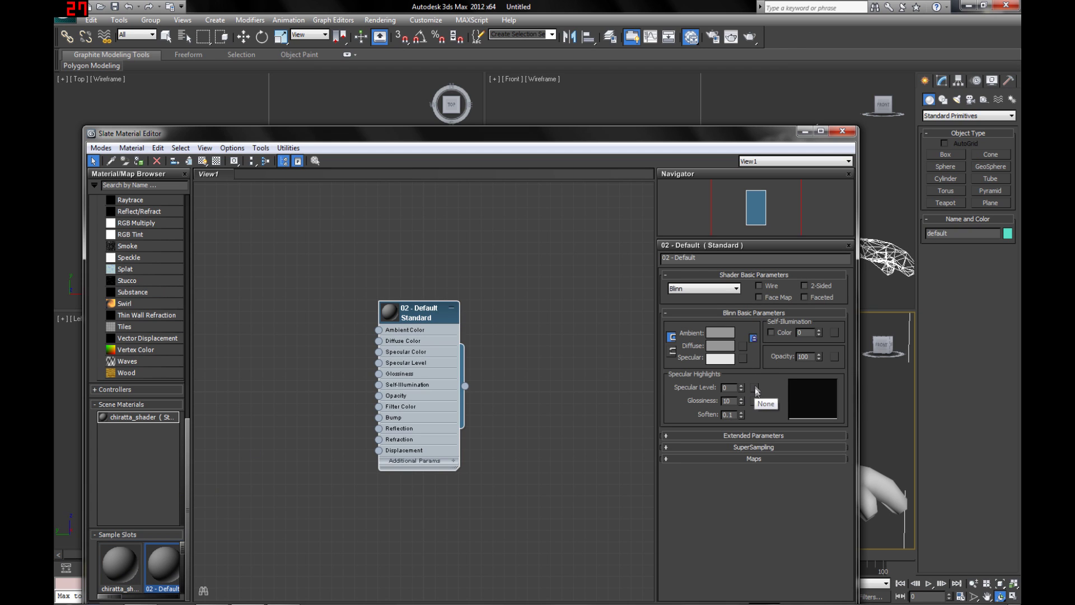
Assign a Bitmap map to the material's diffuse color, choosing chiratta_bmp.png from the Desktop
{"action": "left_click", "coordinate": [744, 346]}
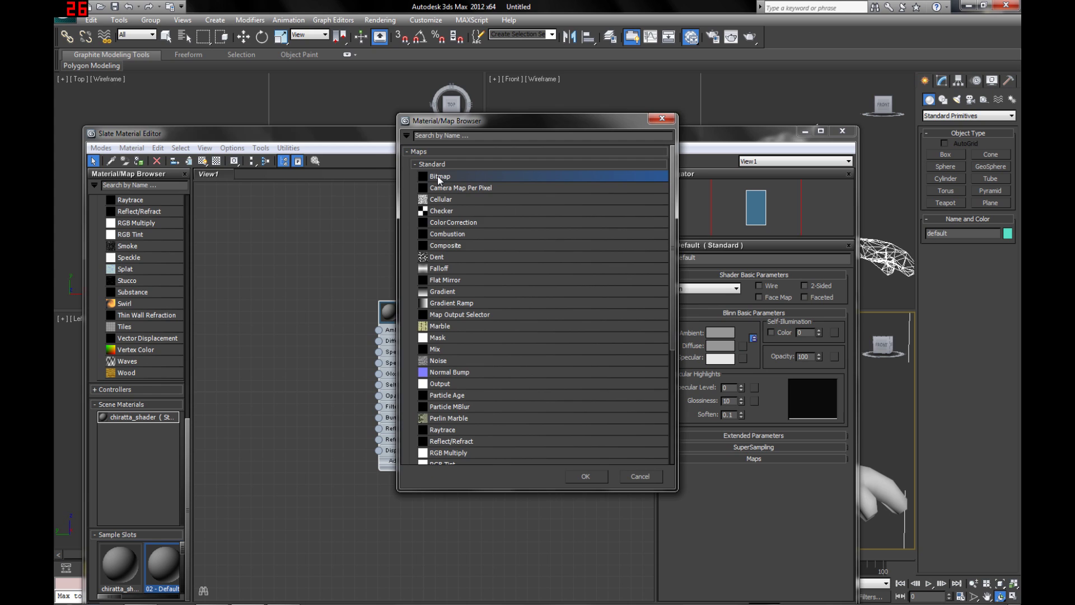
{"action": "double_click", "coordinate": [438, 176]}
{"action": "scroll", "coordinate": [246, 107], "scroll_direction": "down", "scroll_amount": 1}
{"action": "left_click", "coordinate": [246, 97]}
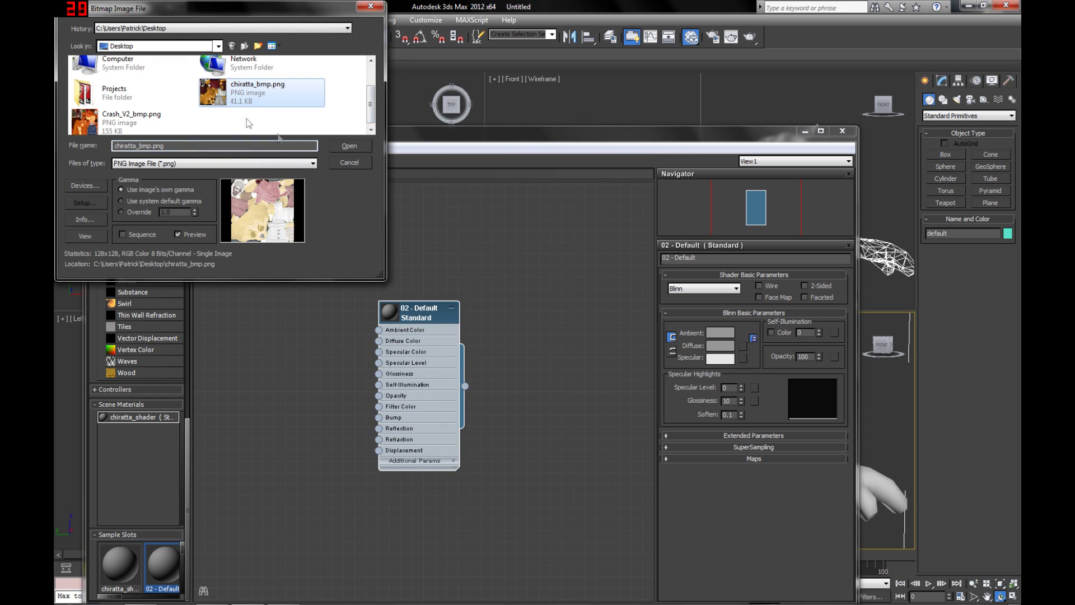
{"action": "left_click", "coordinate": [349, 146]}
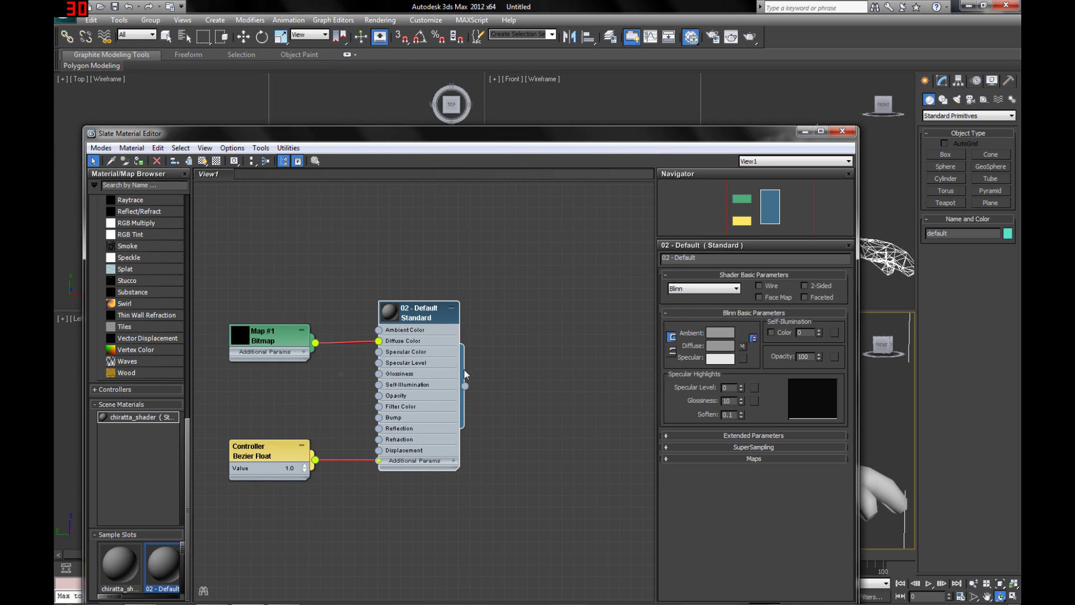
Load chiratta_bmp.png from the Desktop into the diffuse Bitmap map's parameters and apply the material to the imported model
{"action": "double_click", "coordinate": [281, 330]}
{"action": "left_click", "coordinate": [750, 416]}
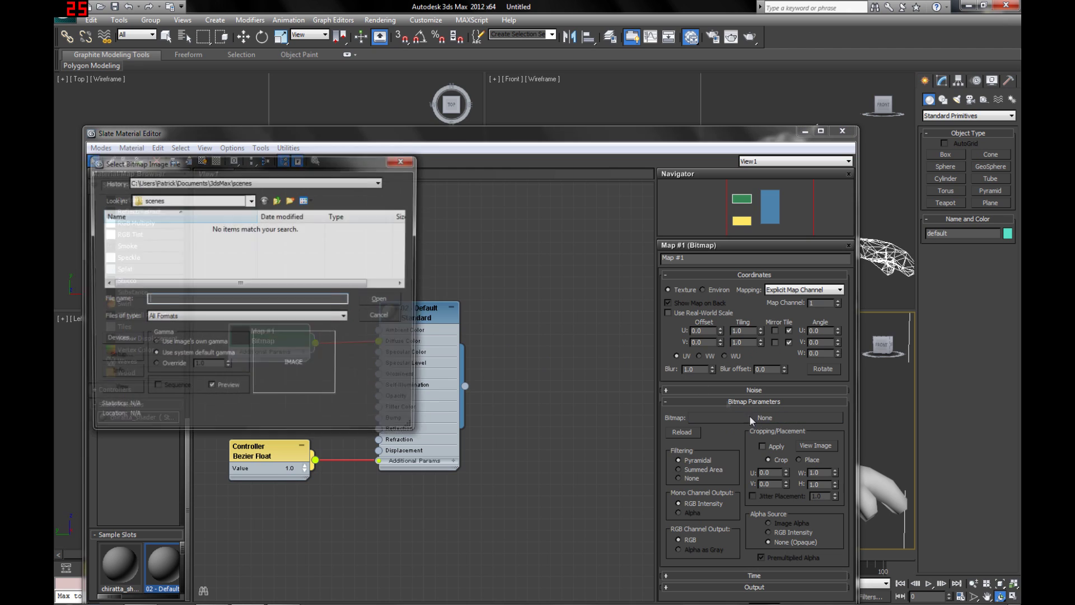
{"action": "left_click", "coordinate": [251, 200]}
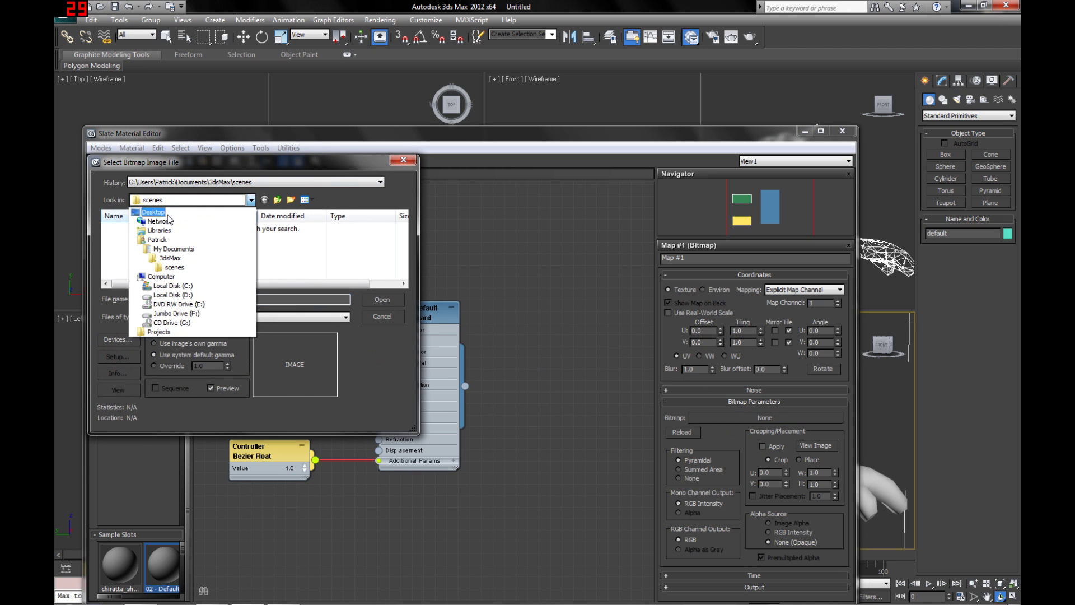
{"action": "left_click", "coordinate": [148, 209]}
{"action": "scroll", "coordinate": [405, 249], "scroll_direction": "down", "scroll_amount": 1}
{"action": "left_click", "coordinate": [286, 248]}
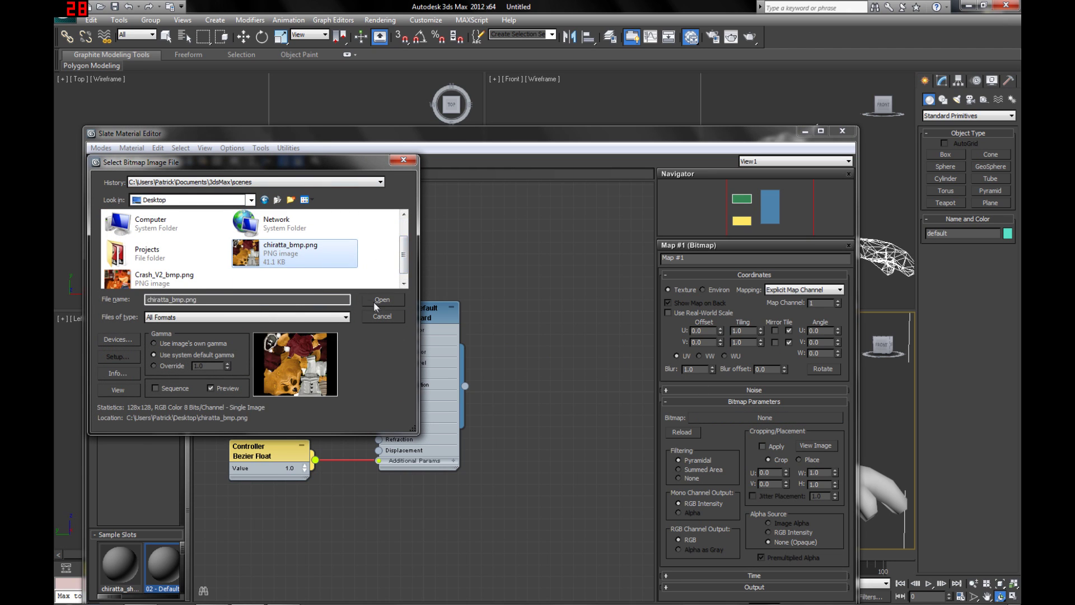
{"action": "left_click", "coordinate": [382, 300]}
{"action": "left_click_drag", "start_coordinate": [206, 134], "coordinate": [831, 192]}
{"action": "left_click", "coordinate": [785, 317]}
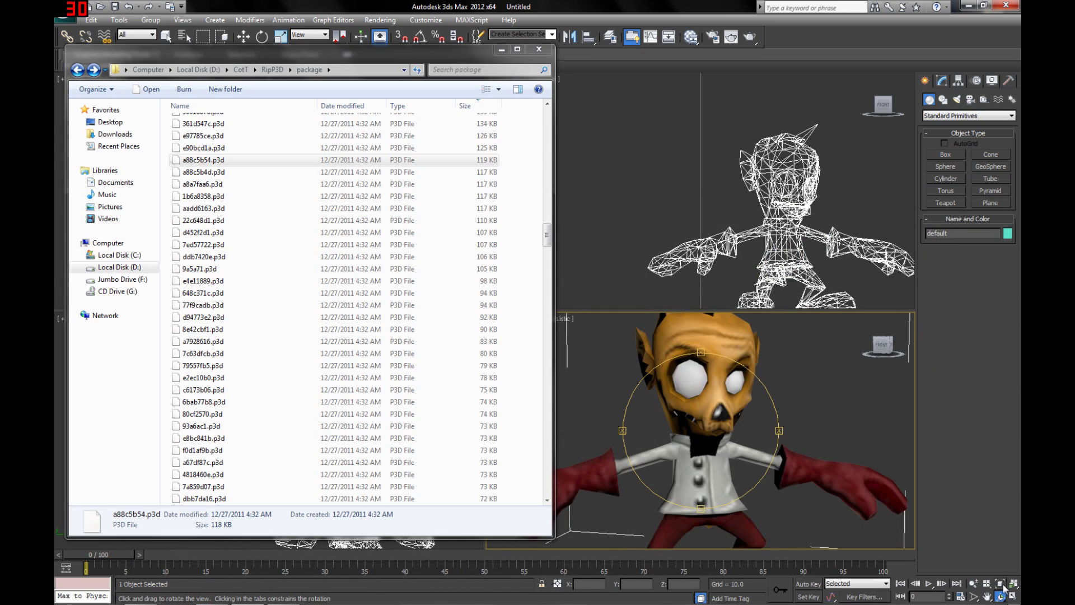
Maximize the perspective view and examine the textured character model from several angles and distances
{"action": "left_click", "coordinate": [1000, 584]}
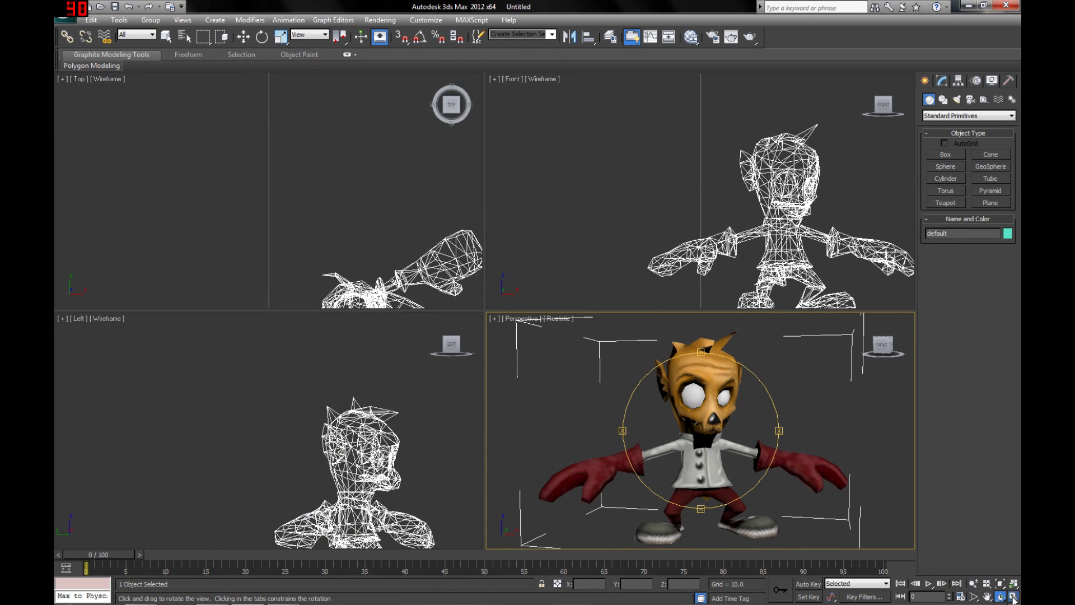
{"action": "left_click", "coordinate": [1013, 596]}
{"action": "left_click_drag", "start_coordinate": [874, 308], "coordinate": [500, 278]}
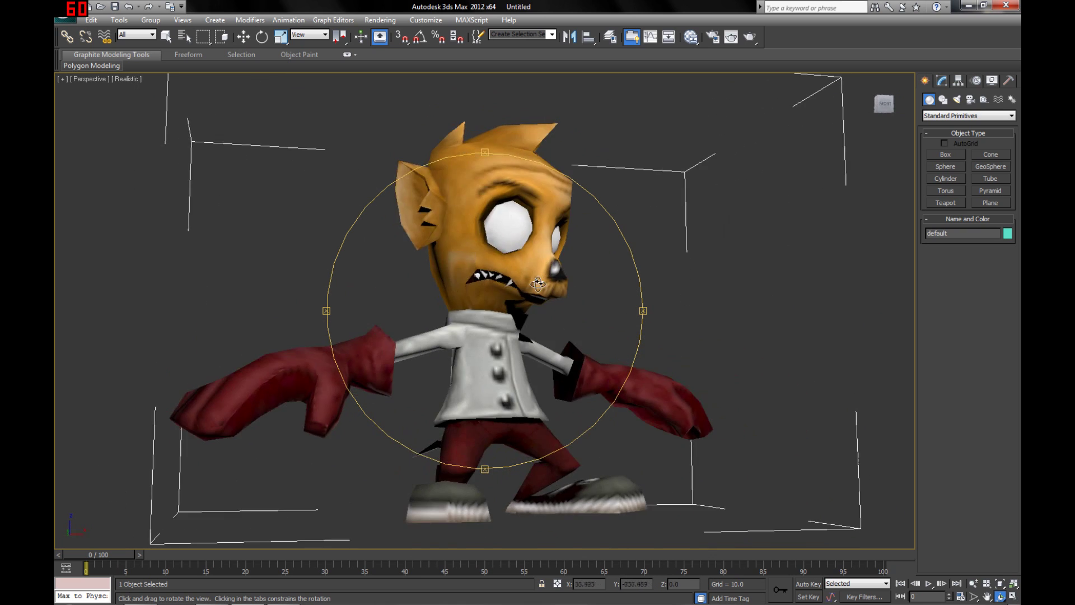
{"action": "scroll", "coordinate": [500, 278], "scroll_direction": "down", "scroll_amount": 8}
{"action": "scroll", "coordinate": [500, 278], "scroll_direction": "up", "scroll_amount": 2}
{"action": "scroll", "coordinate": [500, 278], "scroll_direction": "up", "scroll_amount": 6}
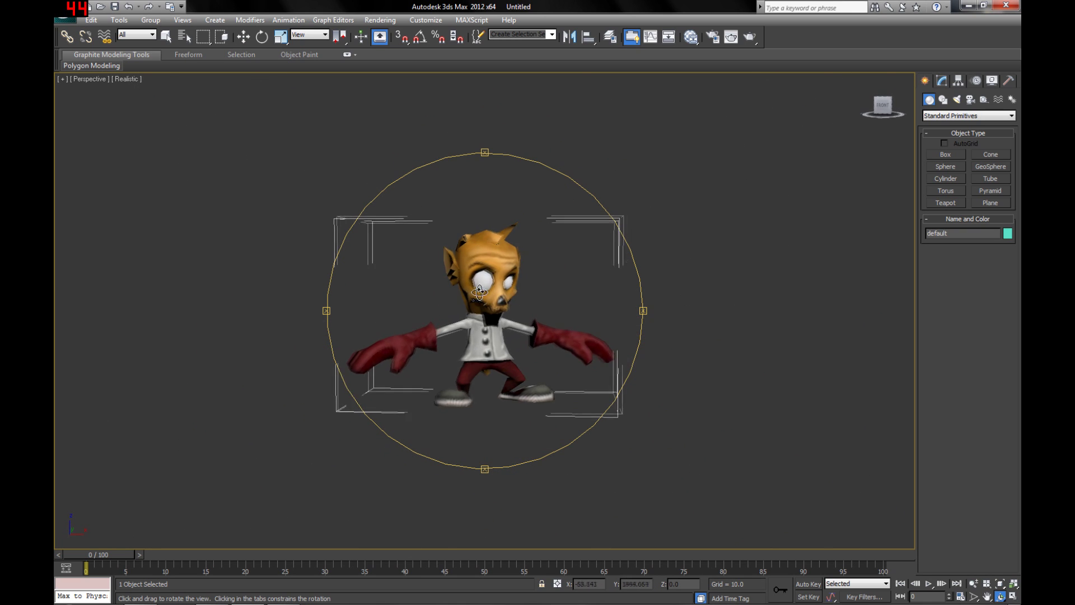
{"action": "scroll", "coordinate": [509, 270], "scroll_direction": "down", "scroll_amount": 2}
{"action": "left_click_drag", "start_coordinate": [514, 266], "coordinate": [614, 246]}
{"action": "scroll", "coordinate": [504, 257], "scroll_direction": "up", "scroll_amount": 5}
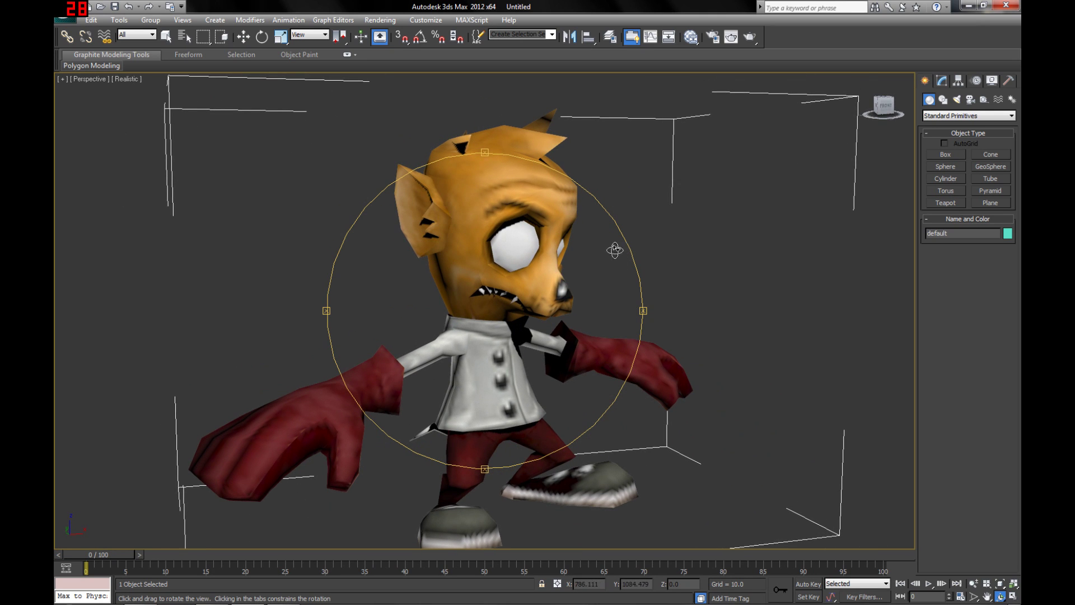
Close 3ds Max without saving the character scene
{"action": "left_click", "coordinate": [1006, 7]}
{"action": "left_click", "coordinate": [540, 345]}
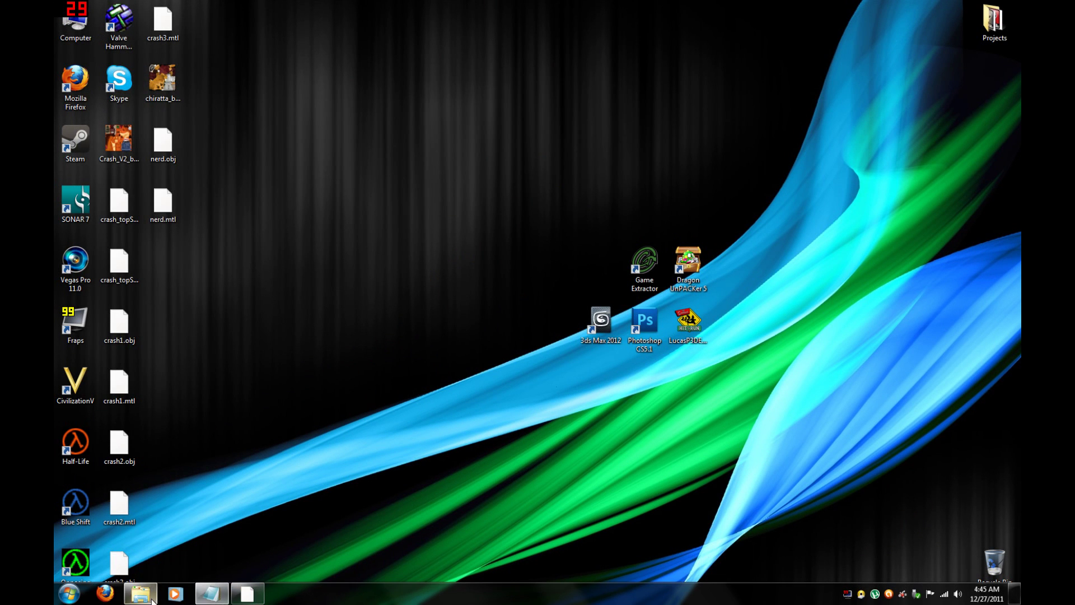
Switch to Lucas' P3D Editor and check the contents of e90bcd1a.p3d, e97785ce.p3d and 361d547c.p3d from the package folder
{"action": "left_click", "coordinate": [236, 594]}
{"action": "double_click", "coordinate": [353, 160]}
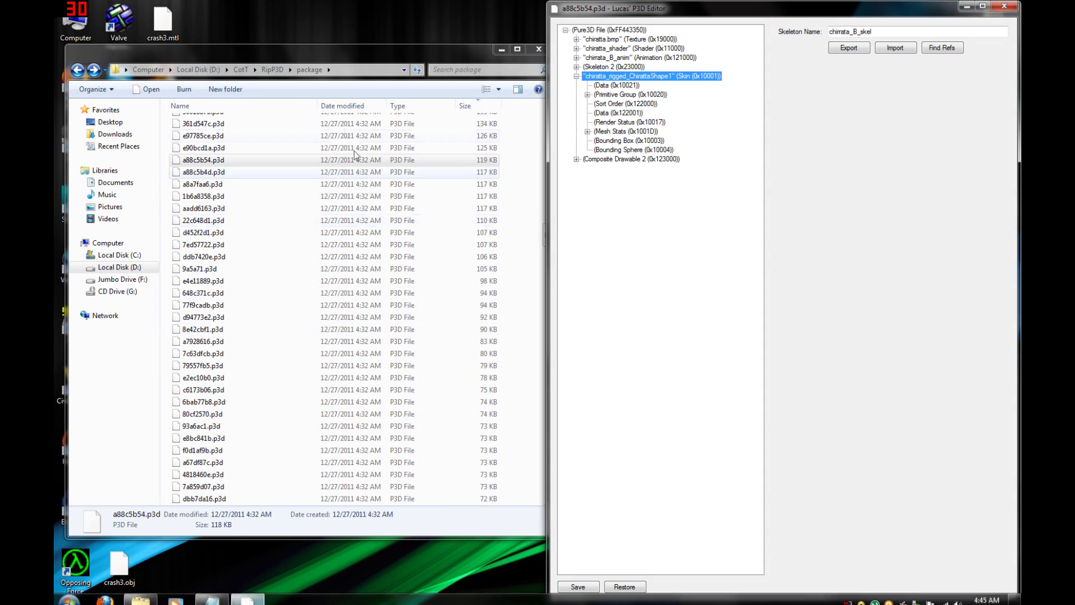
{"action": "double_click", "coordinate": [457, 148]}
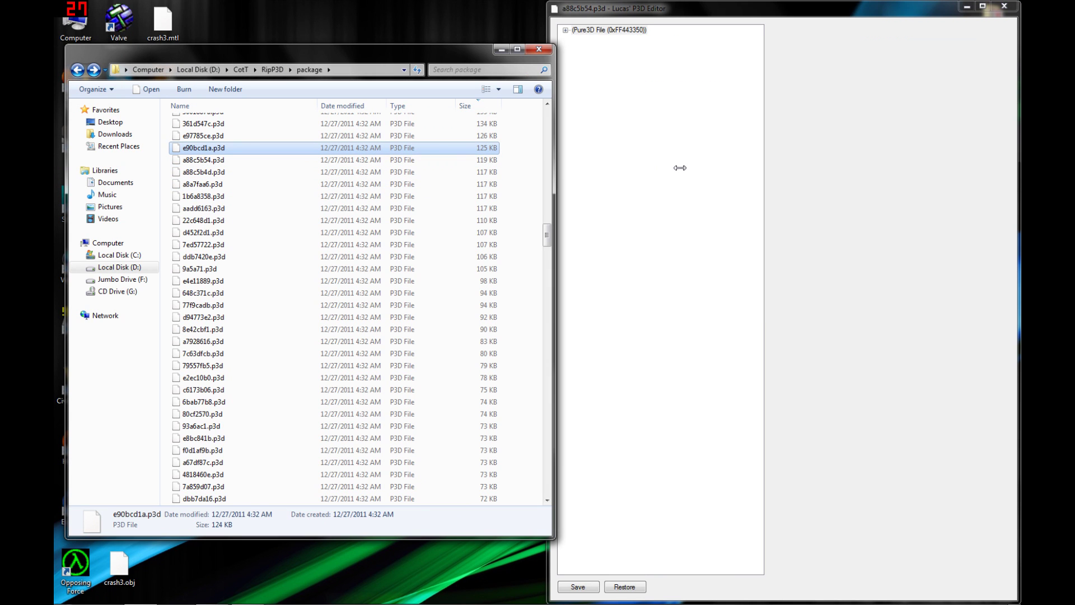
{"action": "double_click", "coordinate": [487, 136]}
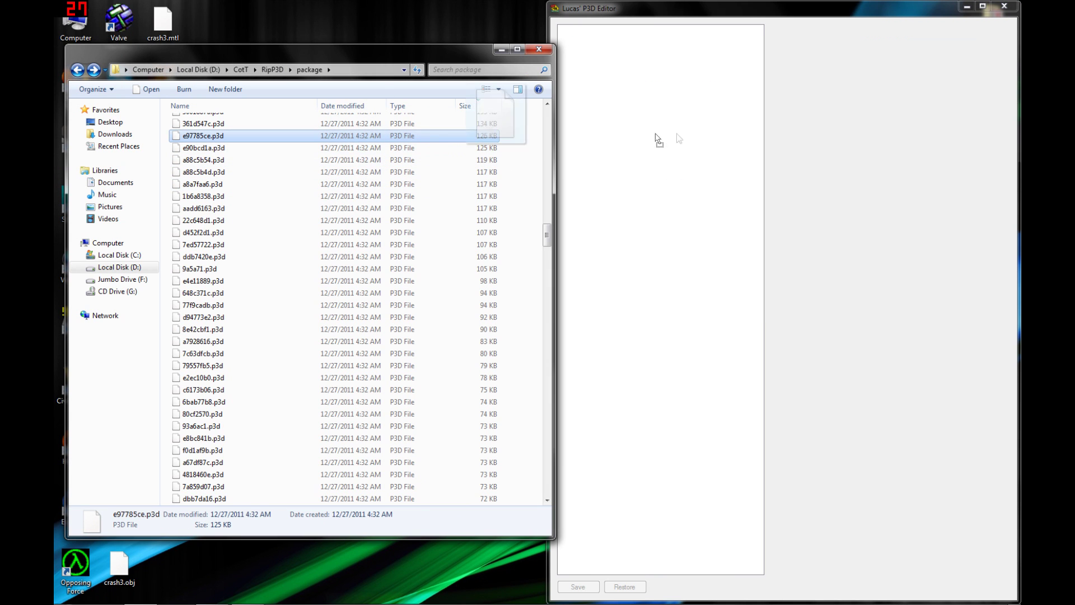
{"action": "left_click", "coordinate": [600, 40]}
{"action": "left_click", "coordinate": [408, 124]}
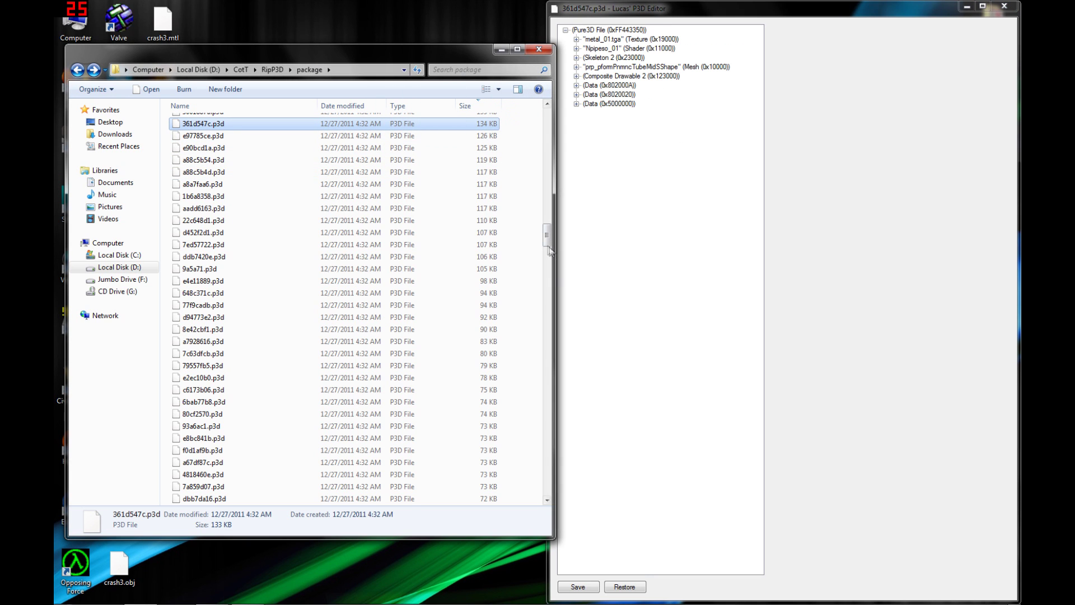
Check the larger P3D files from 3001887a.p3d up to e37358f8.p3d one after another for character models and textures
{"action": "scroll", "coordinate": [447, 264], "scroll_direction": "up", "scroll_amount": 4}
{"action": "double_click", "coordinate": [445, 258]}
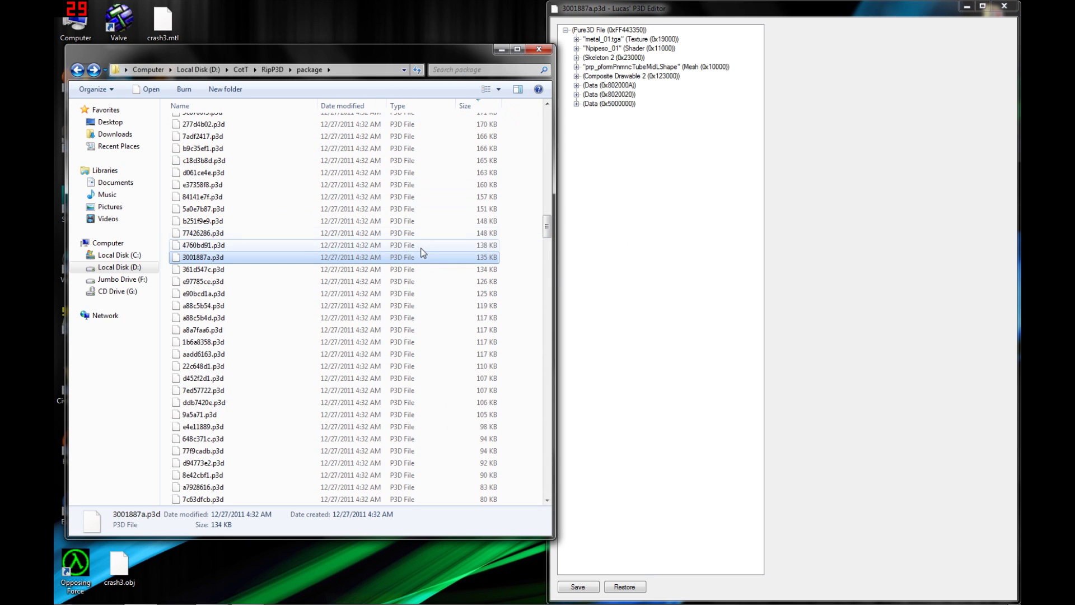
{"action": "double_click", "coordinate": [425, 245]}
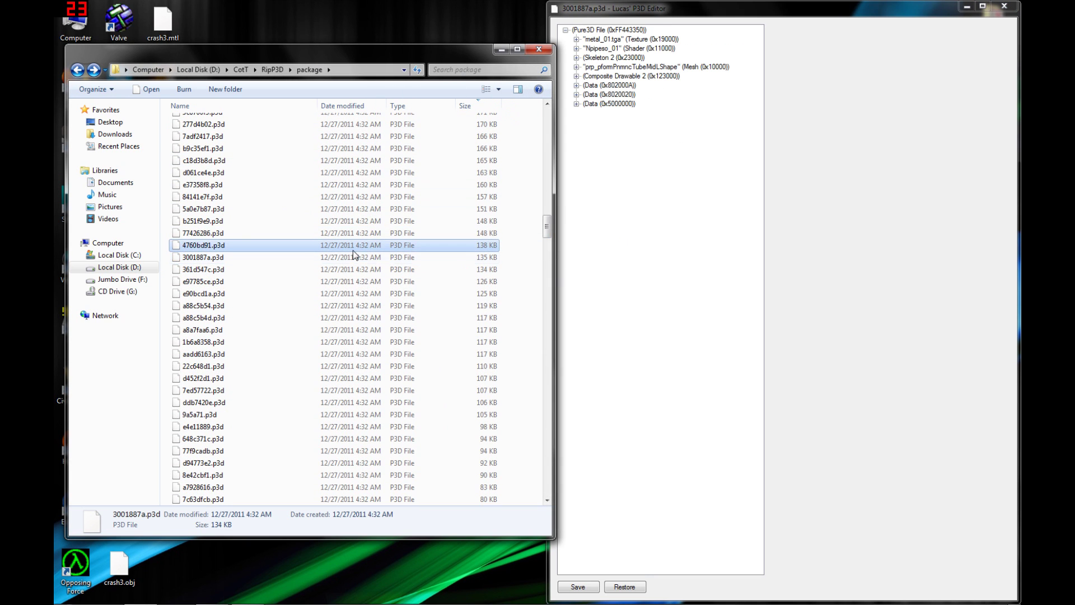
{"action": "double_click", "coordinate": [409, 233]}
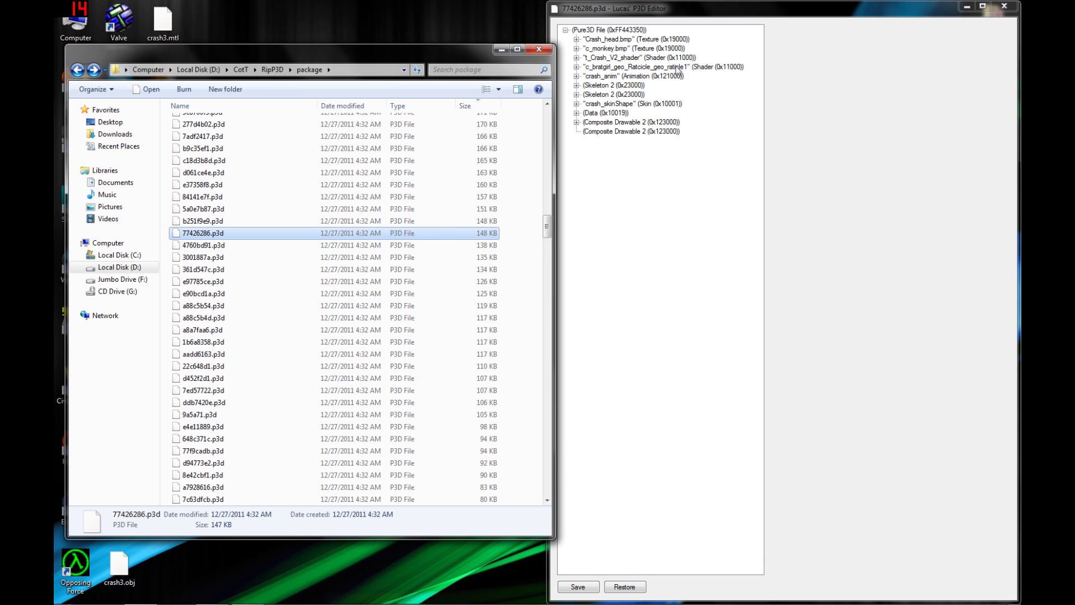
{"action": "double_click", "coordinate": [388, 221]}
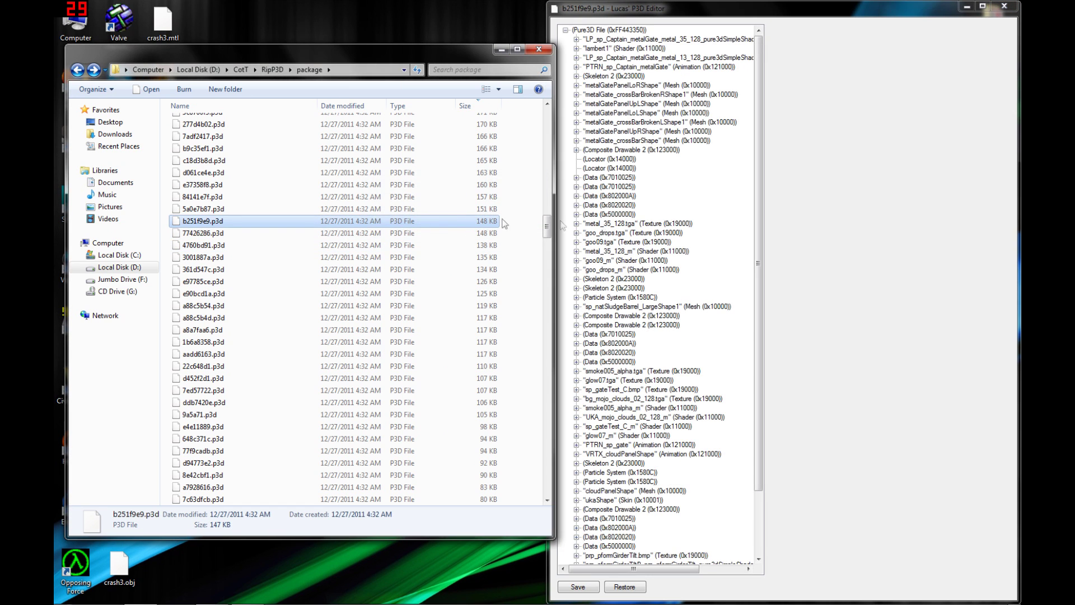
{"action": "double_click", "coordinate": [408, 209]}
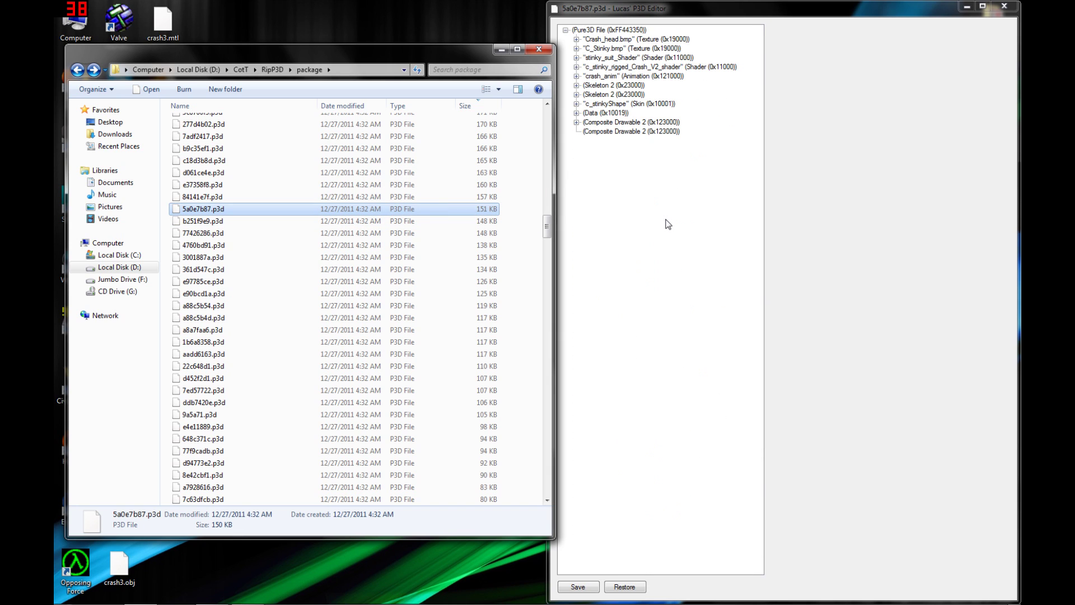
{"action": "double_click", "coordinate": [465, 197]}
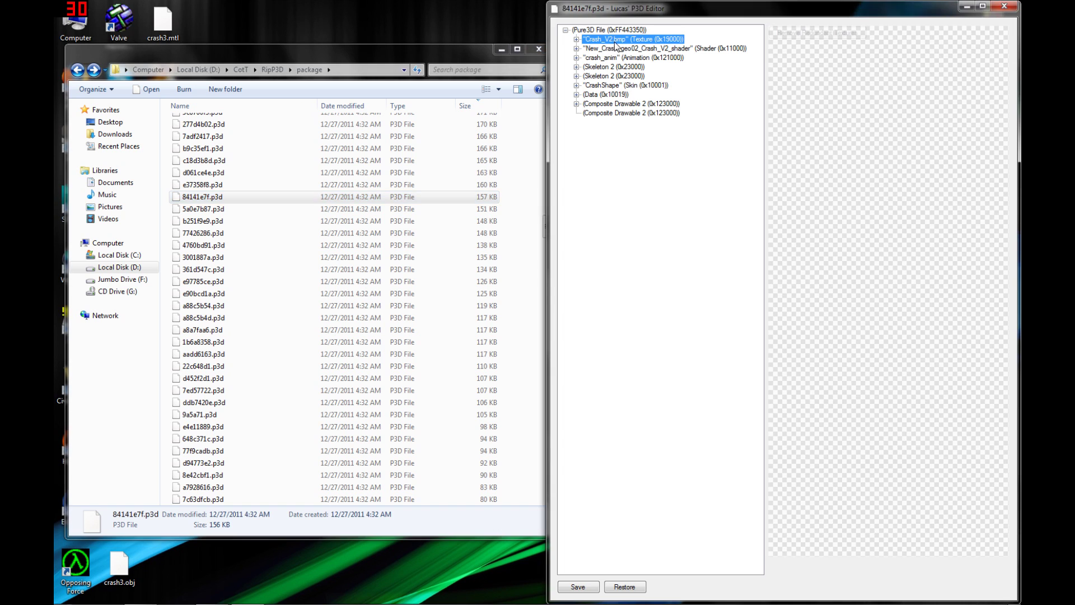
{"action": "double_click", "coordinate": [442, 190]}
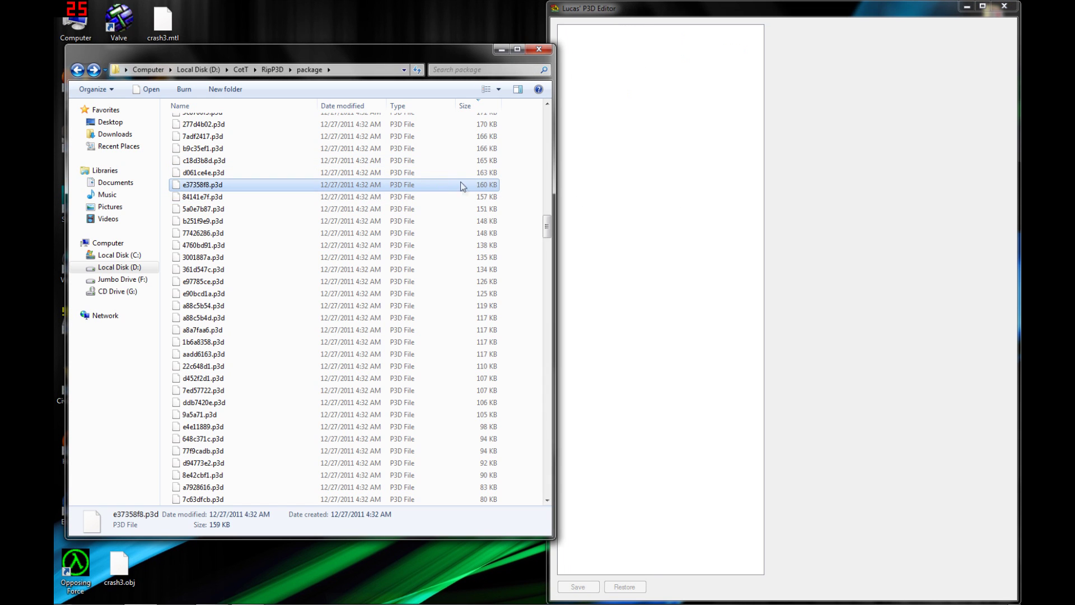
Check the P3D files from d061ce4e.p3d up to 277d4b02.p3d and preview the c_monkey.bmp texture in the last one
{"action": "double_click", "coordinate": [464, 172]}
{"action": "left_click", "coordinate": [643, 43]}
{"action": "left_click_drag", "start_coordinate": [432, 159], "coordinate": [589, 149]}
{"action": "left_click_drag", "start_coordinate": [415, 148], "coordinate": [687, 143]}
{"action": "left_click_drag", "start_coordinate": [409, 136], "coordinate": [565, 162]}
{"action": "left_click", "coordinate": [405, 129]}
{"action": "left_click_drag", "start_coordinate": [405, 129], "coordinate": [643, 137]}
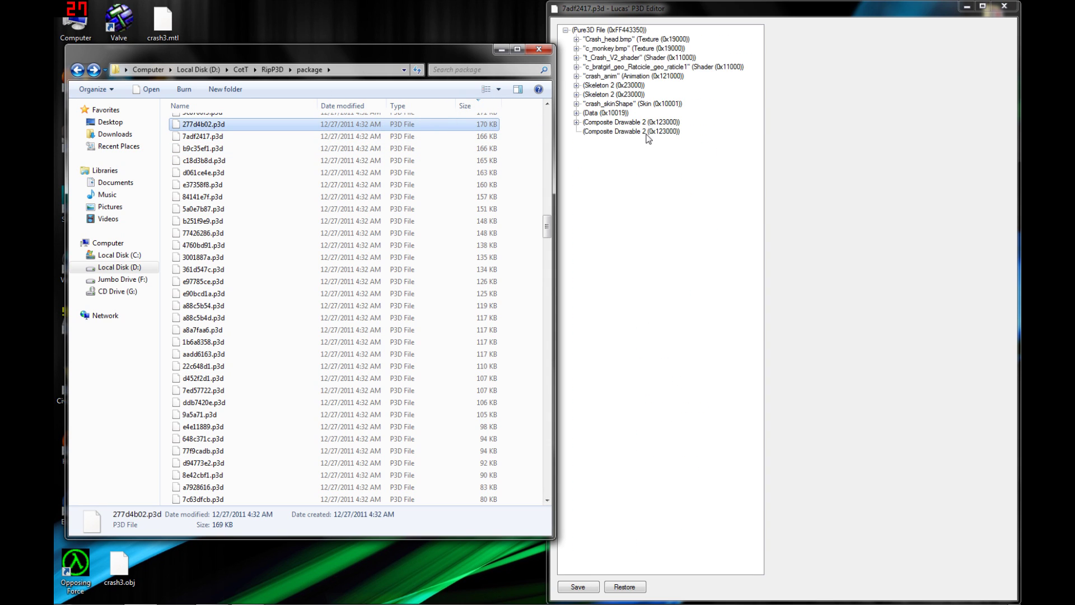
{"action": "left_click", "coordinate": [654, 48]}
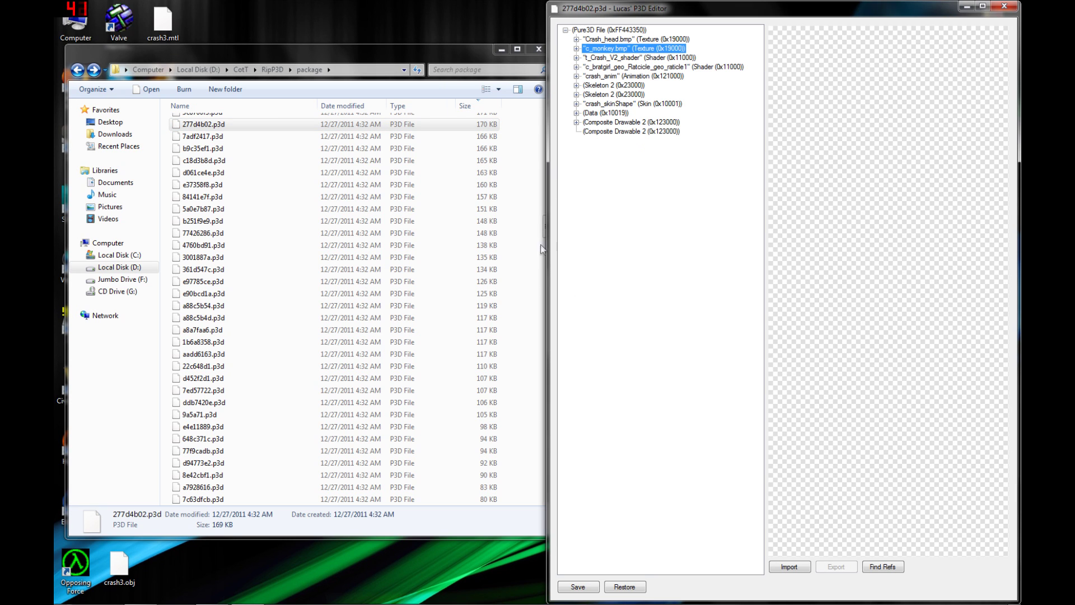
Load 5c6700f3.p3d and f519e793.p3d in turn, preview the aku_aku.bmp texture and expand the akuaku_geoShape skin
{"action": "left_click_drag", "start_coordinate": [475, 57], "coordinate": [471, 56]}
{"action": "scroll", "coordinate": [476, 235], "scroll_direction": "up", "scroll_amount": 5}
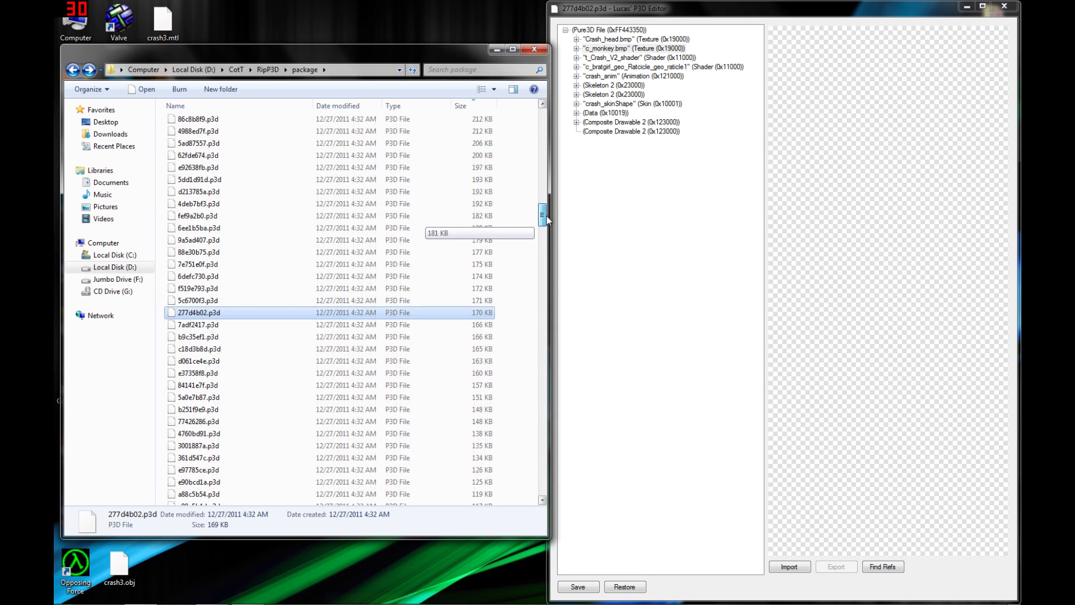
{"action": "left_click_drag", "start_coordinate": [476, 300], "coordinate": [646, 293]}
{"action": "left_click_drag", "start_coordinate": [426, 289], "coordinate": [710, 268]}
{"action": "left_click", "coordinate": [625, 39]}
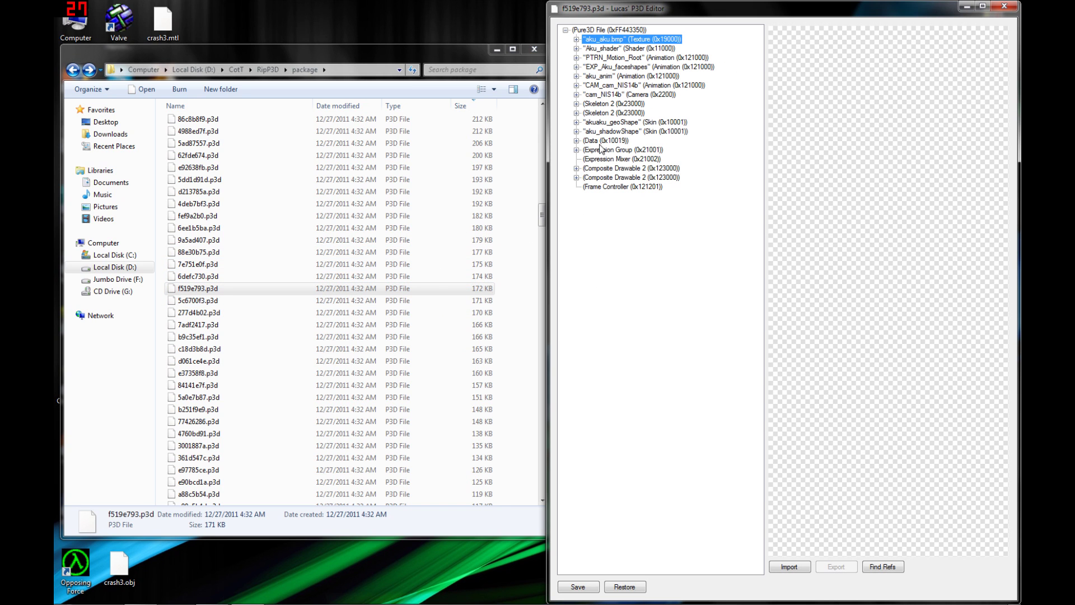
{"action": "left_click", "coordinate": [577, 123]}
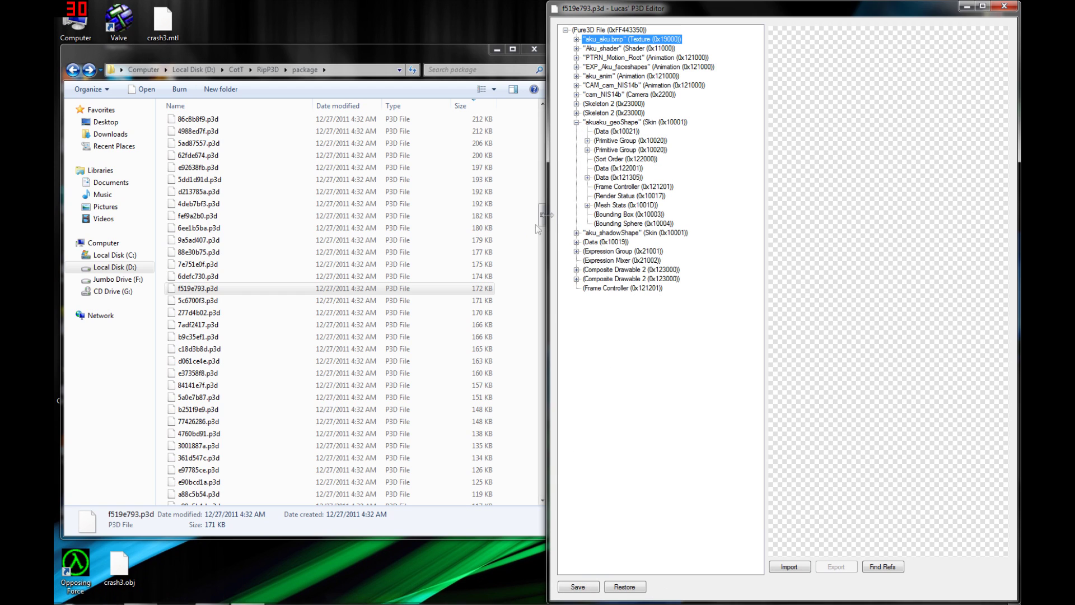
Inspect the akuaku_geoShape skin, its two primitive groups and the aku_aku.bmp texture in f519e793.p3d
{"action": "left_click", "coordinate": [602, 141]}
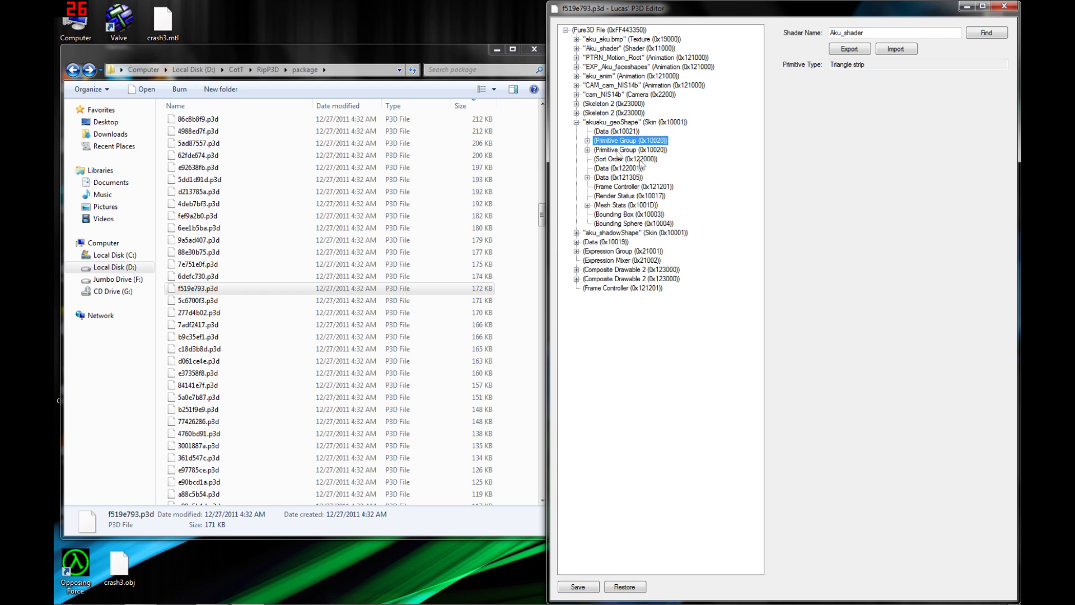
{"action": "left_click", "coordinate": [635, 159]}
{"action": "left_click", "coordinate": [630, 140]}
{"action": "left_click", "coordinate": [636, 150]}
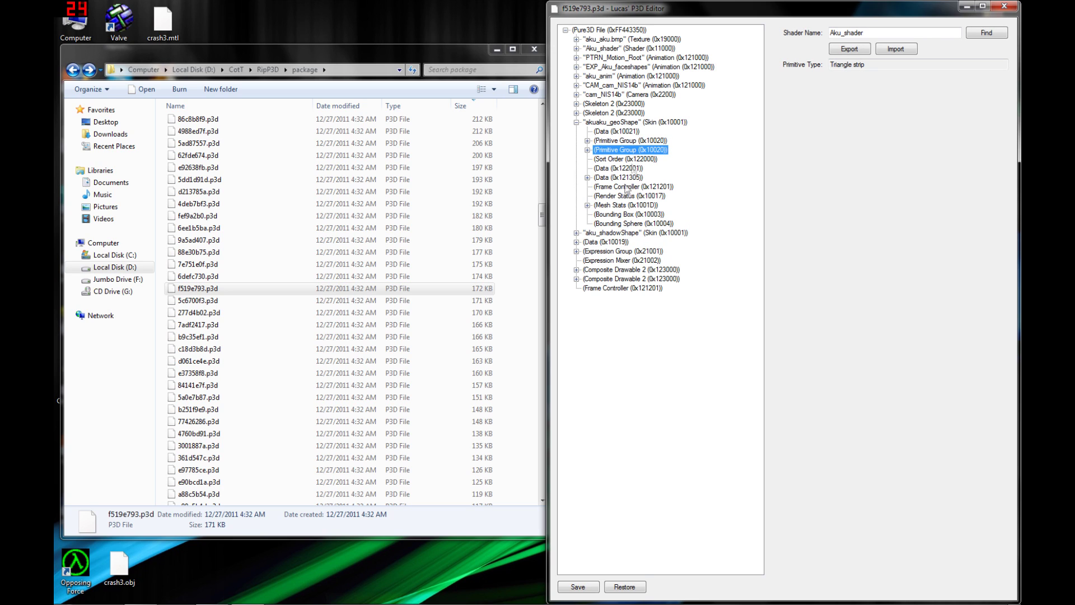
{"action": "left_click", "coordinate": [182, 293]}
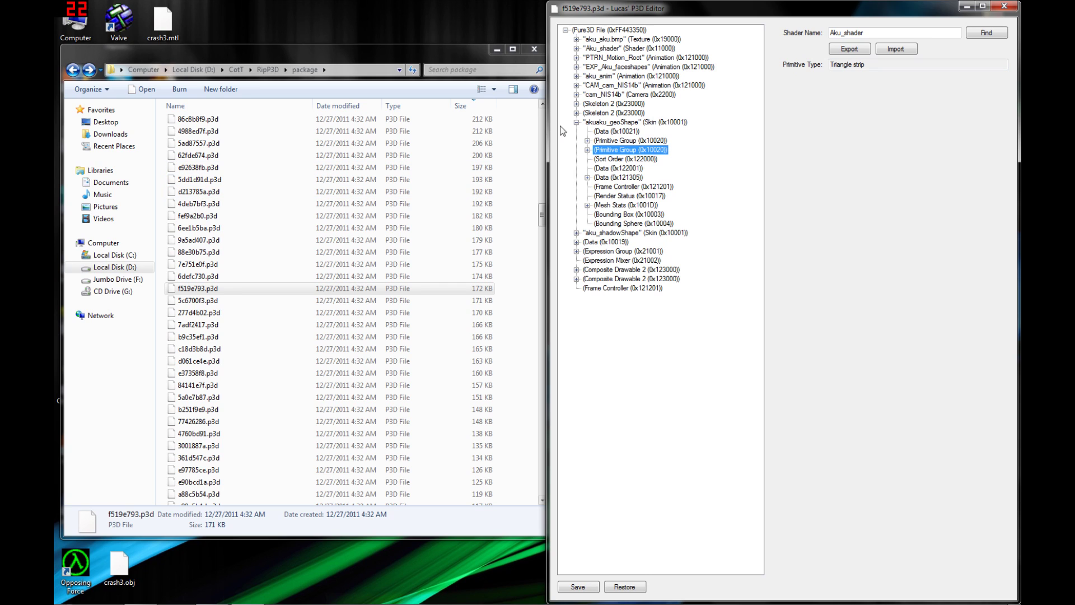
{"action": "left_click", "coordinate": [619, 122]}
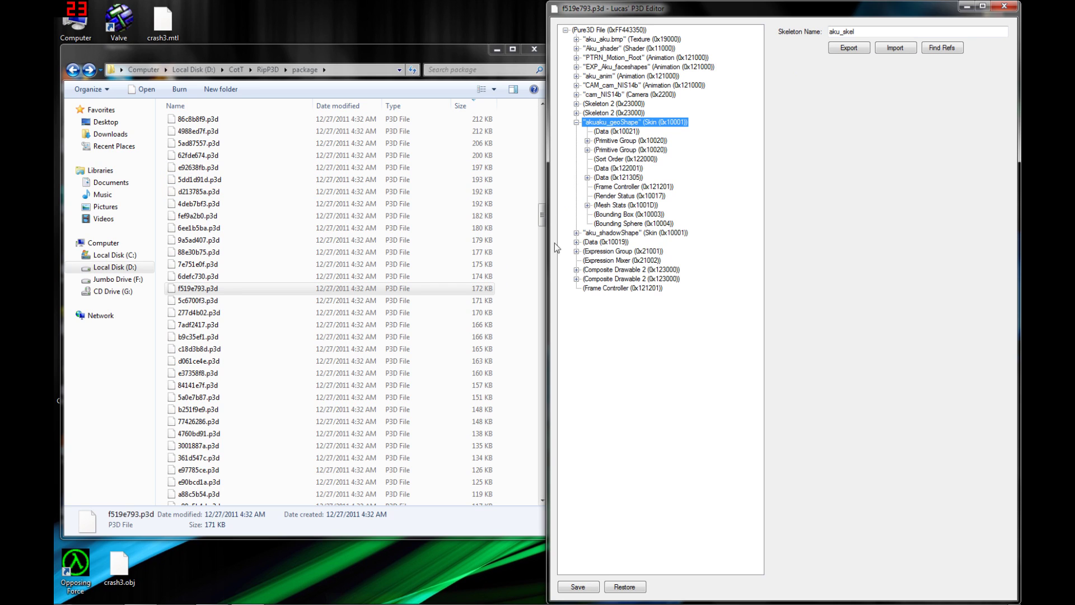
{"action": "left_click", "coordinate": [651, 140]}
{"action": "left_click", "coordinate": [651, 149]}
{"action": "left_click", "coordinate": [652, 39]}
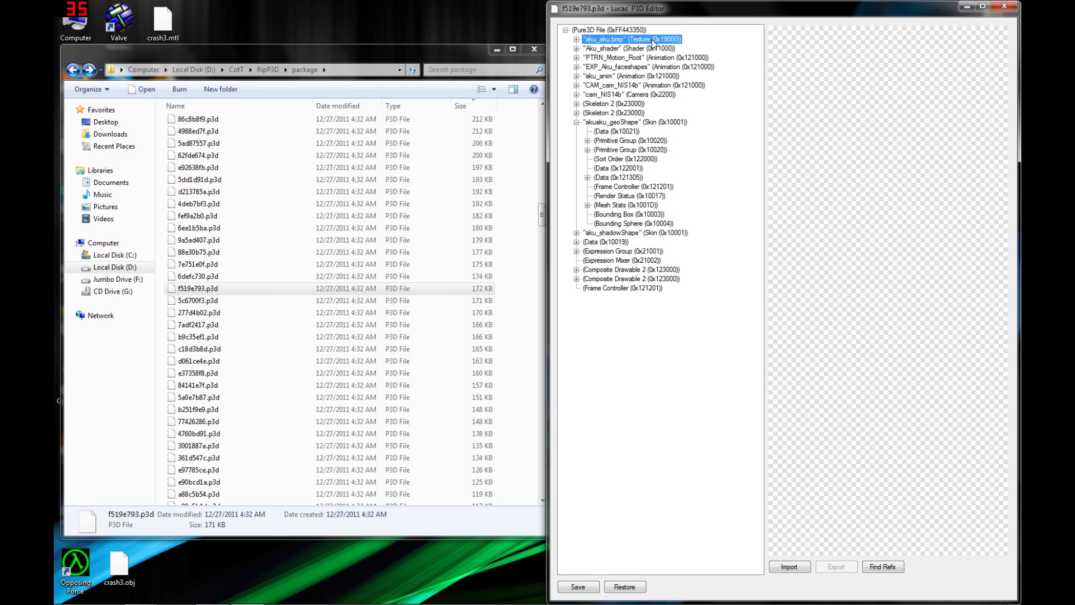
Check the contents of 6defc730.p3d, 7e751e0f.p3d, 88e30b75.p3d and 9a5ad407.p3d for exportable textures
{"action": "left_click", "coordinate": [339, 276]}
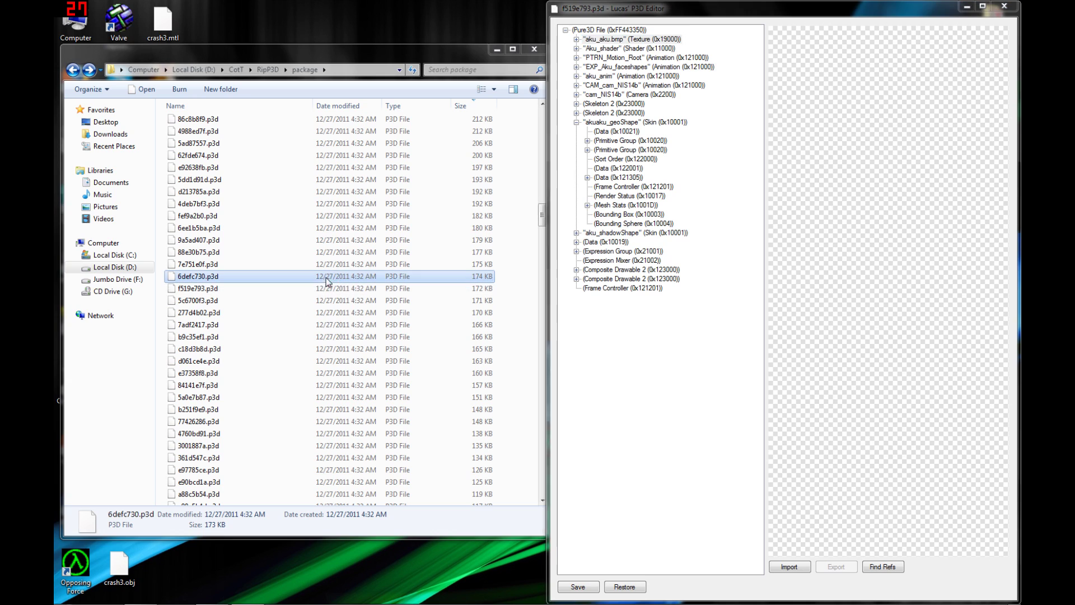
{"action": "left_click_drag", "start_coordinate": [338, 276], "coordinate": [709, 290]}
{"action": "left_click", "coordinate": [636, 39]}
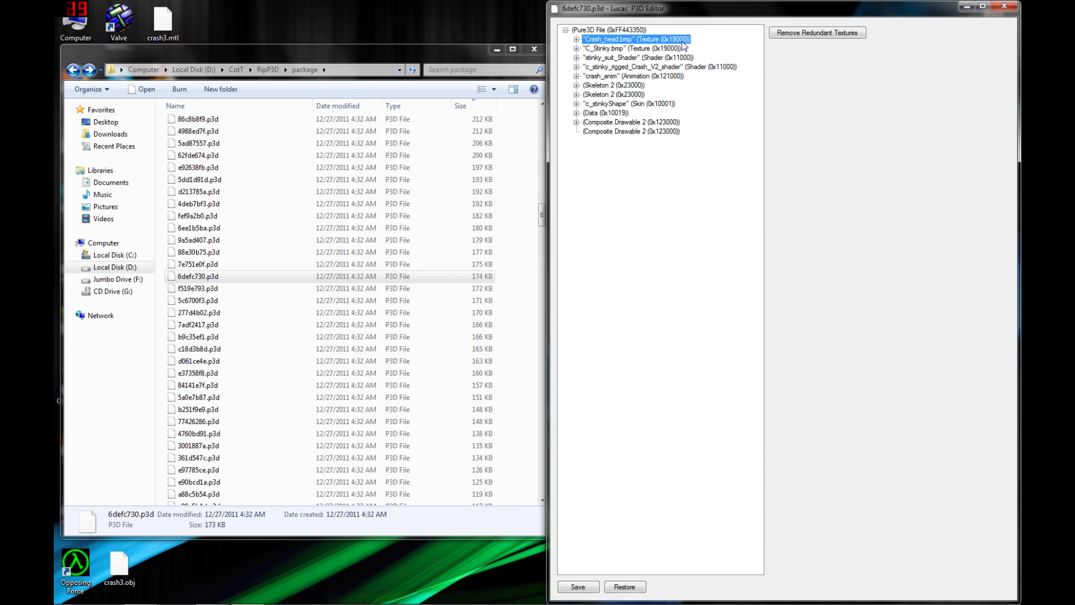
{"action": "left_click", "coordinate": [330, 266]}
{"action": "left_click_drag", "start_coordinate": [330, 270], "coordinate": [640, 271]}
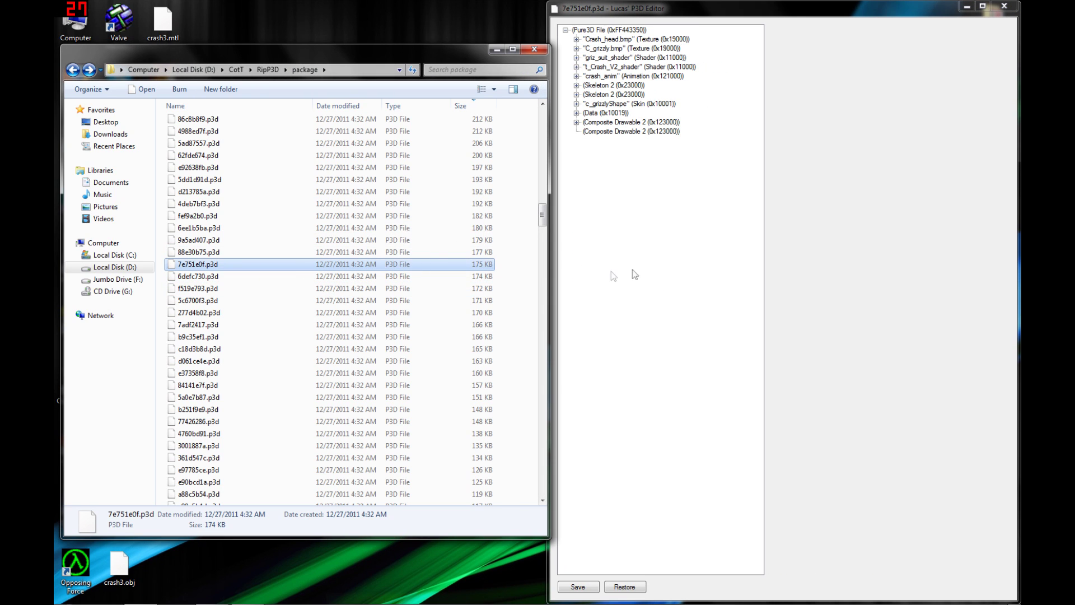
{"action": "left_click_drag", "start_coordinate": [396, 253], "coordinate": [675, 259]}
{"action": "left_click", "coordinate": [392, 241]}
{"action": "left_click_drag", "start_coordinate": [392, 241], "coordinate": [732, 246]}
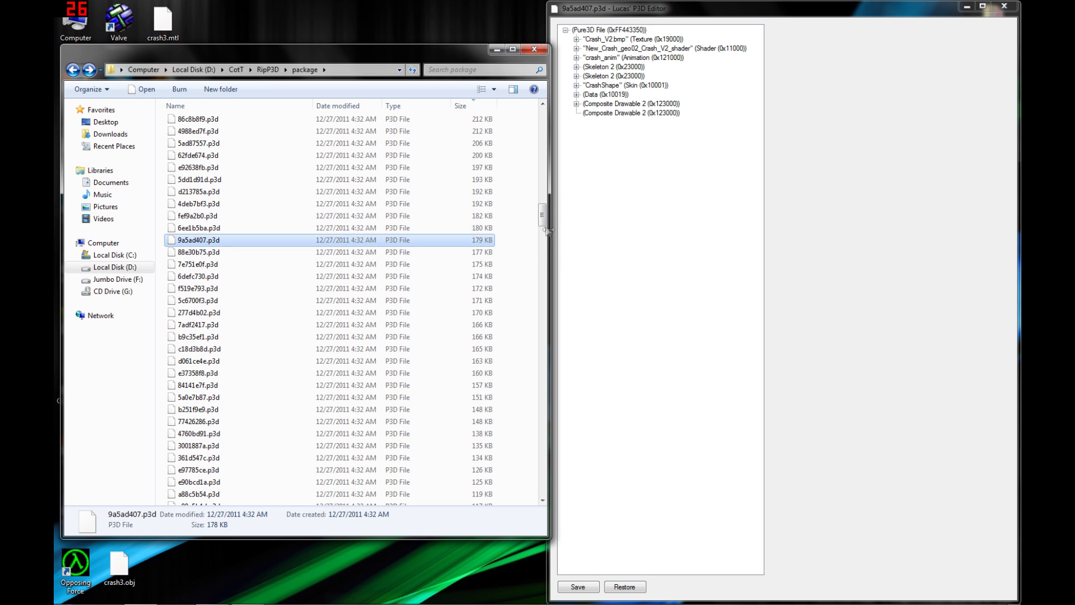
Check 6ee1b5ba.p3d, fef9a2b0.p3d, 4deb7bf3.p3d and d213785a.p3d for usable character models
{"action": "scroll", "coordinate": [544, 232], "scroll_direction": "up", "scroll_amount": 3}
{"action": "left_click", "coordinate": [477, 341]}
{"action": "left_click_drag", "start_coordinate": [477, 342], "coordinate": [639, 342]}
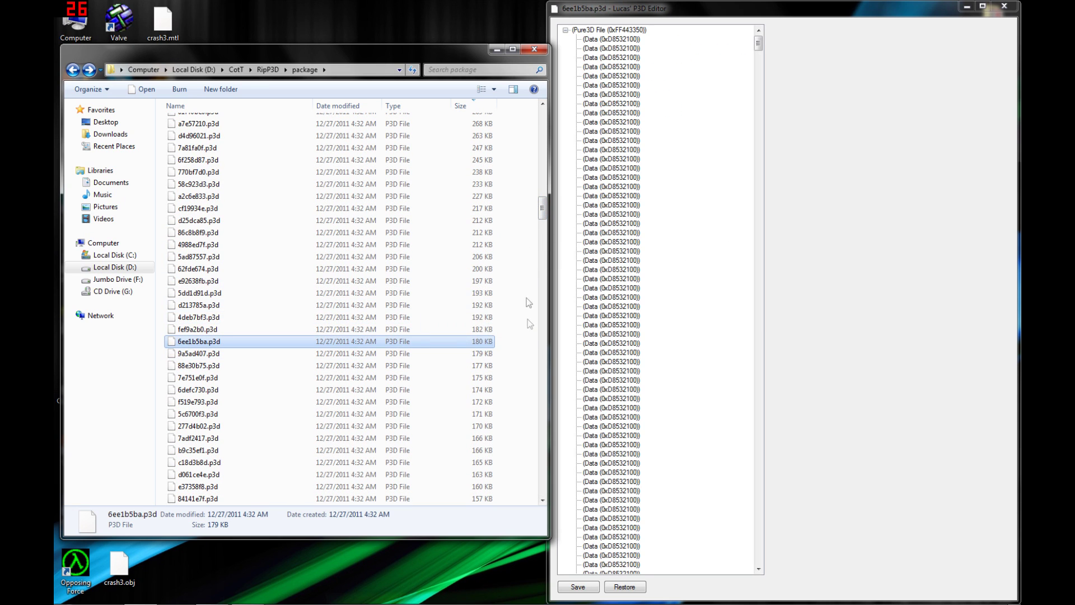
{"action": "left_click_drag", "start_coordinate": [451, 331], "coordinate": [666, 300]}
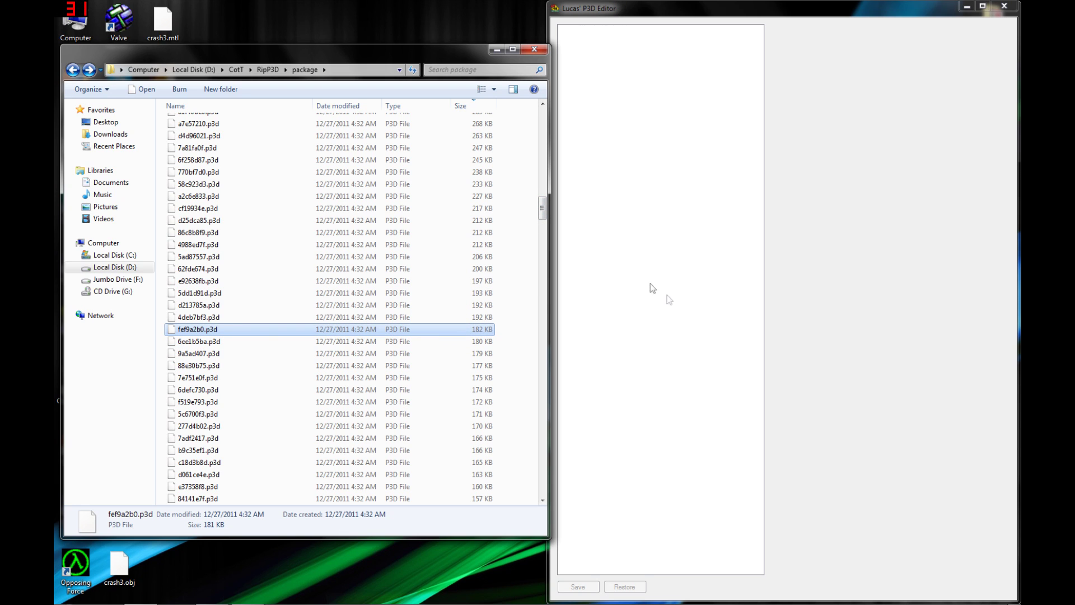
{"action": "left_click_drag", "start_coordinate": [543, 208], "coordinate": [540, 221]}
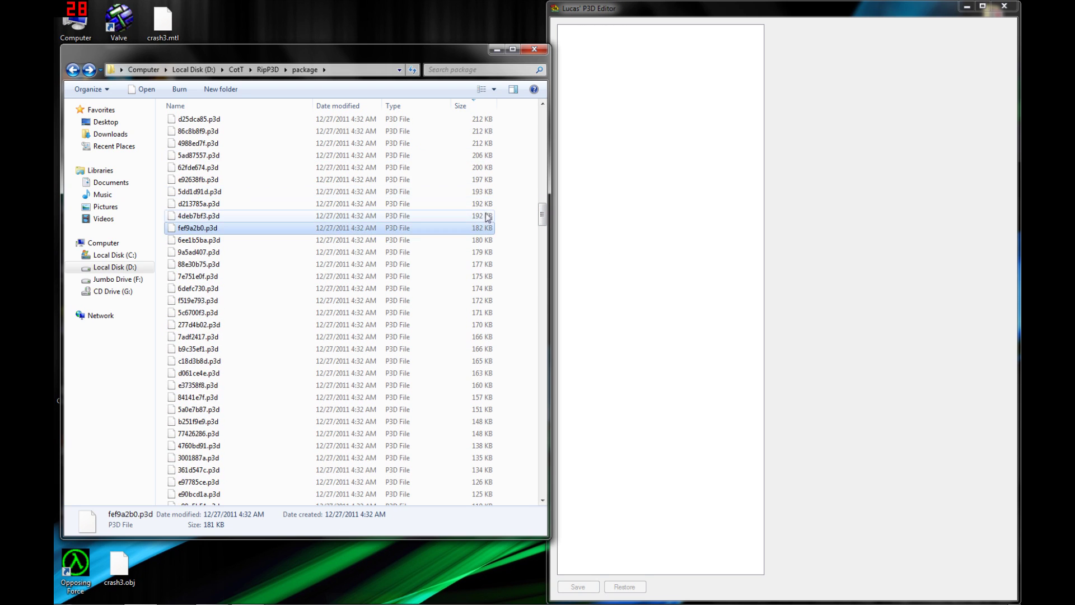
{"action": "left_click", "coordinate": [436, 218]}
{"action": "left_click", "coordinate": [417, 241]}
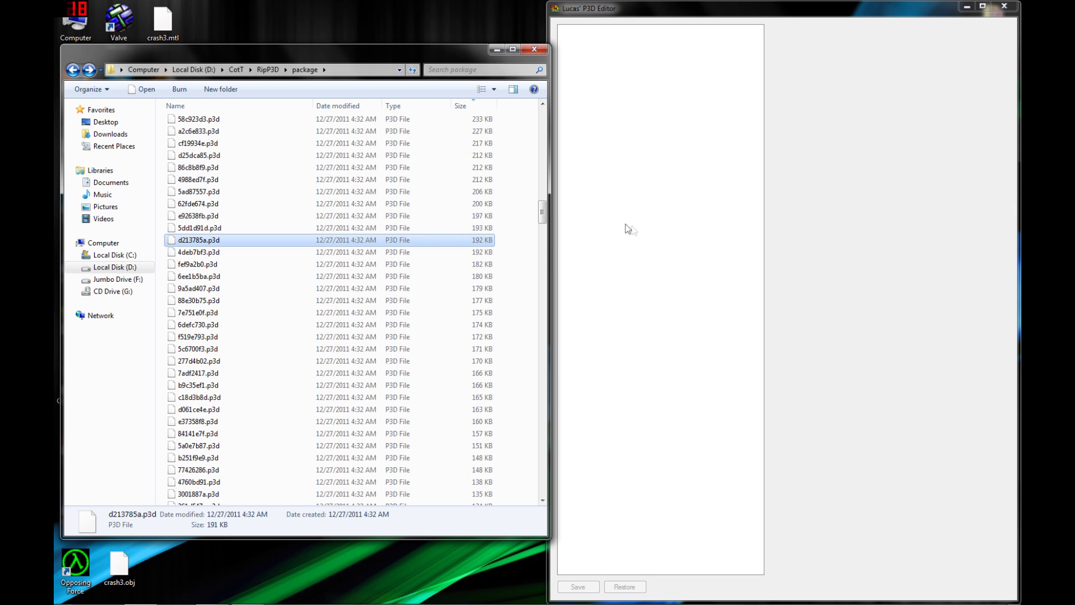
{"action": "left_click_drag", "start_coordinate": [542, 213], "coordinate": [541, 206]}
Load d25dca85.p3d, preview its two textures and export ratcicle_body.bmp
{"action": "left_click", "coordinate": [468, 240]}
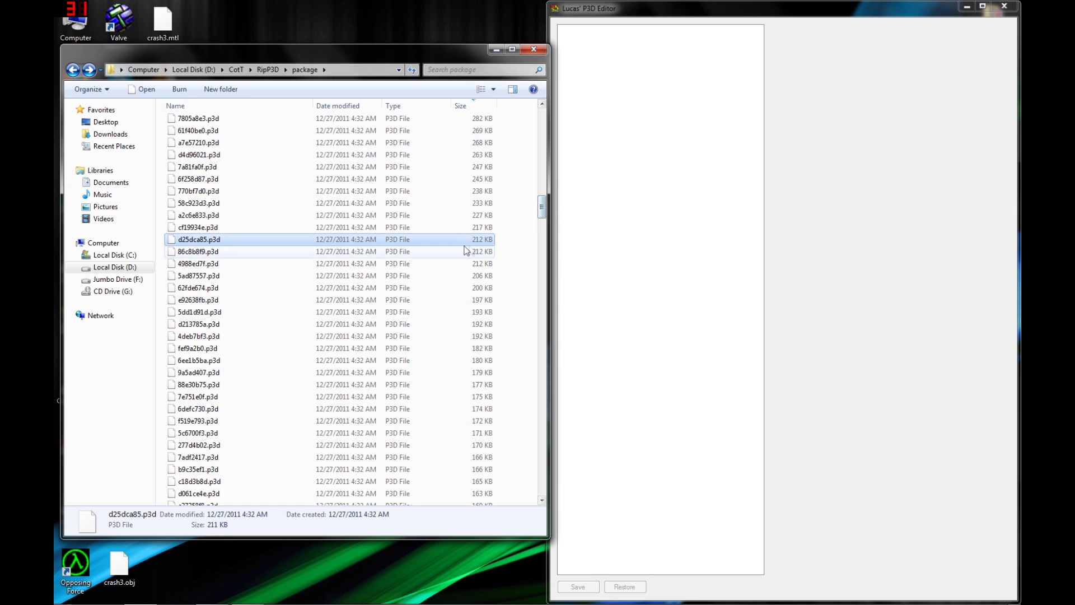
{"action": "left_click_drag", "start_coordinate": [468, 241], "coordinate": [656, 235]}
{"action": "left_click", "coordinate": [665, 39]}
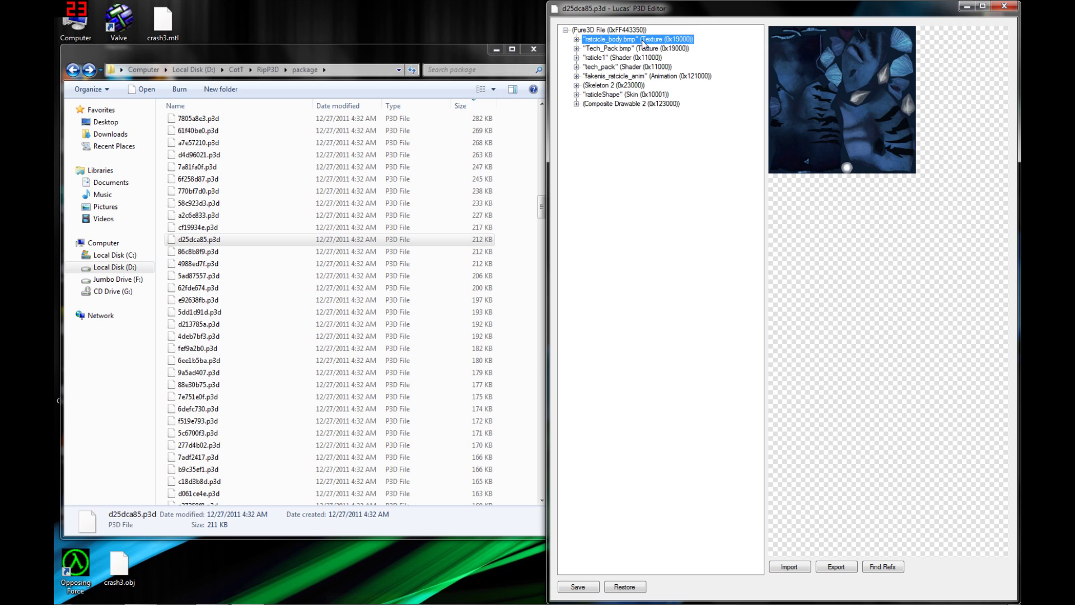
{"action": "left_click", "coordinate": [653, 51]}
{"action": "key", "text": "Up"}
{"action": "left_click", "coordinate": [826, 571]}
{"action": "left_click", "coordinate": [918, 300]}
Export the Tech_Pack.bmp texture from d25dca85.p3d
{"action": "key", "text": "Down"}
{"action": "left_click", "coordinate": [828, 571]}
{"action": "left_click", "coordinate": [918, 301]}
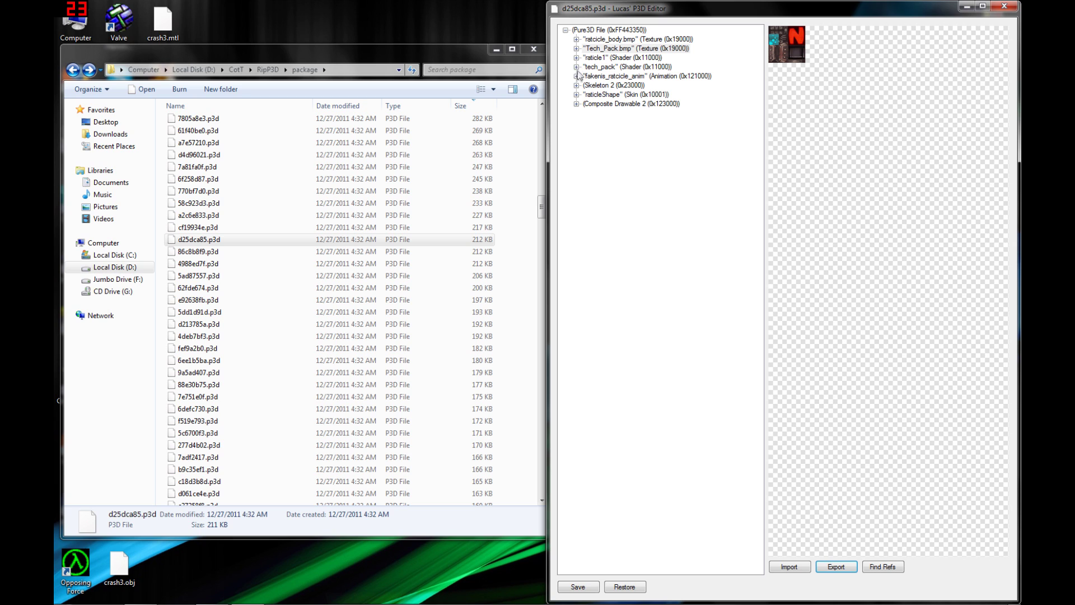
Export the ratcicleShape skin's two primitive groups as OBJ files, tech_pack as 1.obj and raticle1 as 2.obj
{"action": "left_click", "coordinate": [576, 95]}
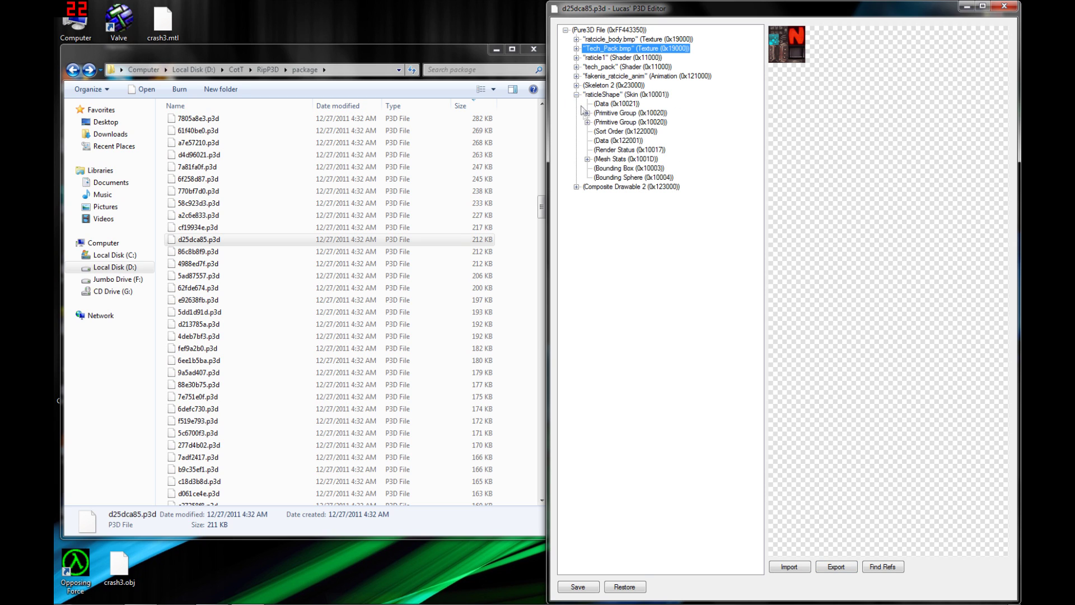
{"action": "left_click", "coordinate": [610, 113]}
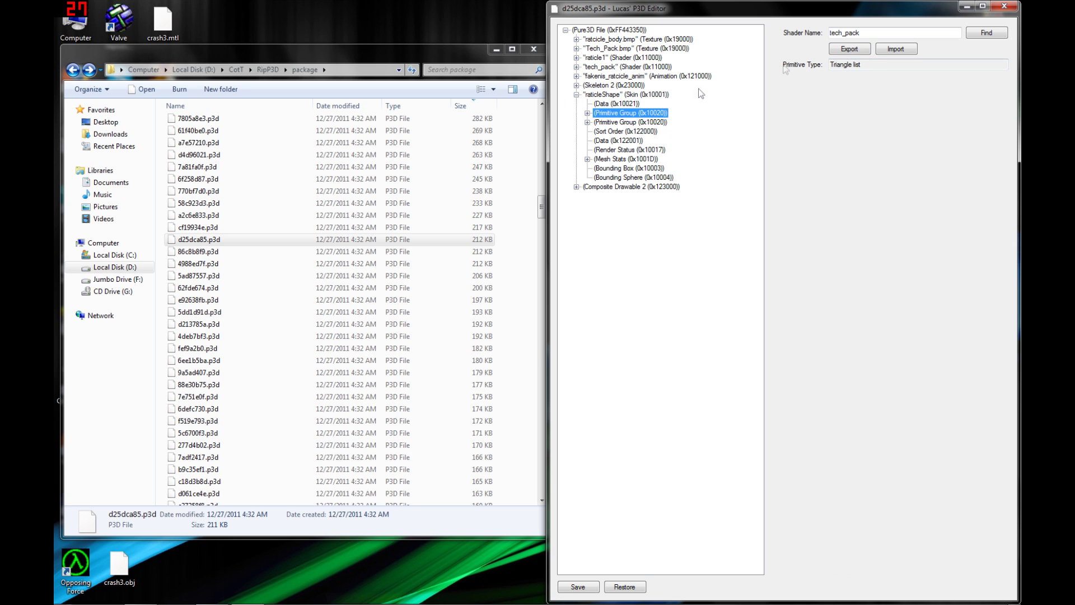
{"action": "left_click", "coordinate": [865, 50]}
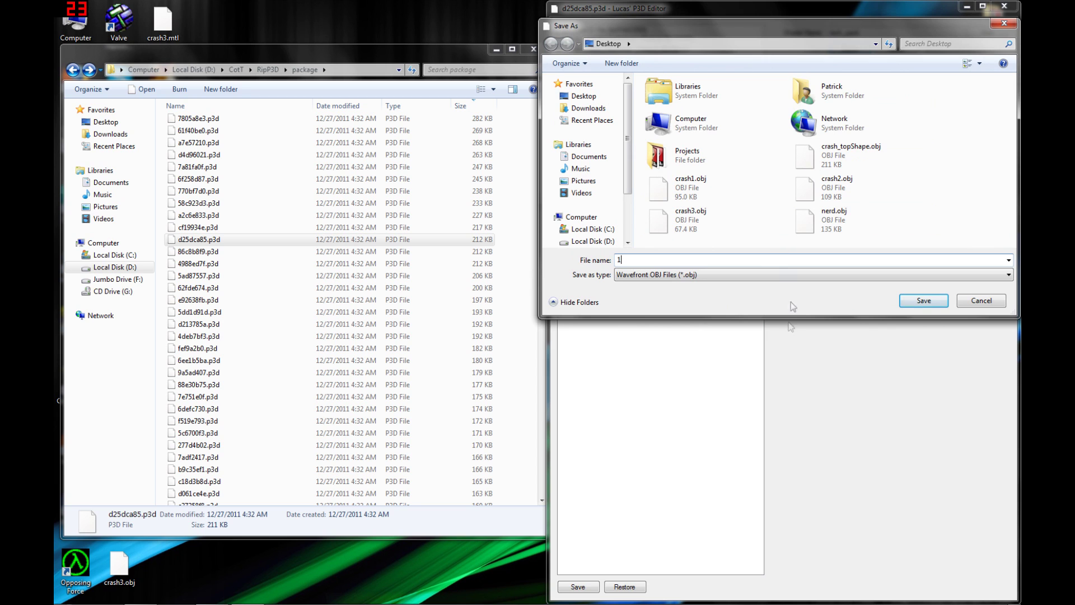
{"action": "left_click", "coordinate": [924, 301]}
{"action": "left_click", "coordinate": [622, 121]}
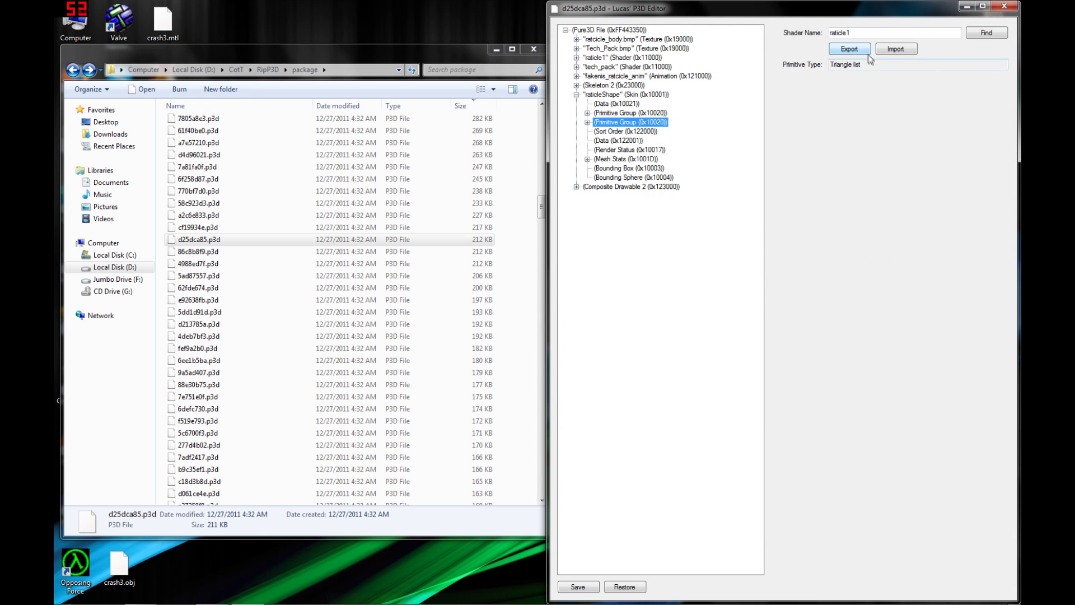
{"action": "left_click", "coordinate": [850, 49]}
{"action": "left_click", "coordinate": [921, 297]}
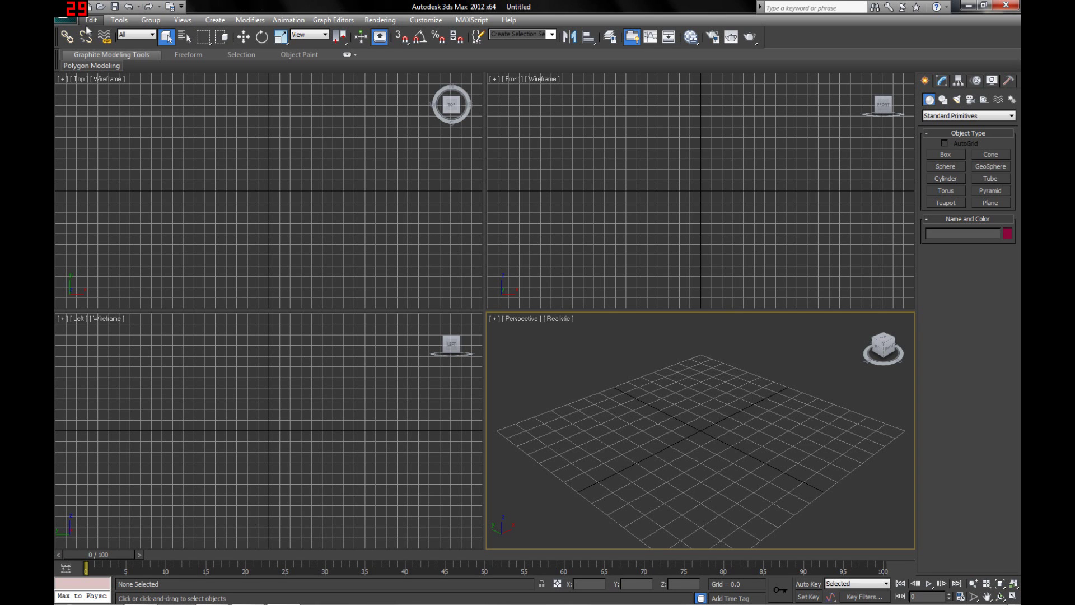
Switch to 3ds Max and import 1.obj from the Desktop using the gw::OBJ-Importer format
{"action": "key", "text": "alt+f"}
{"action": "left_click", "coordinate": [94, 163]}
{"action": "left_click", "coordinate": [171, 27]}
{"action": "left_click", "coordinate": [172, 49]}
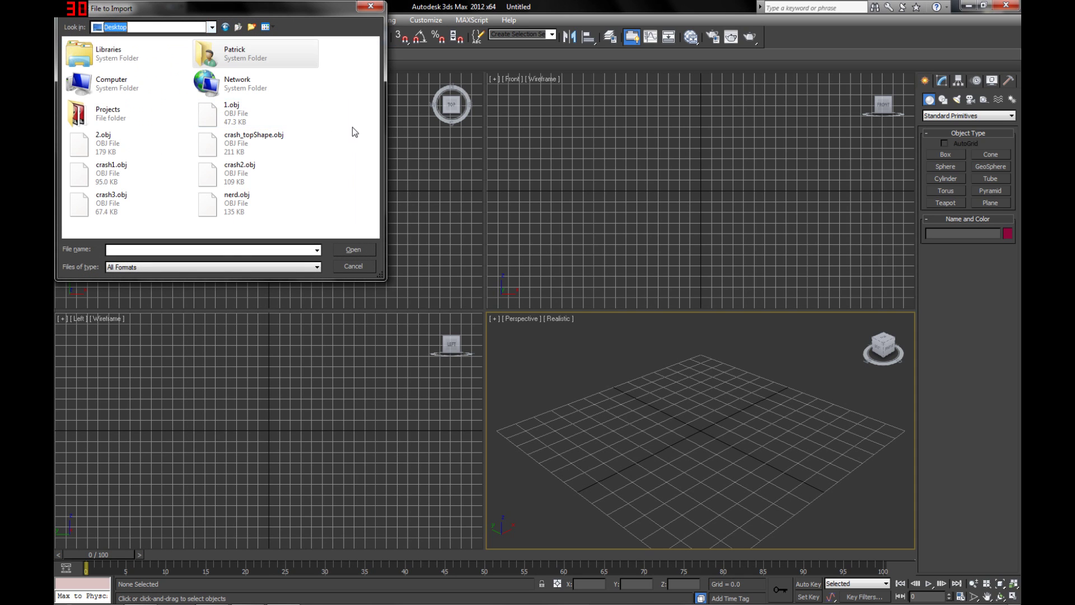
{"action": "left_click", "coordinate": [296, 270]}
{"action": "left_click", "coordinate": [211, 383]}
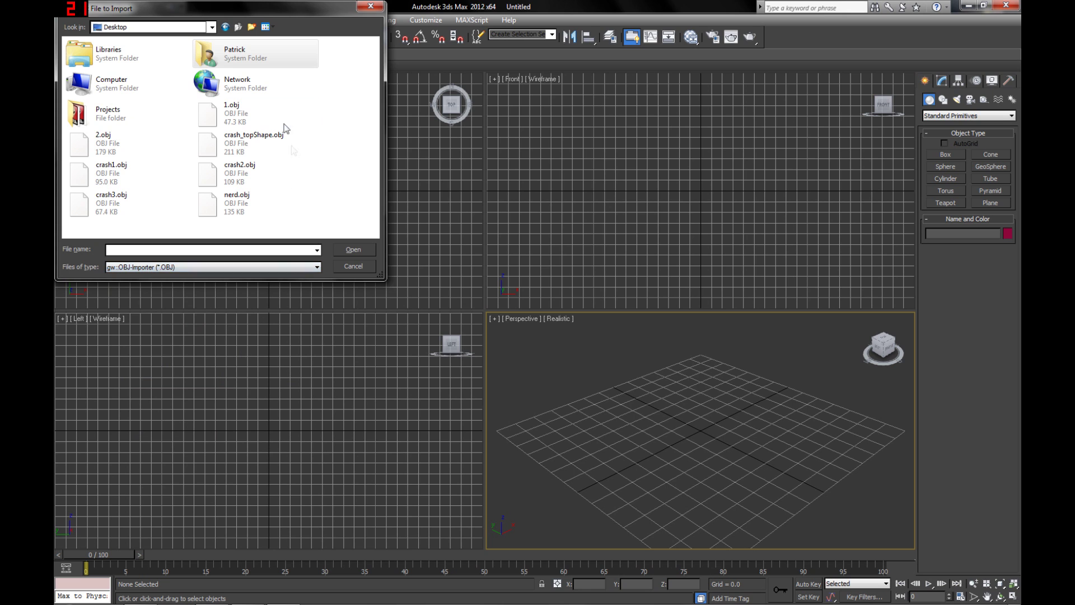
{"action": "double_click", "coordinate": [237, 116]}
{"action": "left_click", "coordinate": [439, 500]}
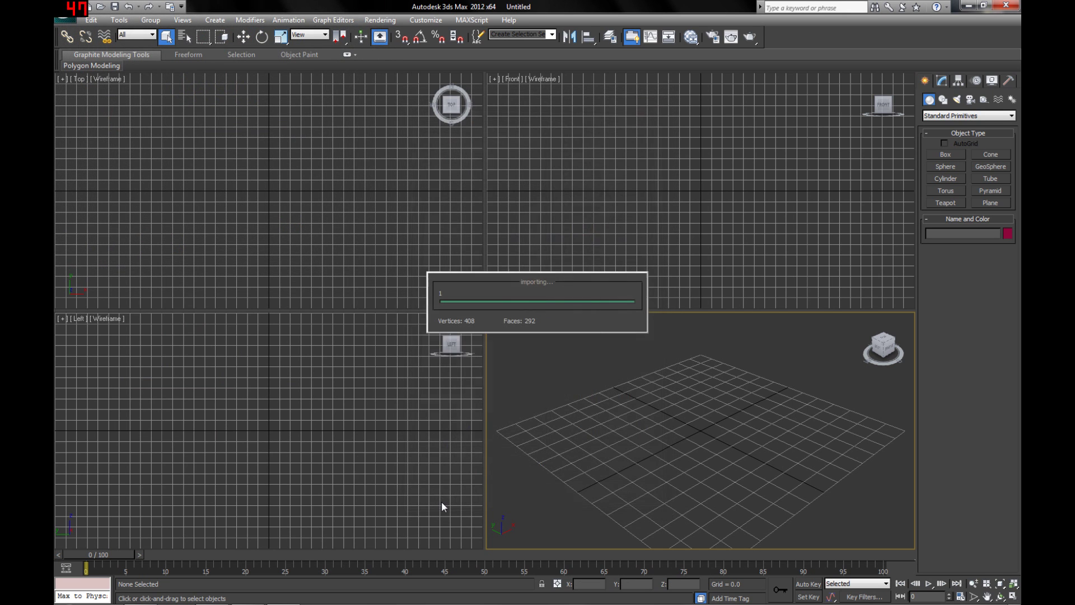
{"action": "left_click", "coordinate": [678, 359]}
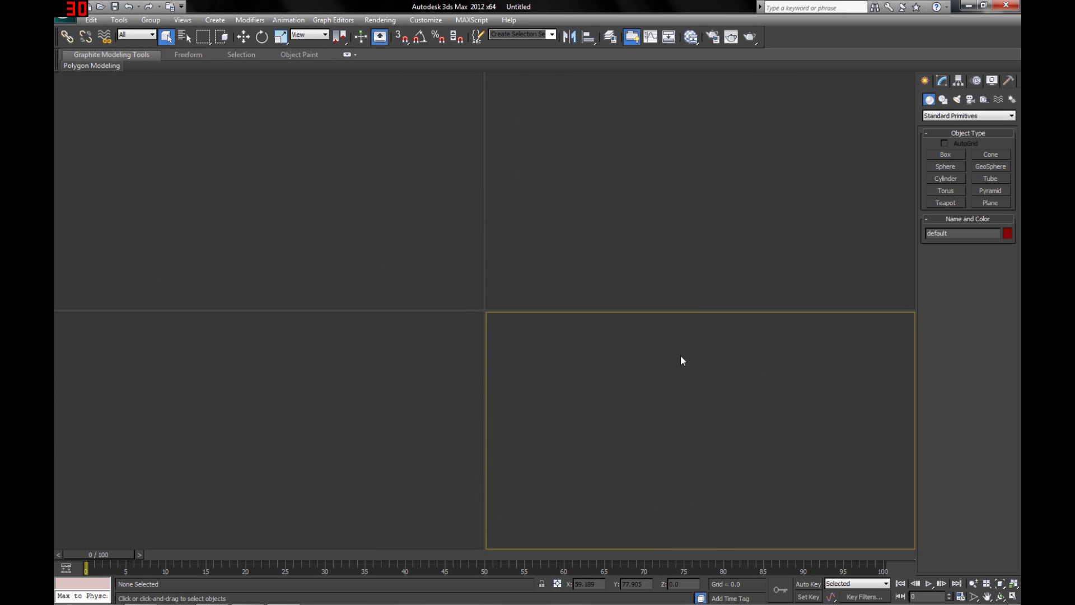
Import 2.obj into the same scene, giving the conflicting object the name default001
{"action": "left_click", "coordinate": [63, 11]}
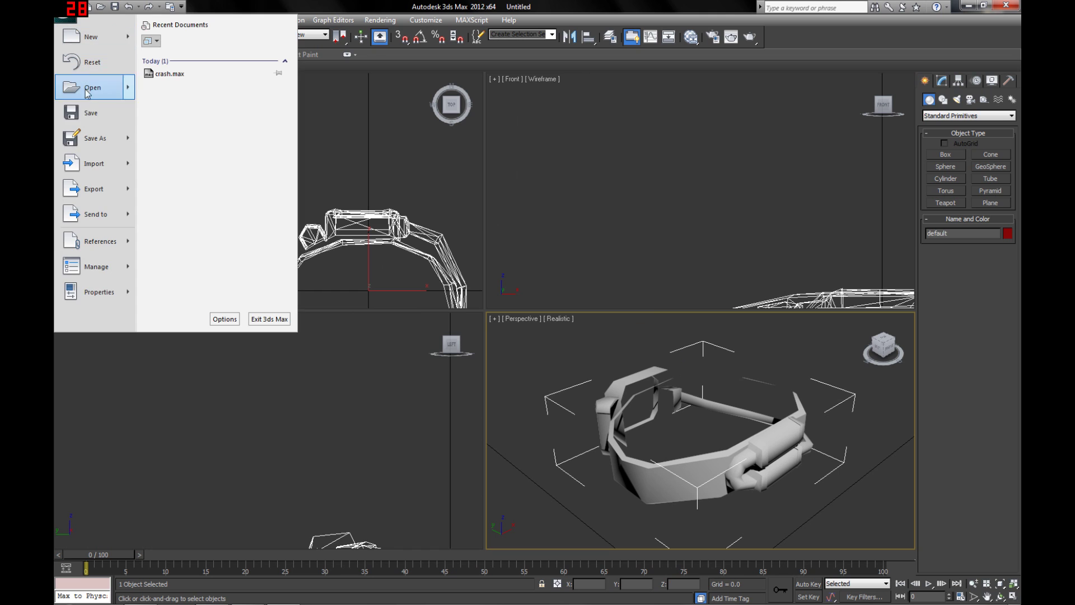
{"action": "left_click", "coordinate": [93, 164]}
{"action": "left_click", "coordinate": [113, 151]}
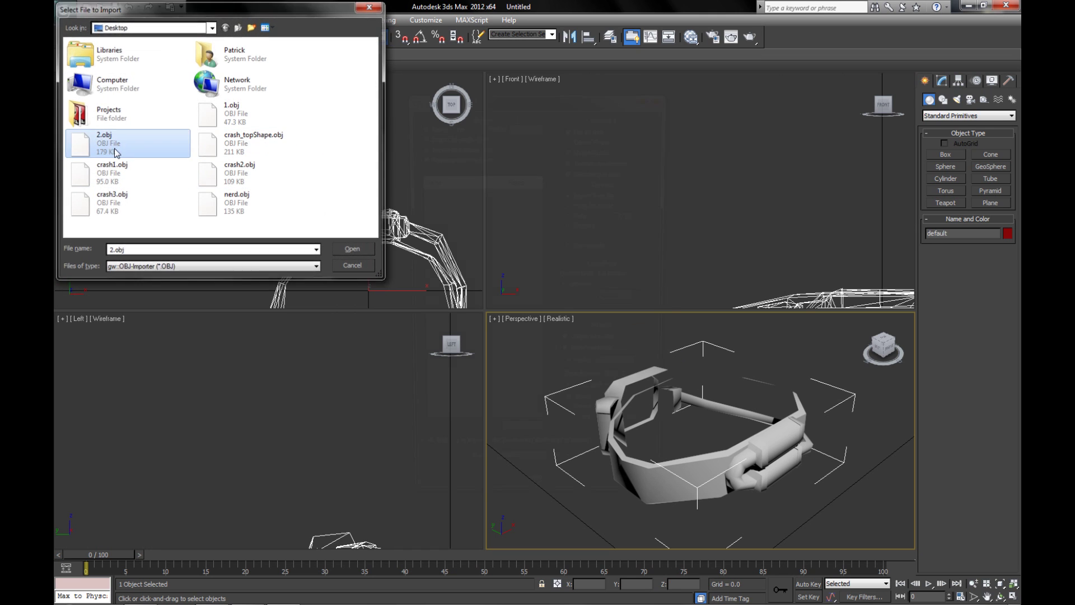
{"action": "double_click", "coordinate": [113, 151]}
{"action": "left_click", "coordinate": [439, 498]}
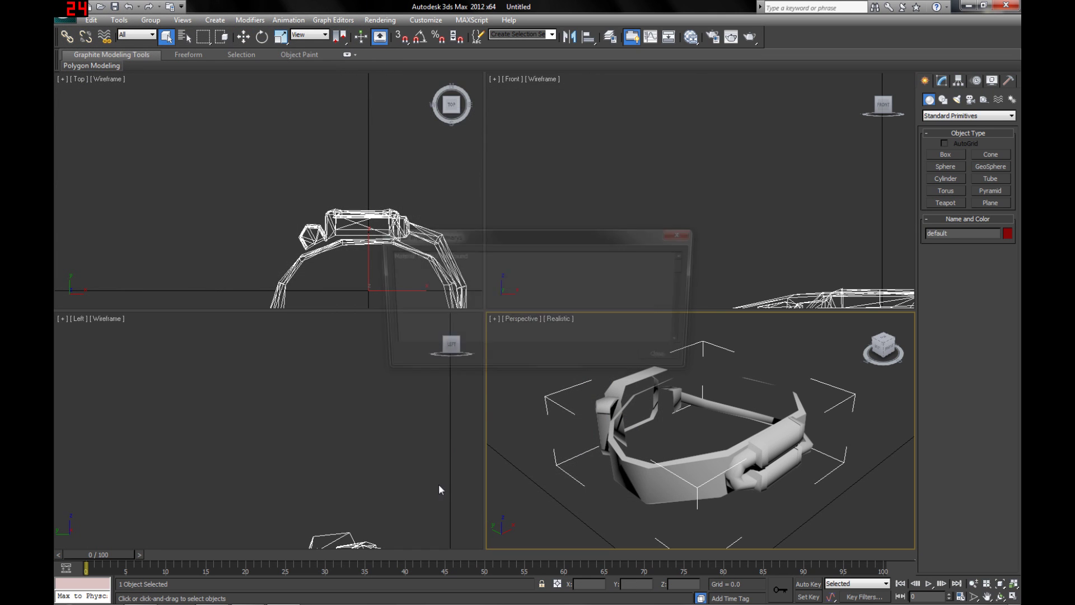
{"action": "left_click", "coordinate": [680, 362]}
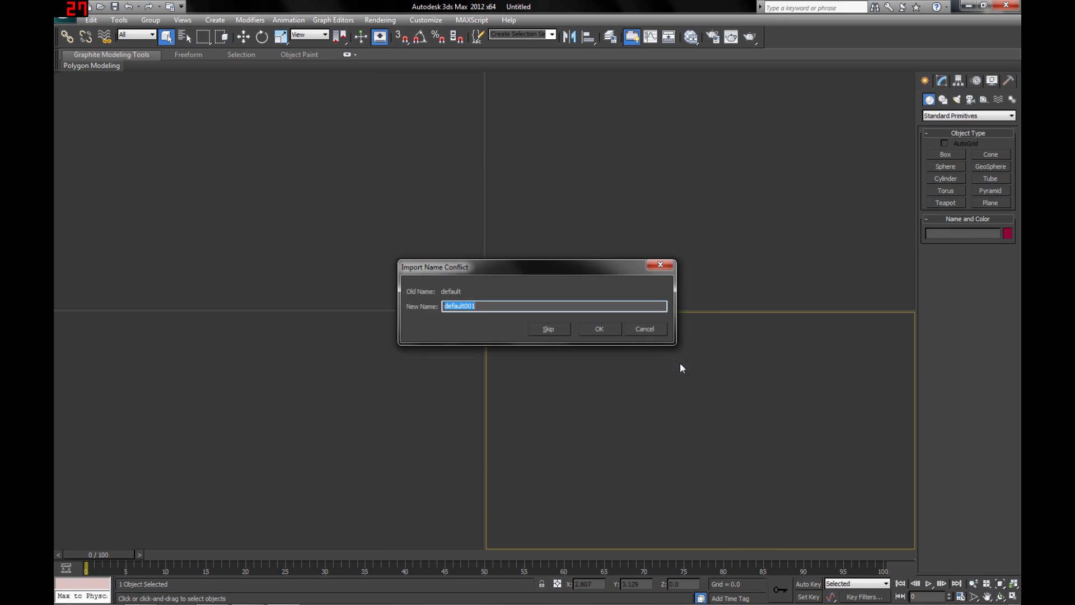
{"action": "left_click", "coordinate": [605, 331]}
{"action": "left_click", "coordinate": [836, 462]}
{"action": "left_click", "coordinate": [1000, 595]}
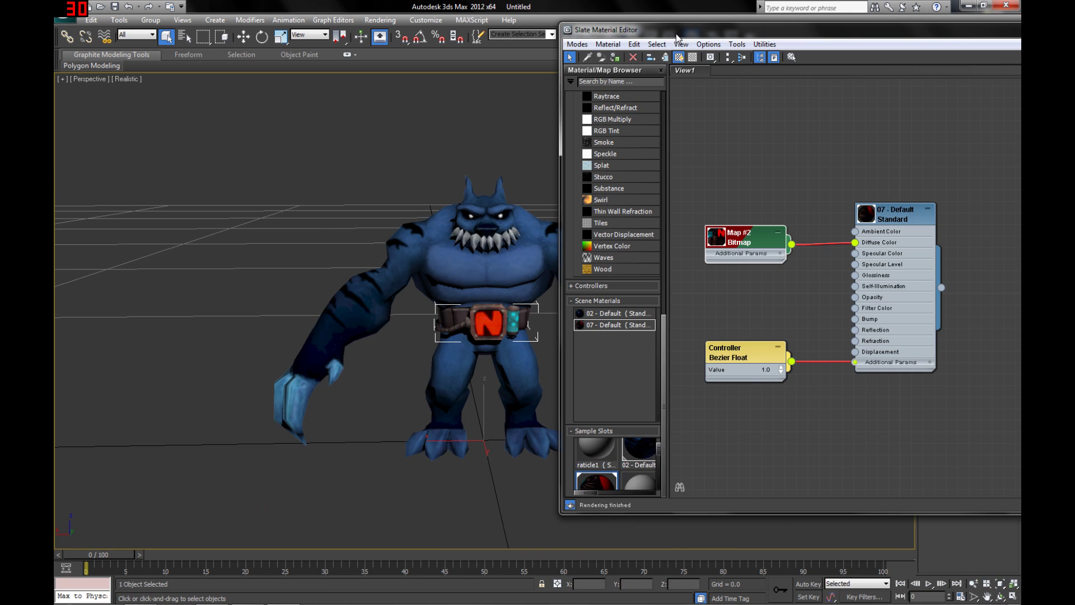
Close the Slate Material Editor and examine the textured belt from behind the character
{"action": "left_click_drag", "start_coordinate": [721, 48], "coordinate": [319, 83]}
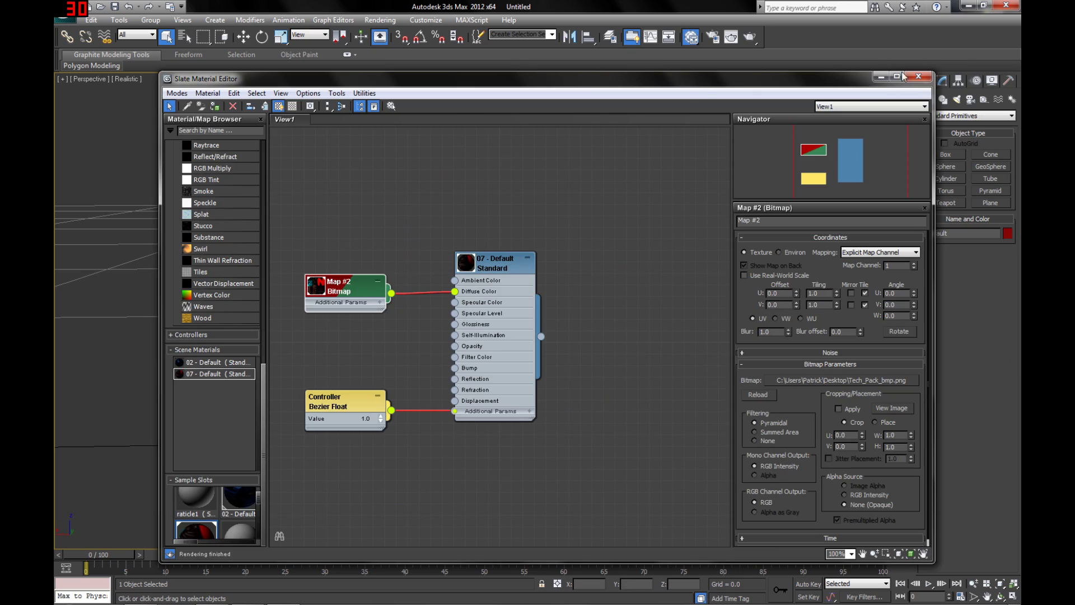
{"action": "left_click", "coordinate": [919, 76]}
{"action": "left_click", "coordinate": [1001, 597]}
{"action": "left_click_drag", "start_coordinate": [487, 313], "coordinate": [385, 274]}
{"action": "scroll", "coordinate": [471, 292], "scroll_direction": "up", "scroll_amount": 5}
{"action": "left_click_drag", "start_coordinate": [469, 260], "coordinate": [432, 244]}
Turn on Edged Faces in the perspective view and examine the polygon layout of the whole character
{"action": "left_click", "coordinate": [92, 79]}
{"action": "left_click", "coordinate": [126, 80]}
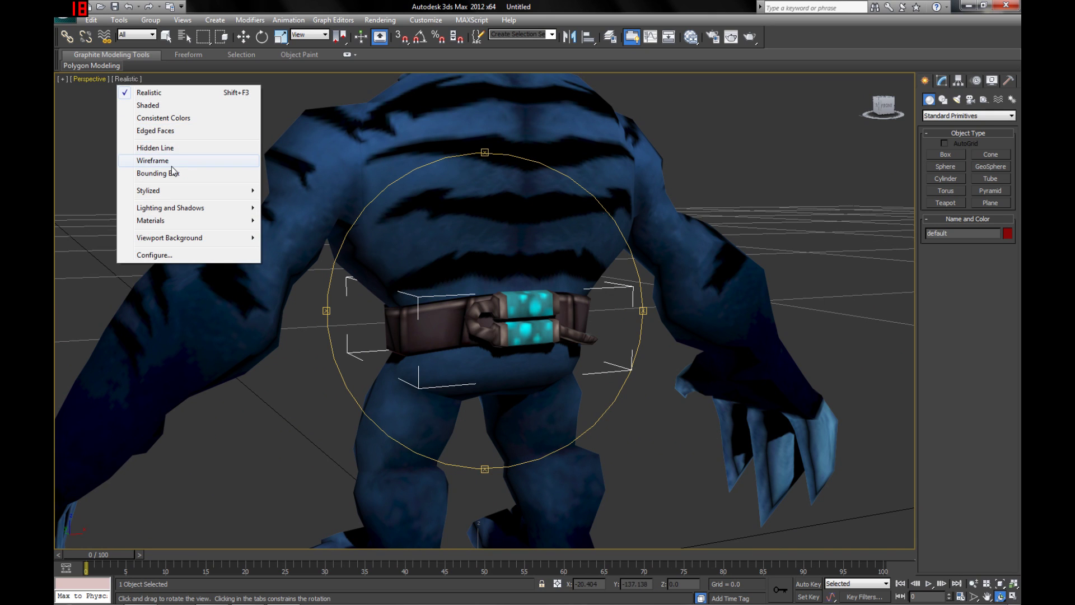
{"action": "left_click", "coordinate": [168, 131]}
{"action": "key", "text": "alt+ctrl+h"}
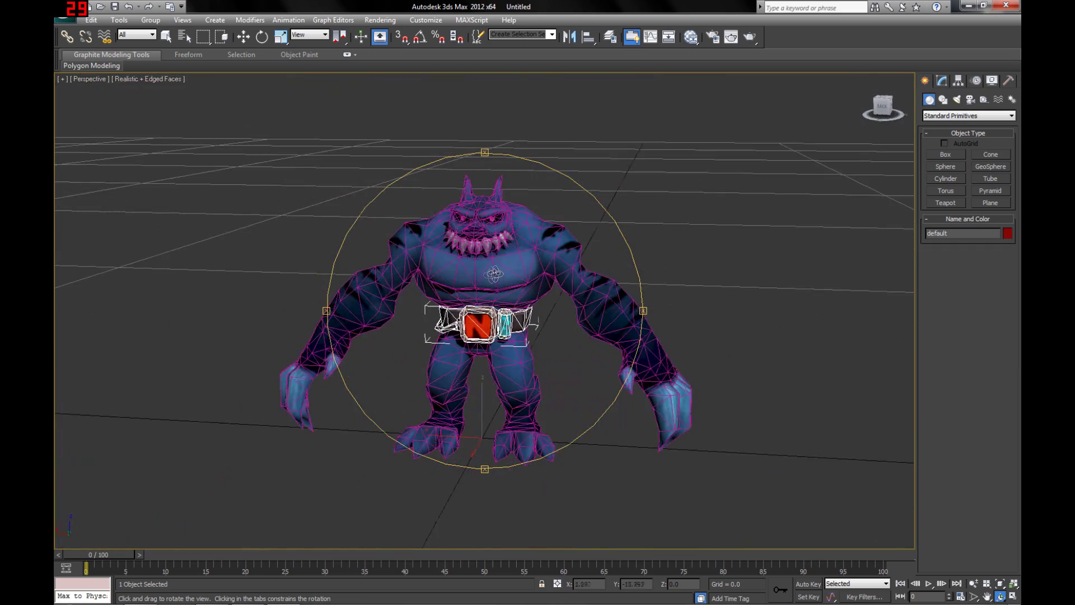
{"action": "left_click_drag", "start_coordinate": [391, 336], "coordinate": [412, 265]}
{"action": "left_click_drag", "start_coordinate": [576, 202], "coordinate": [569, 259]}
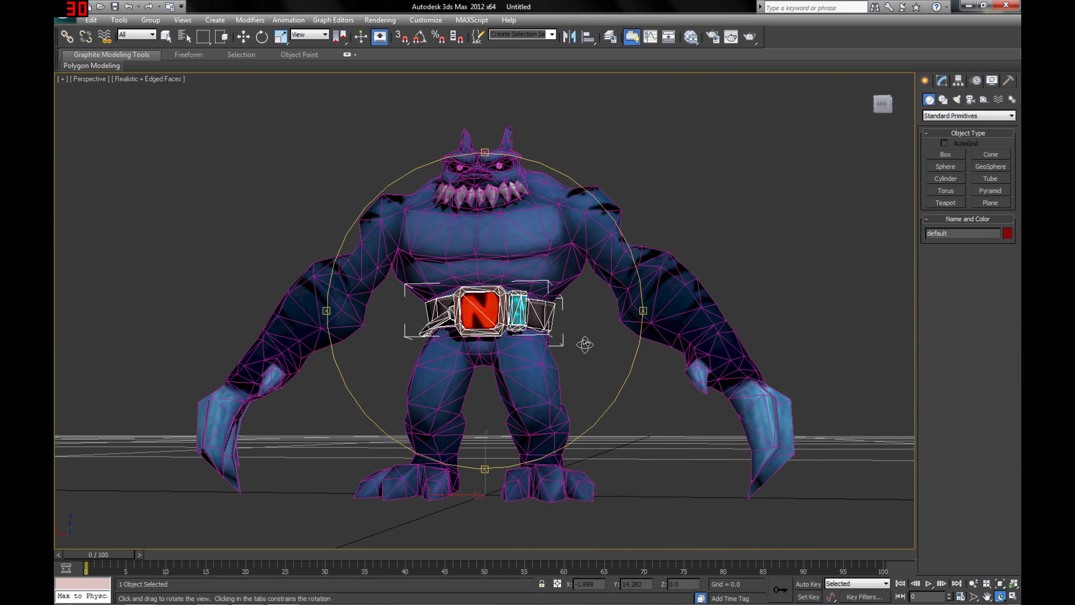
{"action": "left_click_drag", "start_coordinate": [504, 265], "coordinate": [538, 278]}
Invert the selection from the belt to the body and examine the edges around the face and teeth
{"action": "key", "text": "q"}
{"action": "key", "text": "ctrl+i"}
{"action": "scroll", "coordinate": [510, 212], "scroll_direction": "up", "scroll_amount": 10}
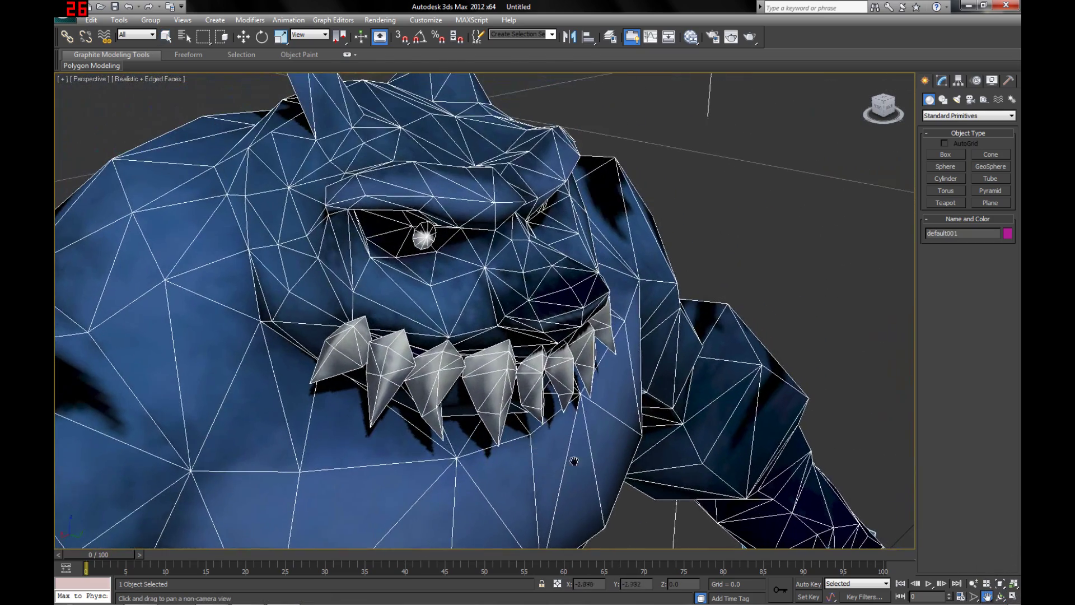
{"action": "left_click", "coordinate": [987, 597]}
{"action": "left_click", "coordinate": [1000, 597]}
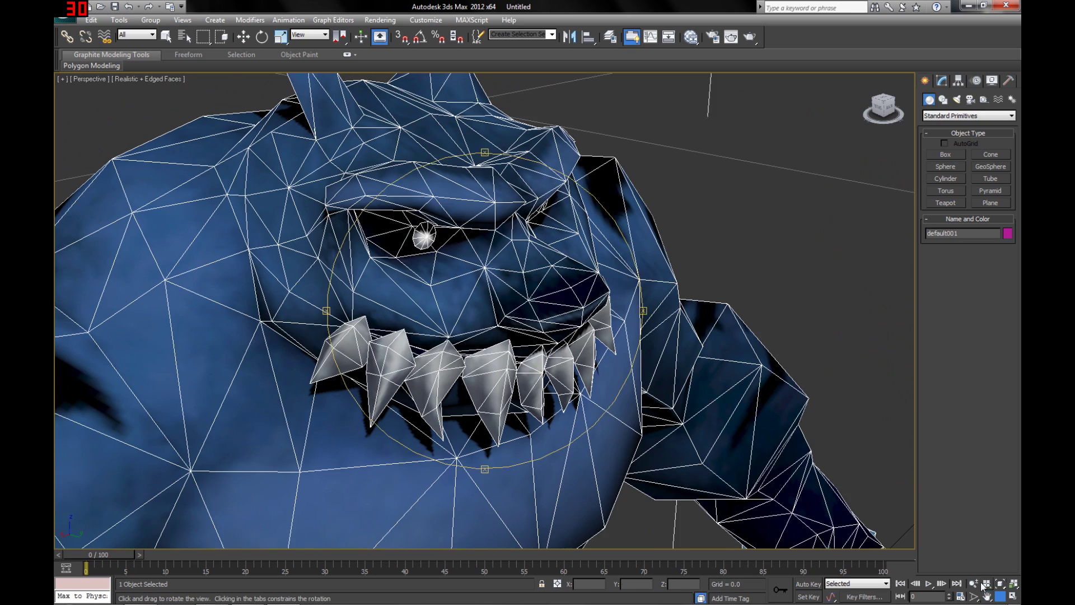
{"action": "left_click_drag", "start_coordinate": [563, 283], "coordinate": [515, 281]}
Turn off Edged Faces in the perspective view
{"action": "left_click", "coordinate": [154, 78]}
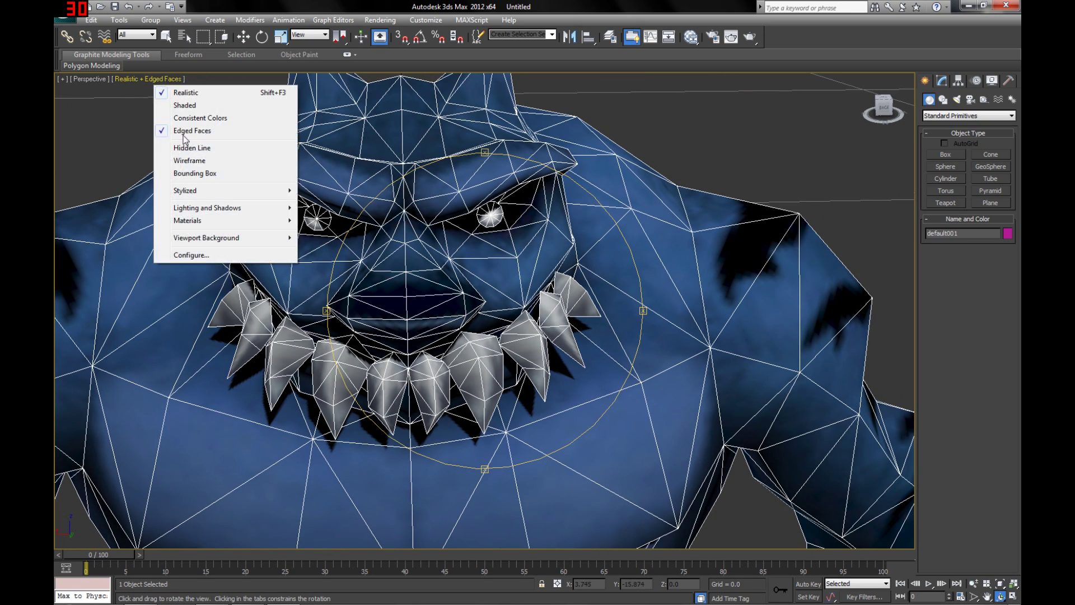
{"action": "left_click", "coordinate": [191, 131]}
{"action": "scroll", "coordinate": [503, 291], "scroll_direction": "down", "scroll_amount": 5}
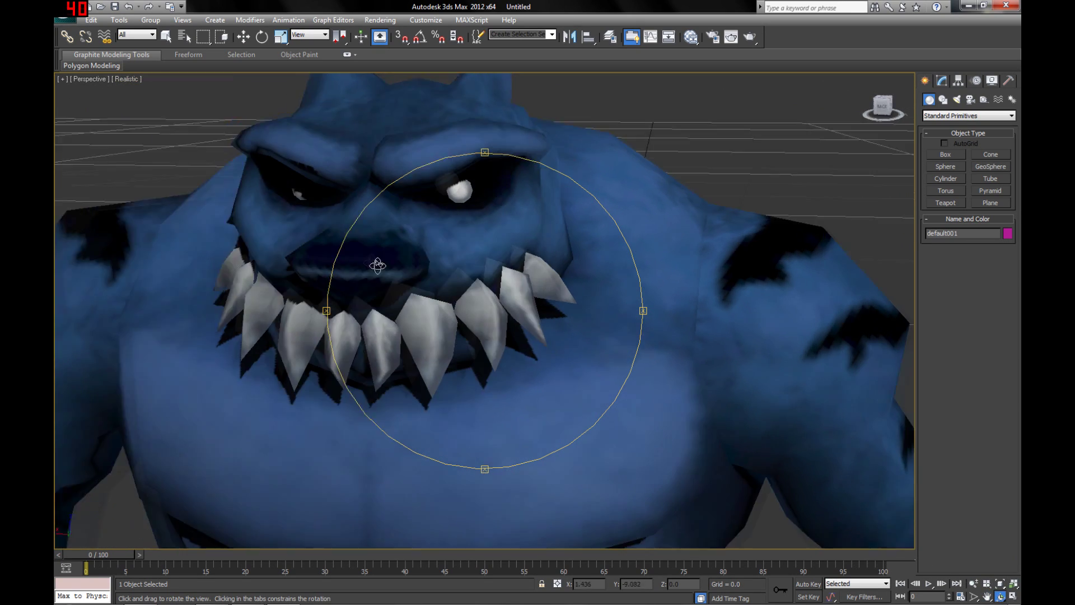
Examine the textured Ratcicle model close up and from several angles
{"action": "left_click_drag", "start_coordinate": [537, 302], "coordinate": [595, 307]}
{"action": "scroll", "coordinate": [532, 285], "scroll_direction": "down", "scroll_amount": 5}
{"action": "left_click_drag", "start_coordinate": [532, 285], "coordinate": [487, 238]}
{"action": "scroll", "coordinate": [541, 290], "scroll_direction": "up", "scroll_amount": 4}
{"action": "scroll", "coordinate": [538, 335], "scroll_direction": "down", "scroll_amount": 3}
{"action": "scroll", "coordinate": [532, 336], "scroll_direction": "up", "scroll_amount": 5}
{"action": "scroll", "coordinate": [414, 204], "scroll_direction": "down", "scroll_amount": 10}
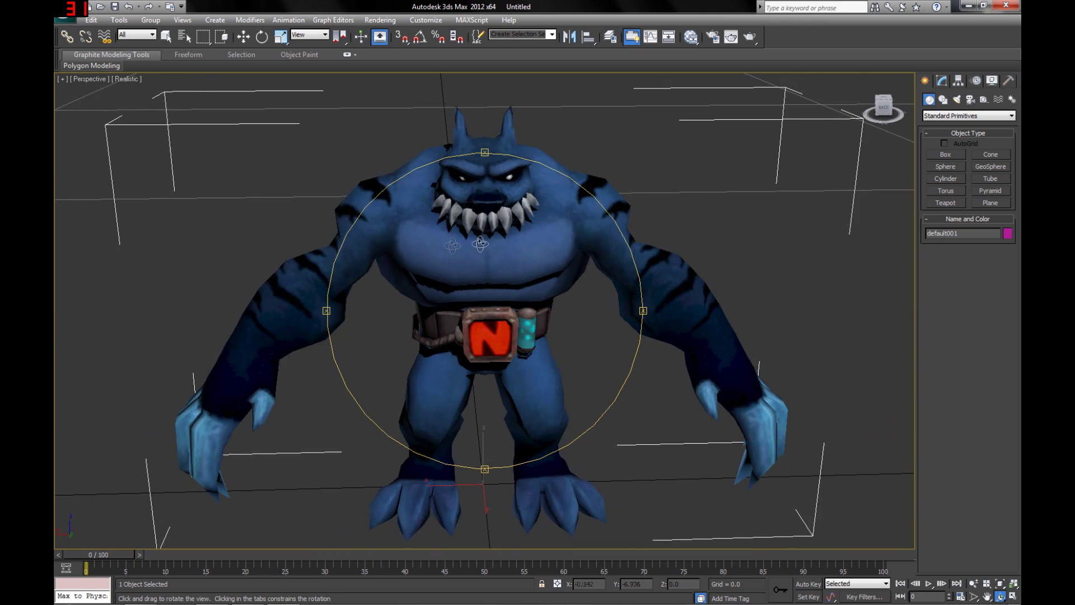
{"action": "left_click_drag", "start_coordinate": [545, 326], "coordinate": [441, 280]}
{"action": "left_click_drag", "start_coordinate": [562, 308], "coordinate": [488, 289]}
{"action": "scroll", "coordinate": [489, 289], "scroll_direction": "up", "scroll_amount": 8}
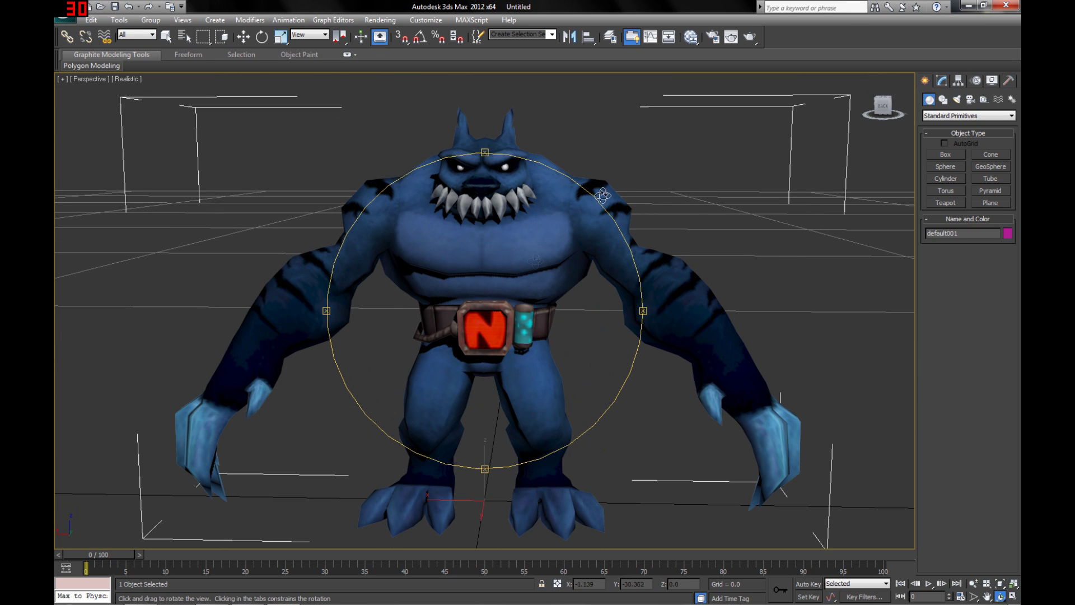
Render the perspective view of Ratcicle from a three-quarter front angle, then close the rendered frame
{"action": "left_click_drag", "start_coordinate": [414, 288], "coordinate": [582, 276]}
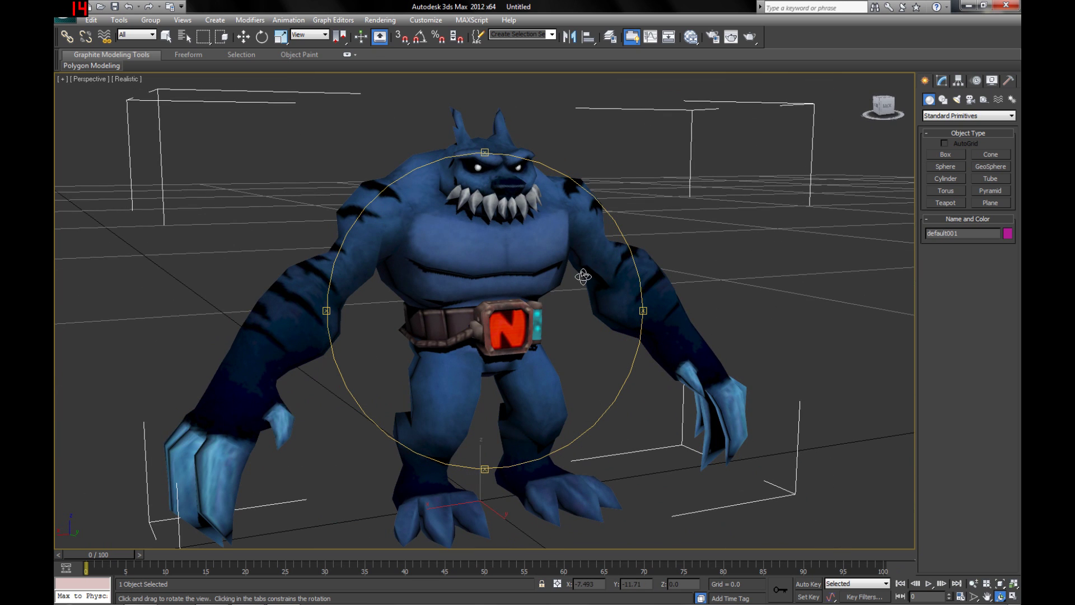
{"action": "left_click", "coordinate": [749, 38]}
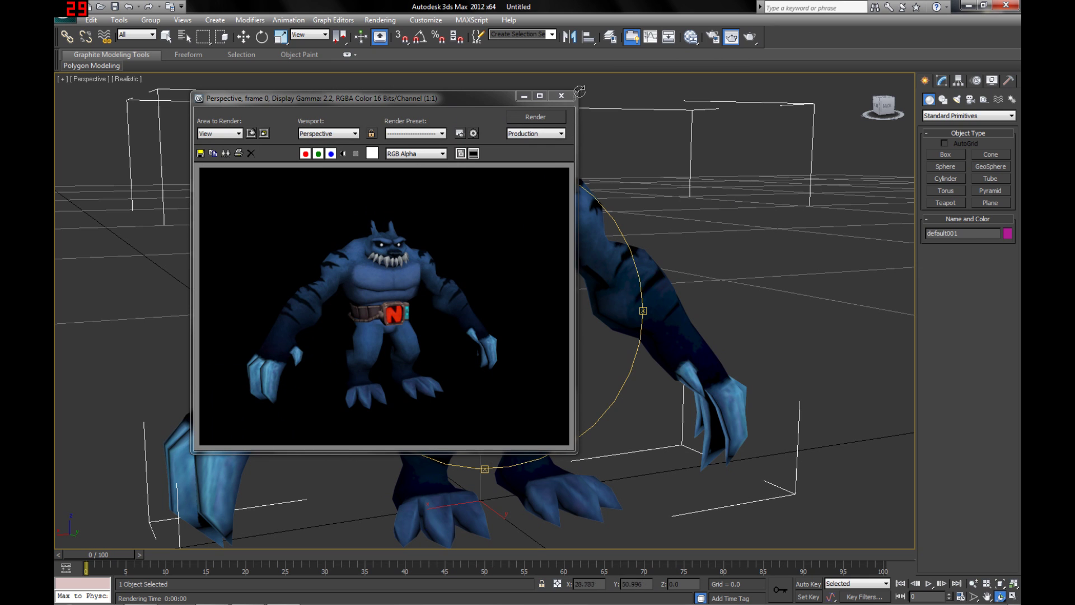
{"action": "left_click", "coordinate": [561, 96]}
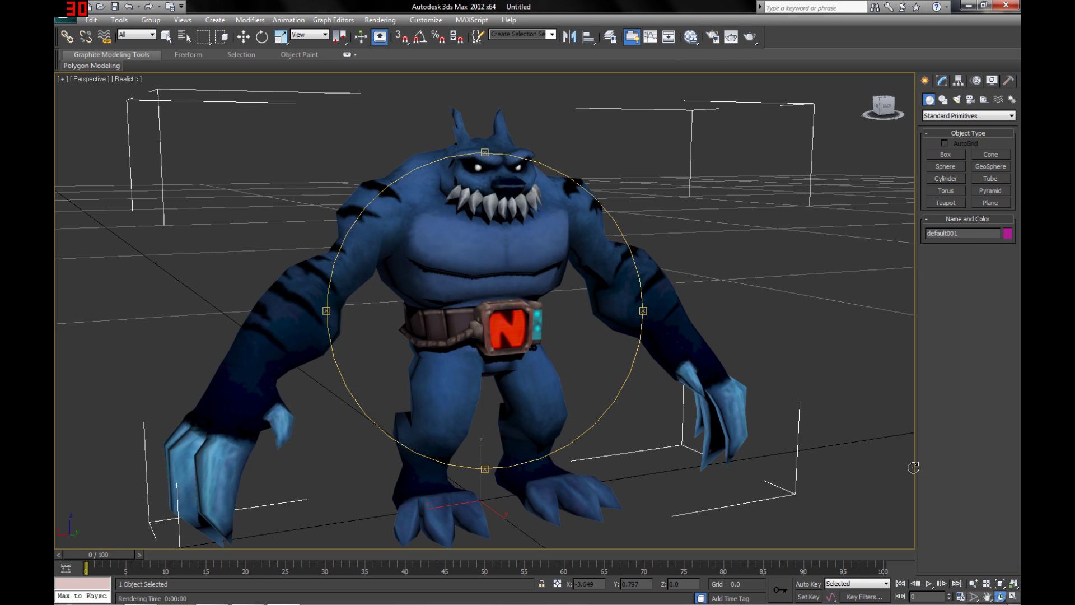
{"action": "left_click_drag", "start_coordinate": [490, 236], "coordinate": [551, 234]}
{"action": "scroll", "coordinate": [504, 238], "scroll_direction": "up", "scroll_amount": 5}
{"action": "scroll", "coordinate": [504, 238], "scroll_direction": "down", "scroll_amount": 5}
{"action": "left_click_drag", "start_coordinate": [507, 265], "coordinate": [479, 218]}
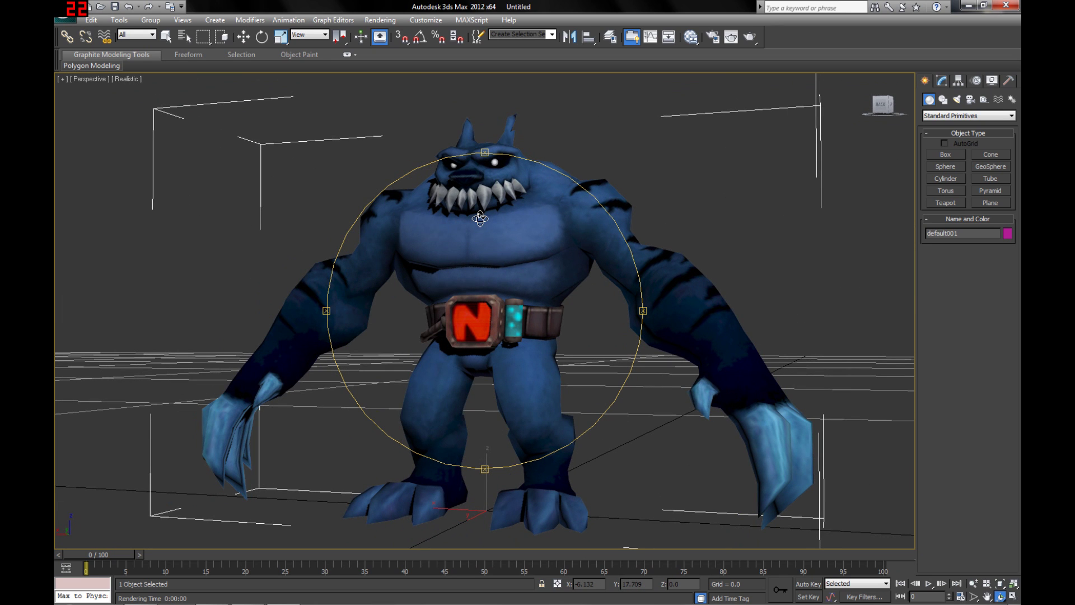